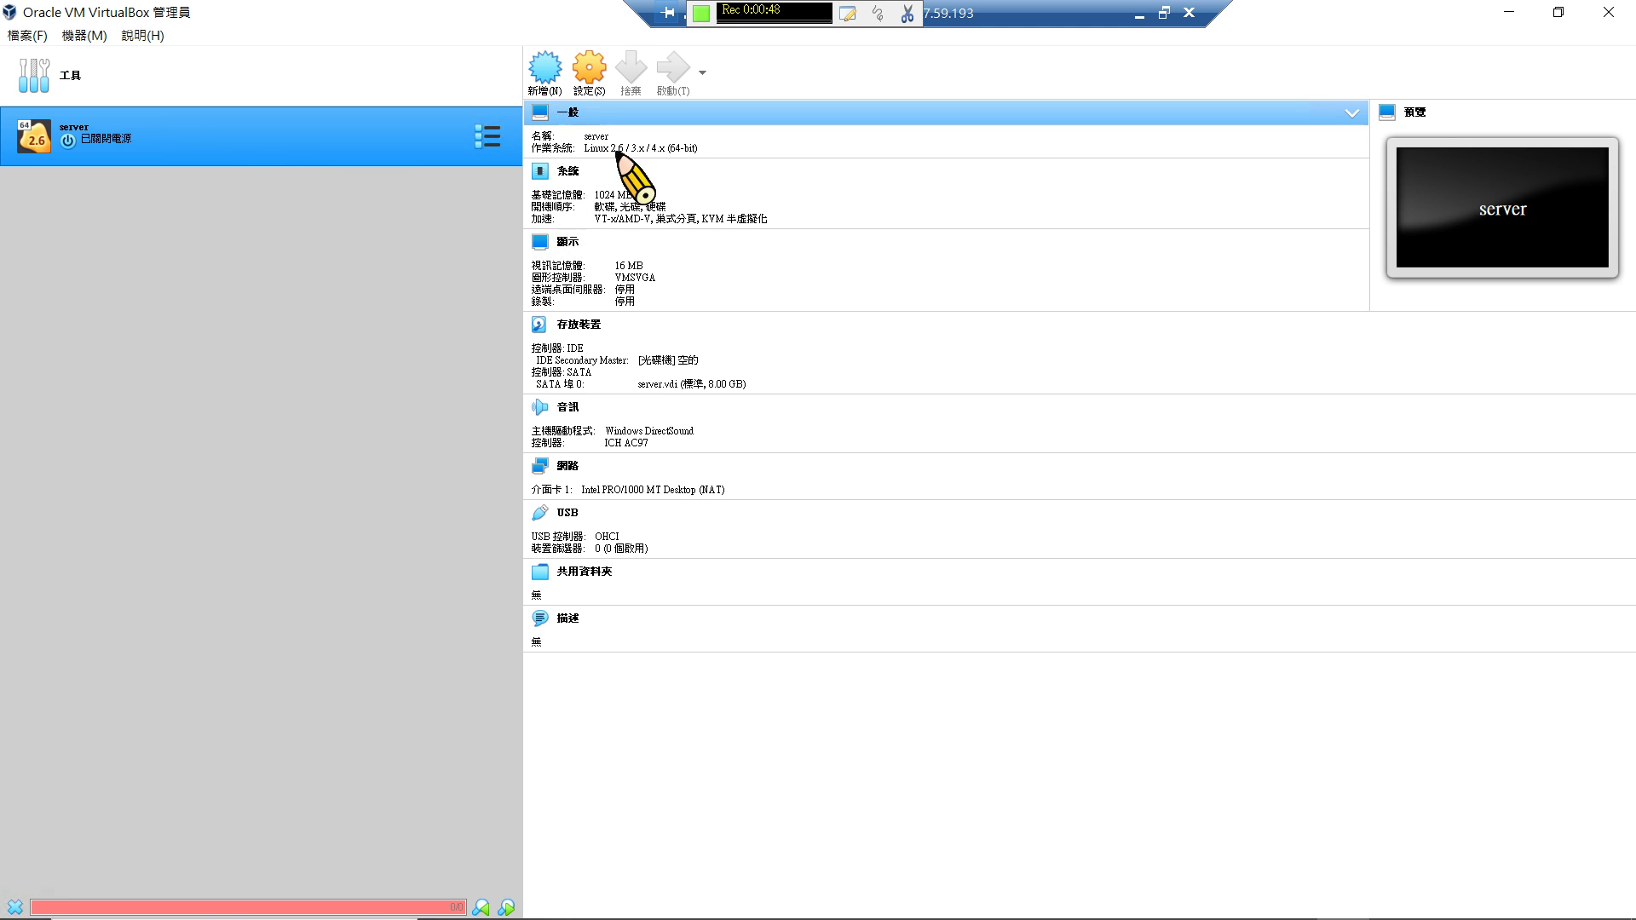
Start the server VM with CentOS-8.1.1911-x86_64-dvd1.iso selected as the start-up disk.
left_click(530, 176)
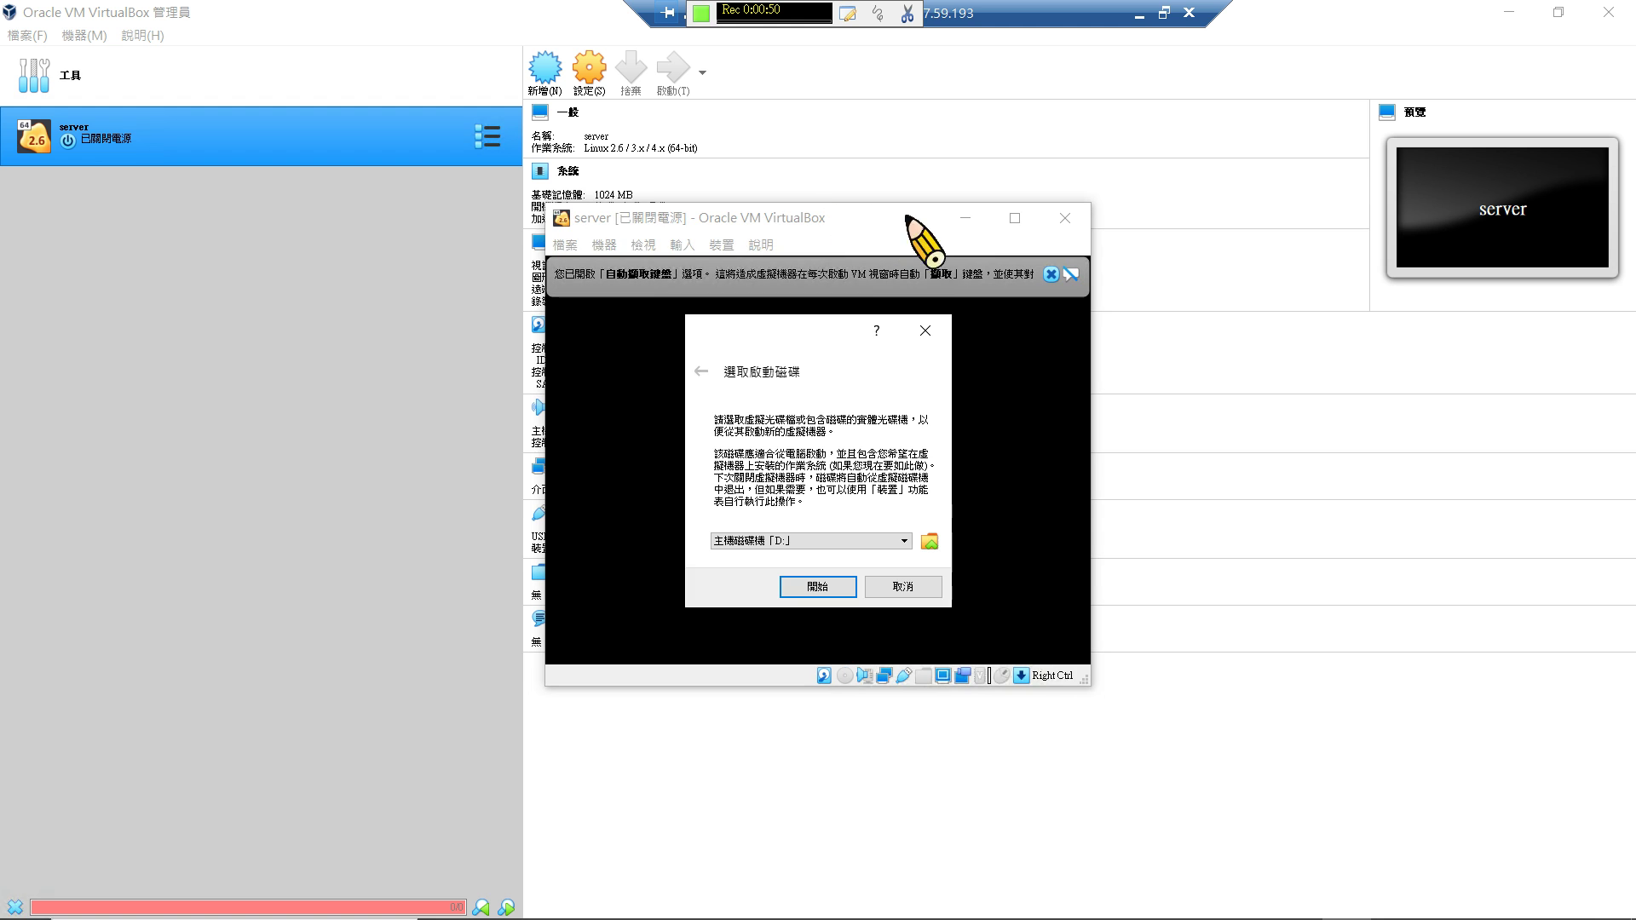
left_click(886, 542)
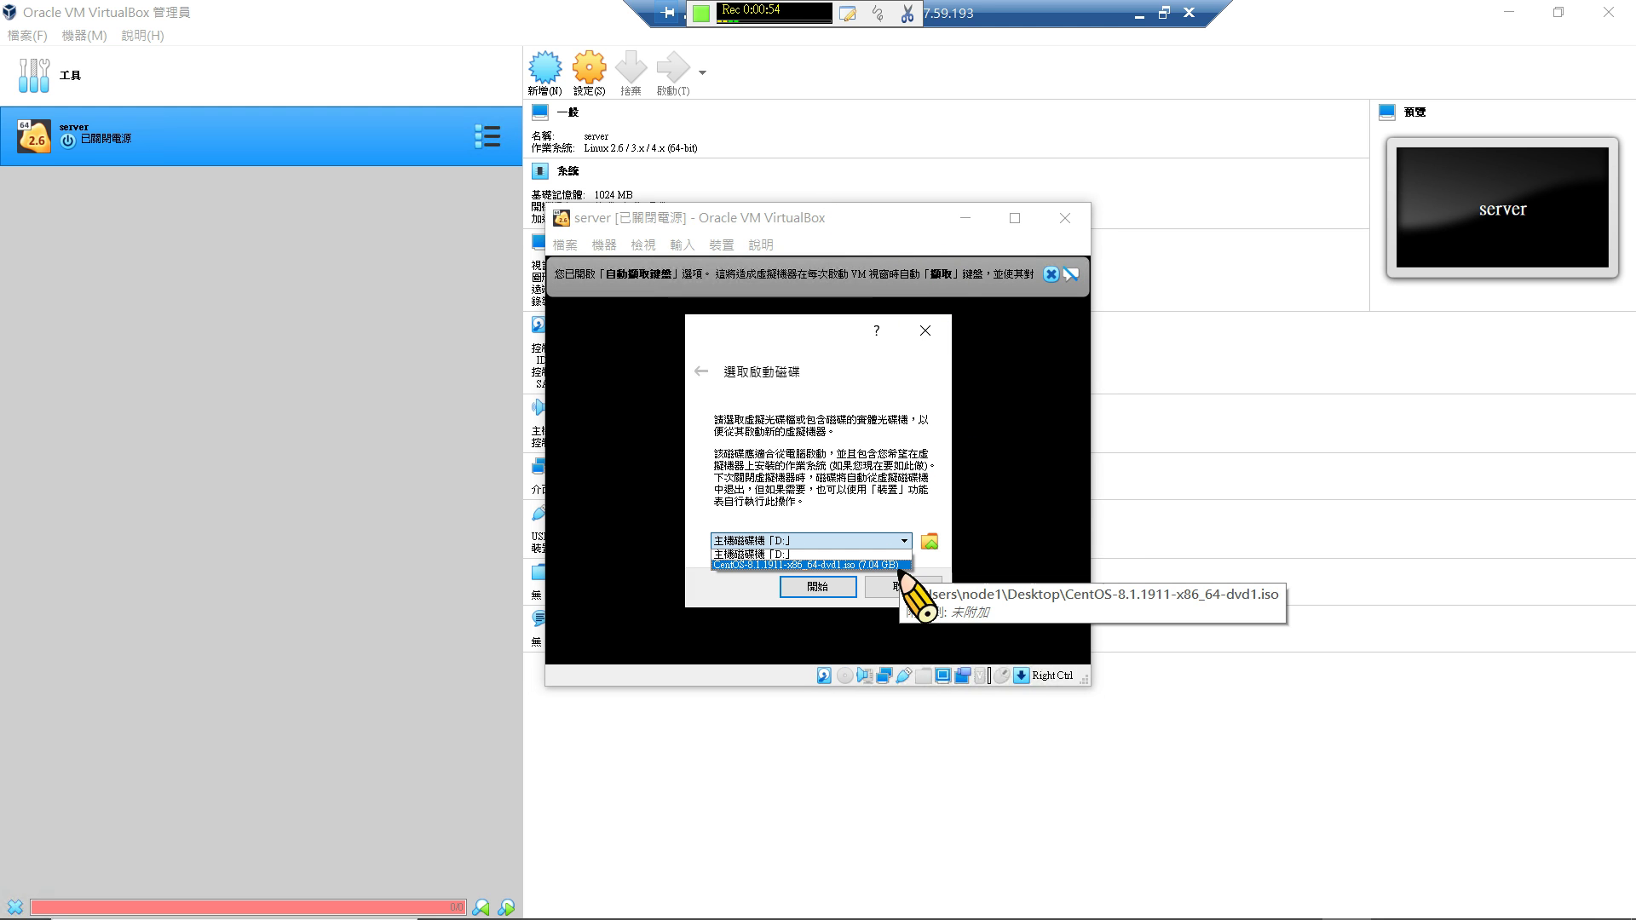
left_click(895, 564)
left_click(817, 586)
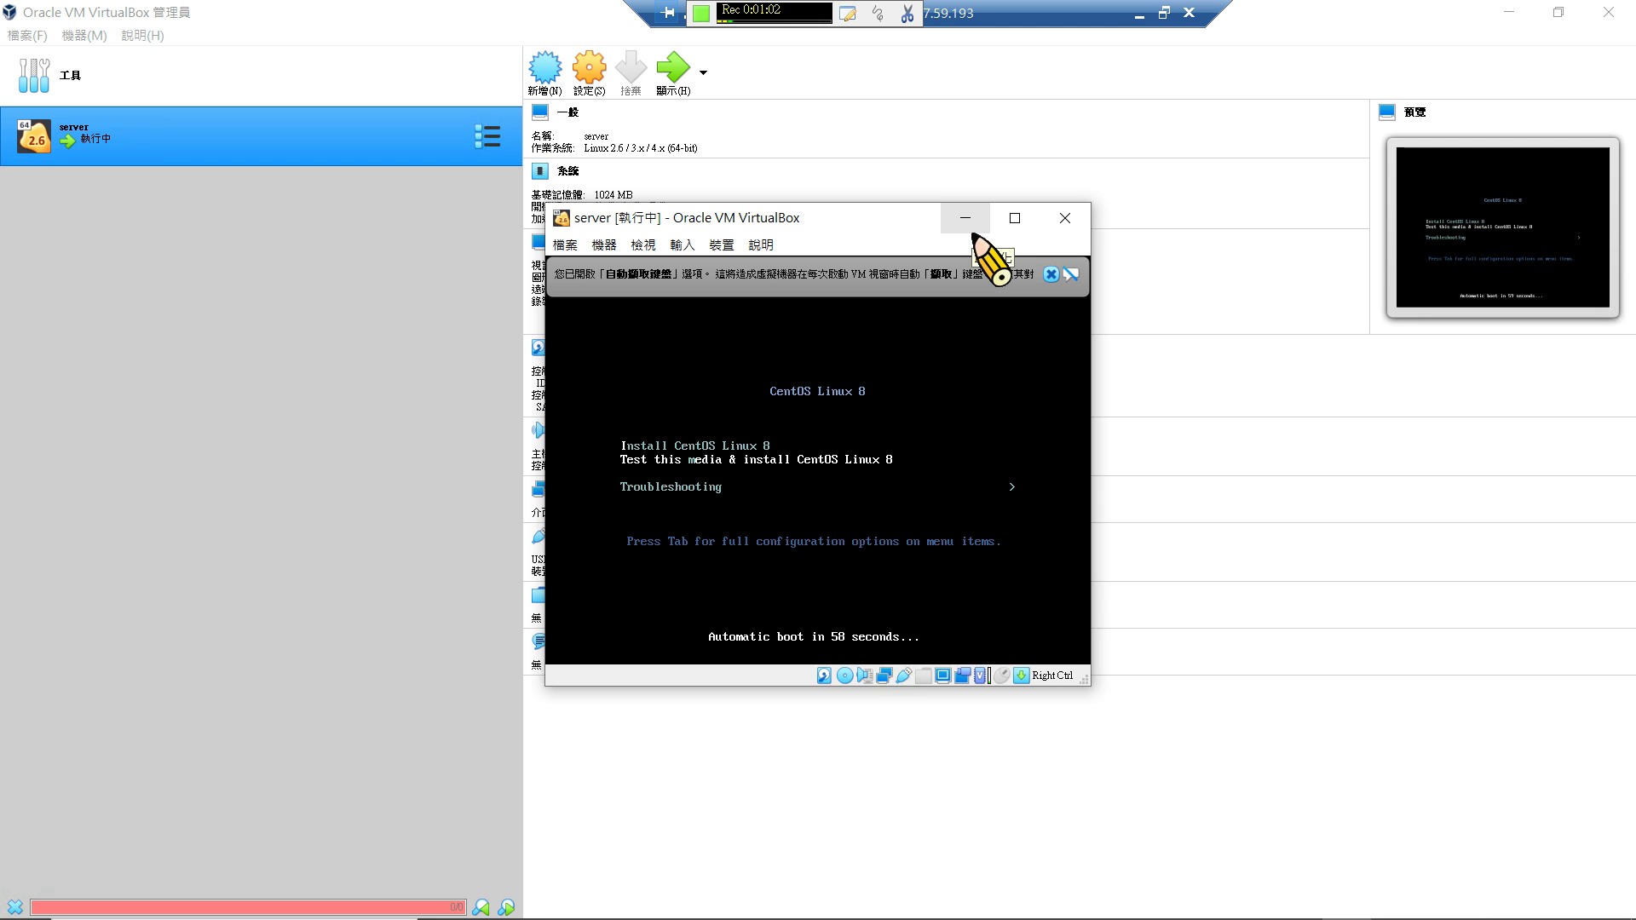
Boot the 'Install CentOS Linux 8' entry and dismiss the keyboard and mouse notification banners.
key("Up")
key("Return")
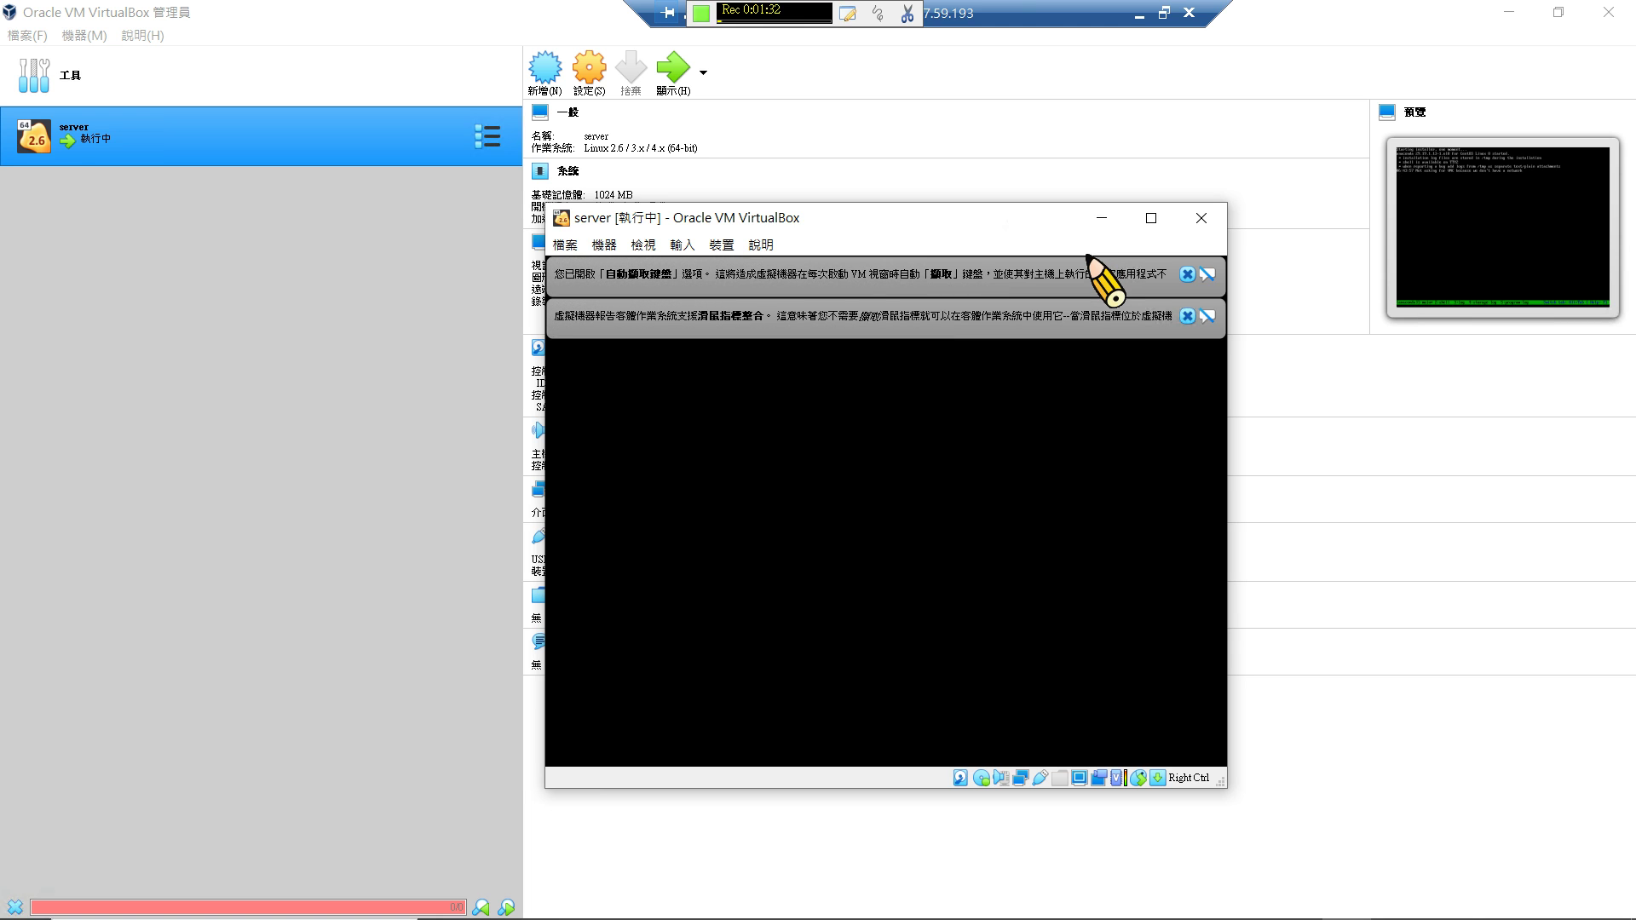
left_click(1186, 274)
left_click(1186, 274)
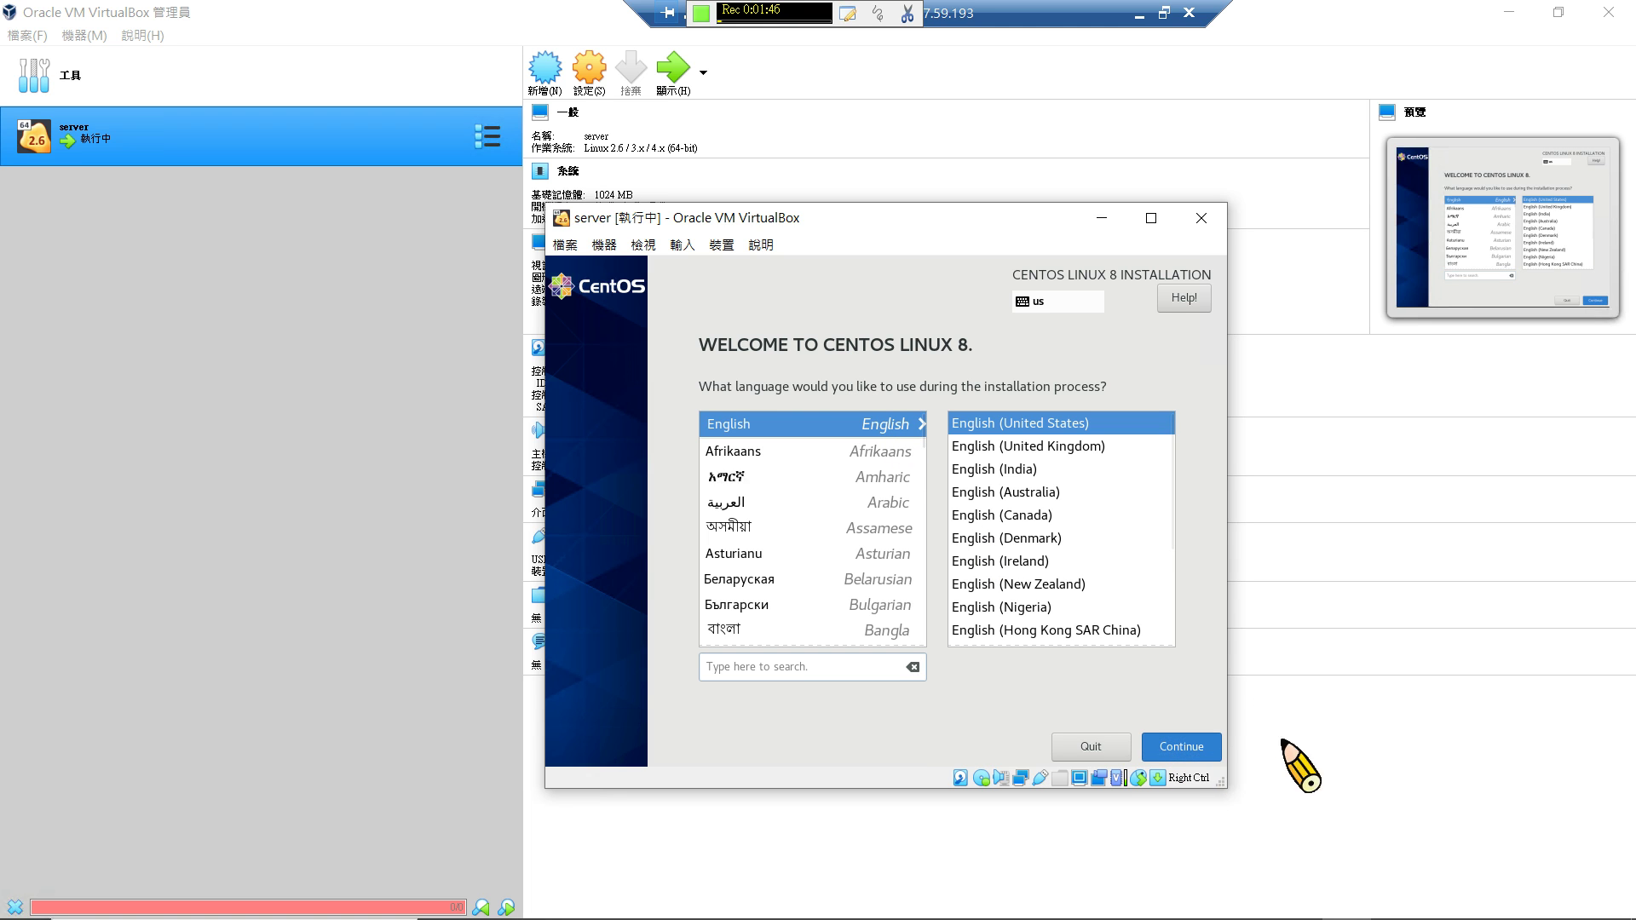
Keep English, pick the 8 GiB ATA VBOX HARDDISK as destination, and delete all to reclaim its space.
left_click(1212, 757)
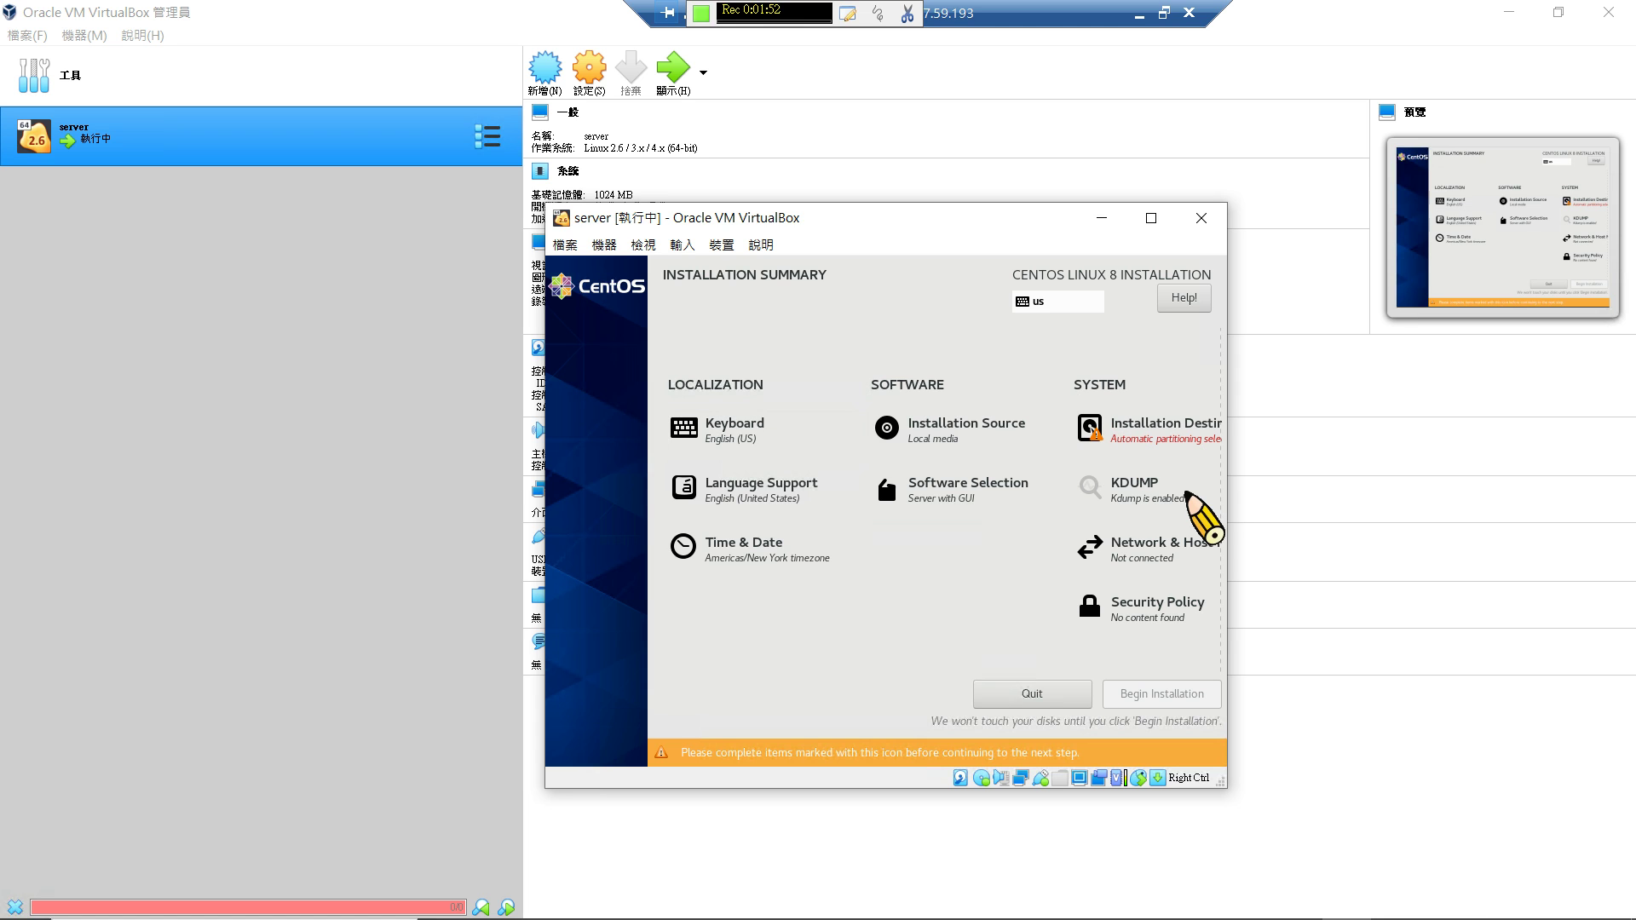
left_click(1131, 433)
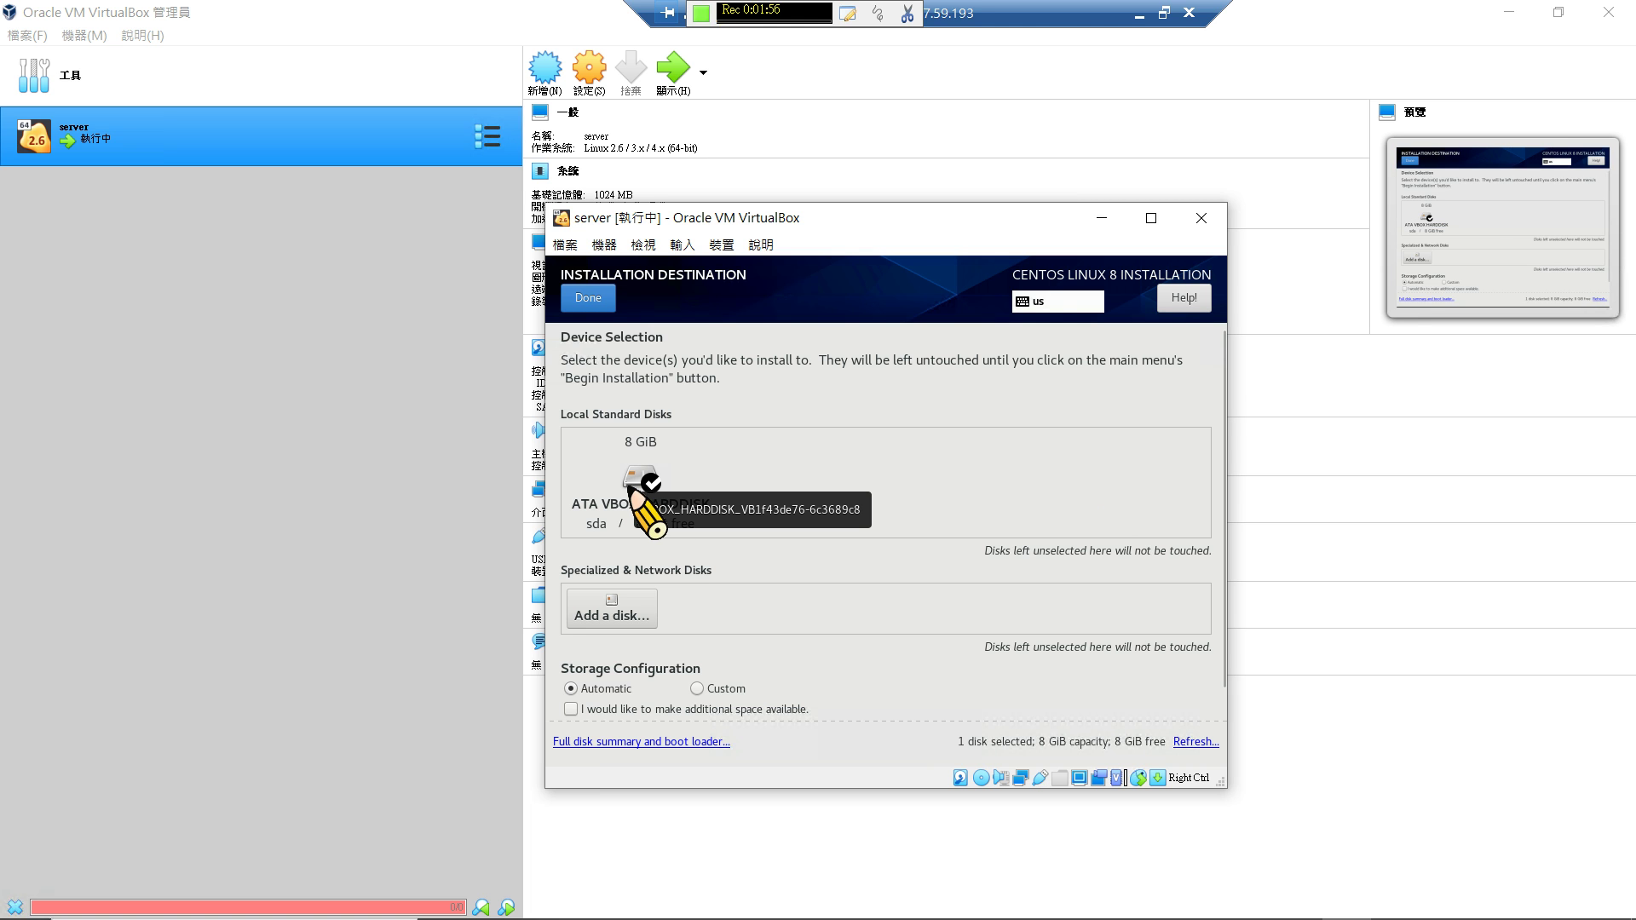
left_click(634, 490)
left_click(588, 297)
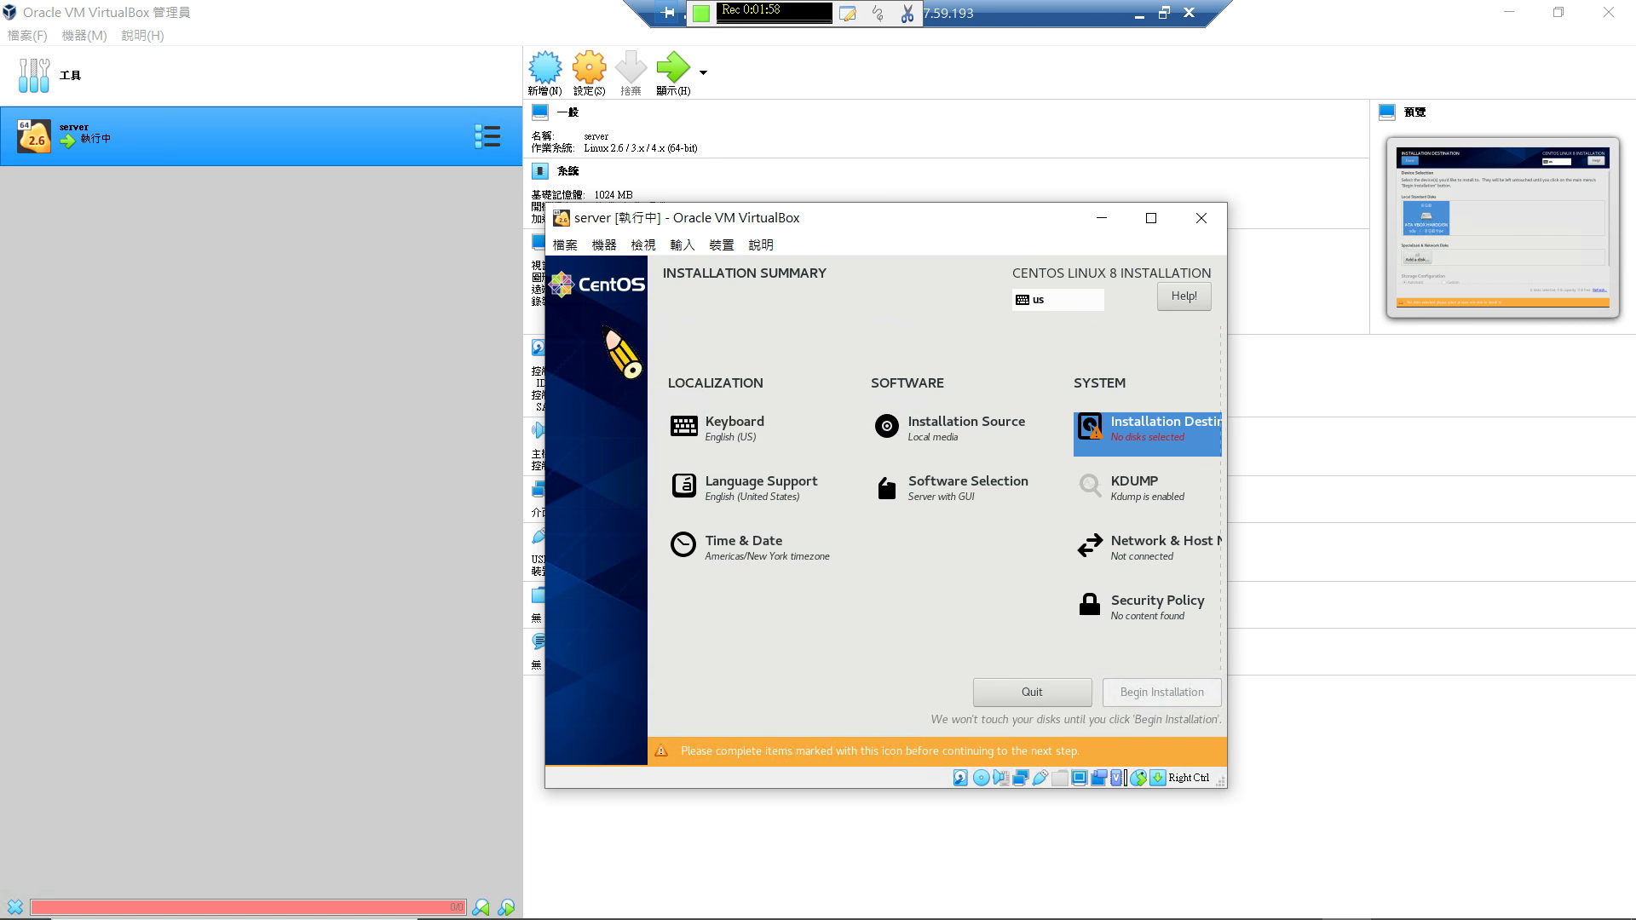
left_click(1091, 423)
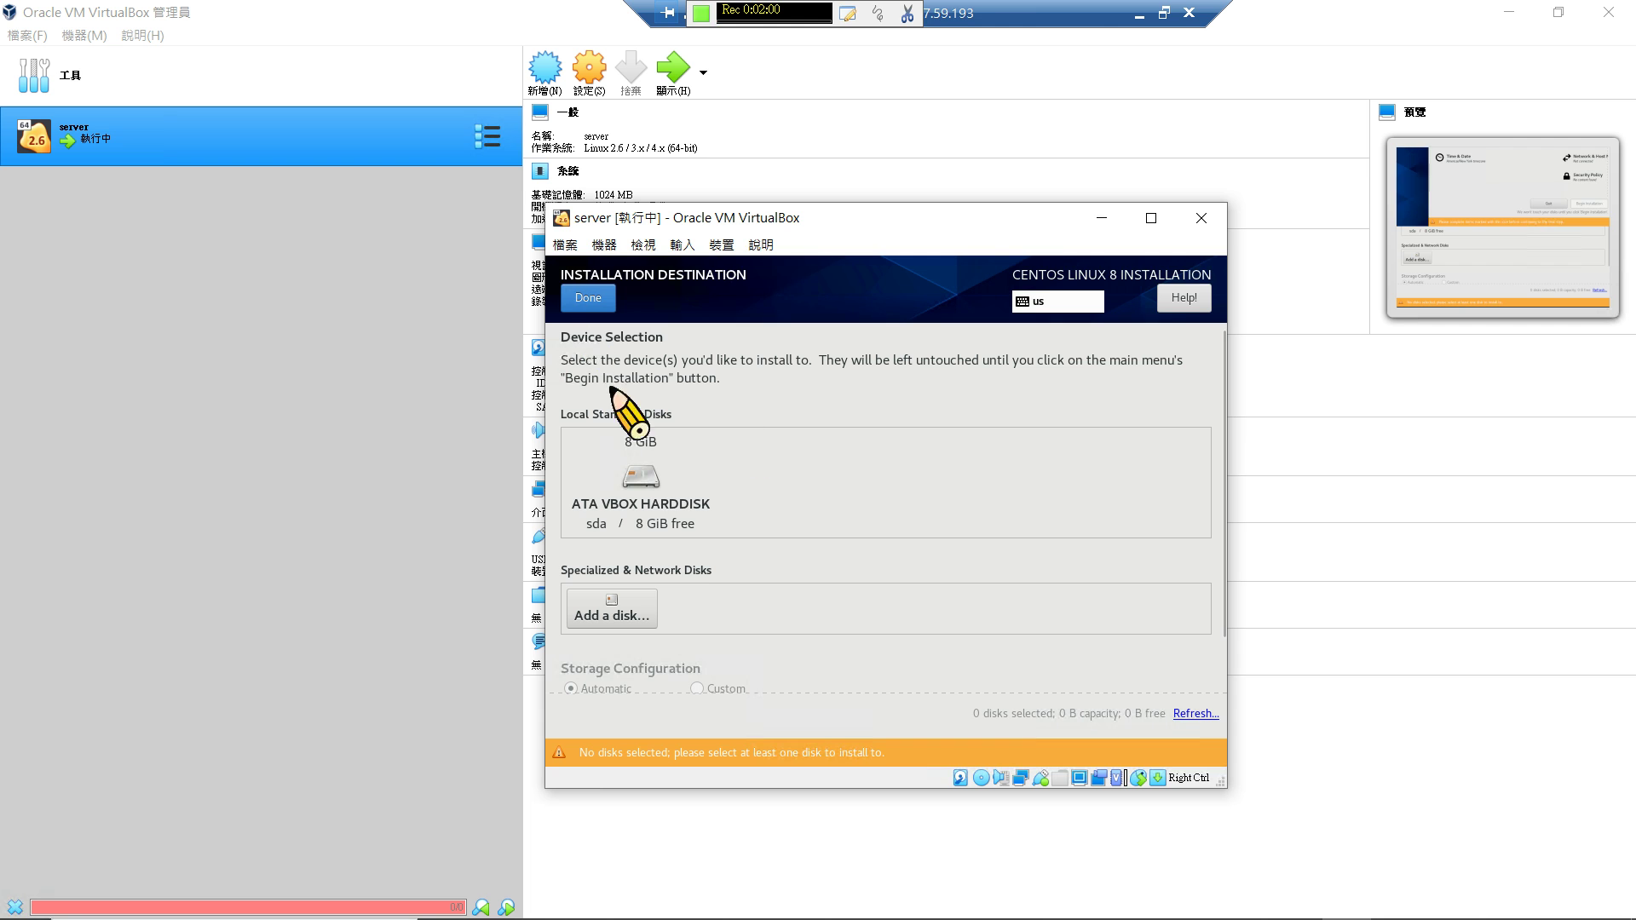
left_click(644, 477)
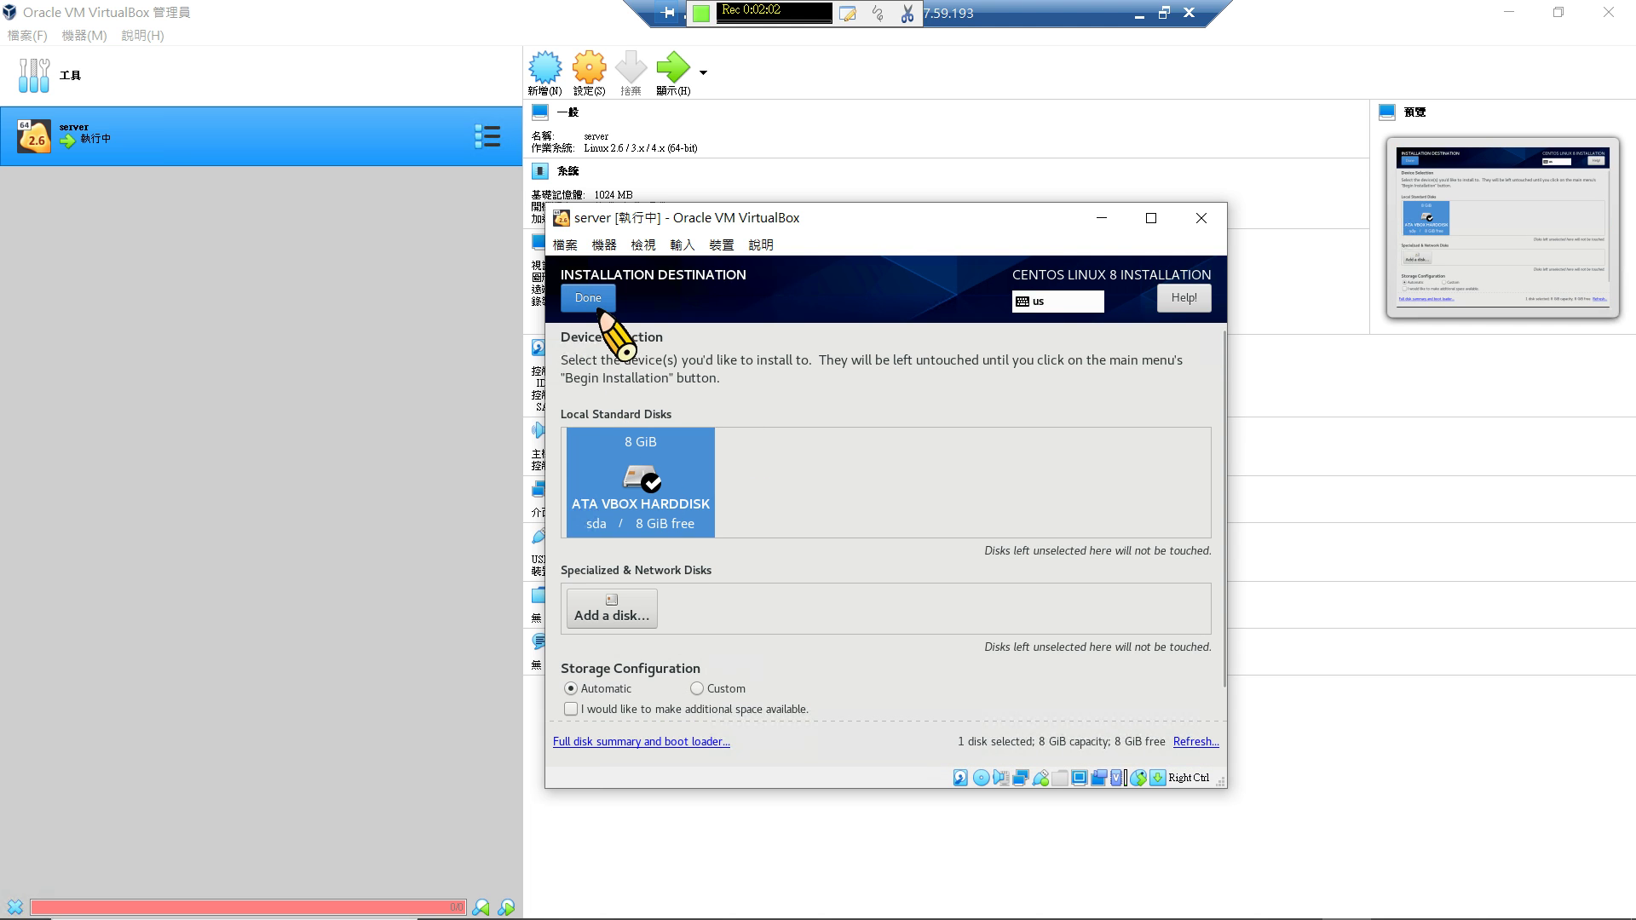
left_click(597, 309)
left_click(1075, 660)
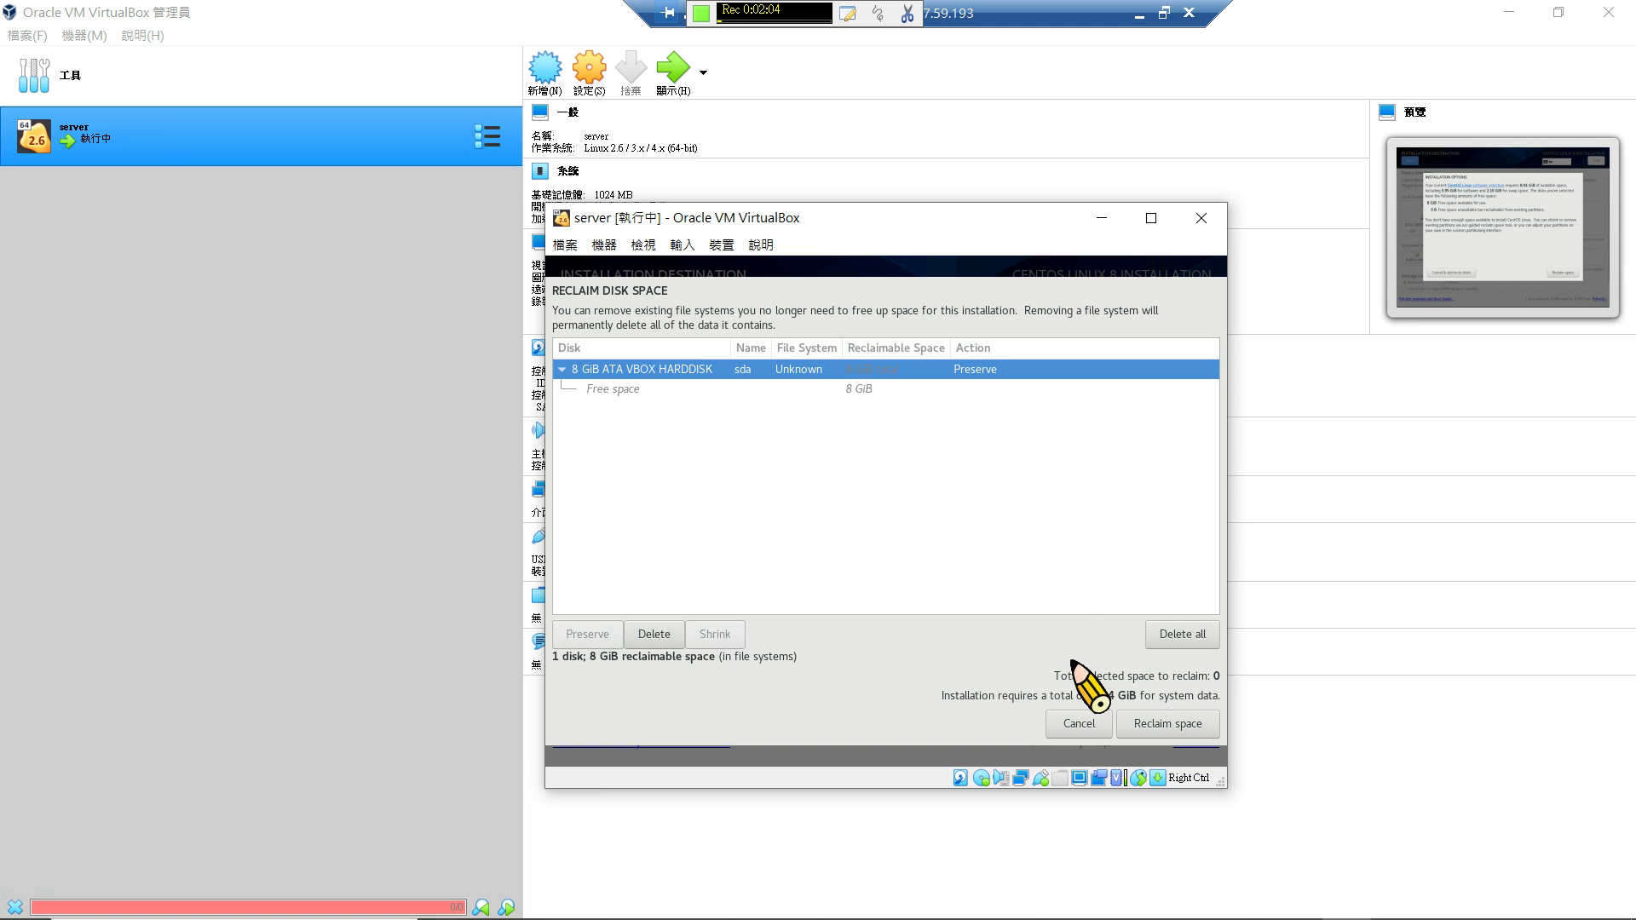
left_click(1177, 634)
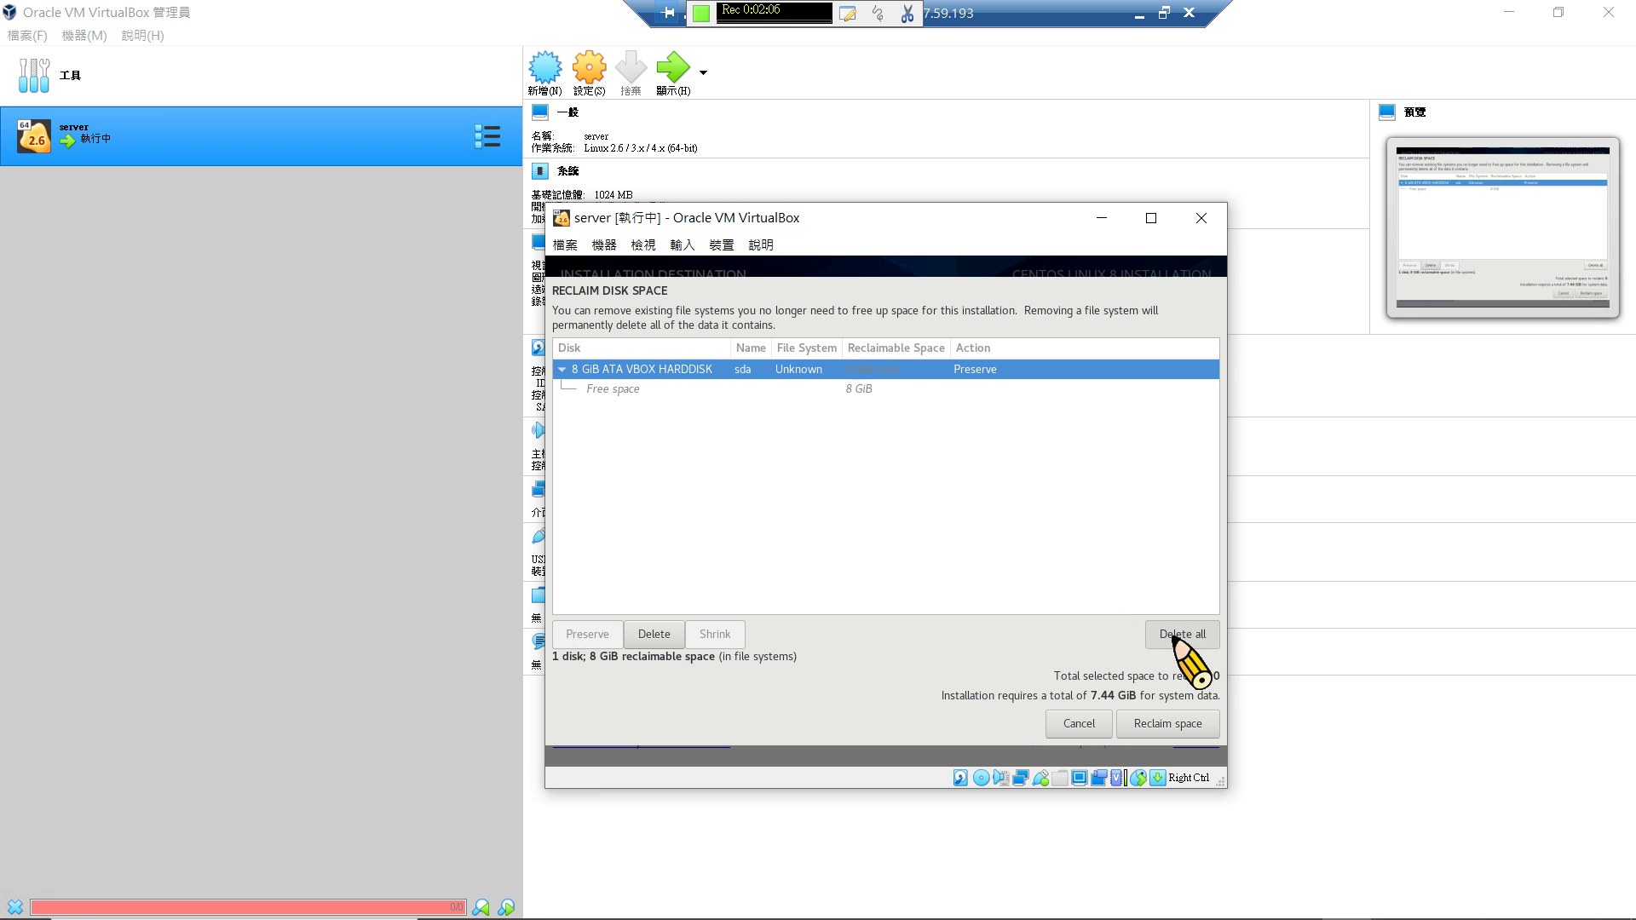
left_click(1187, 715)
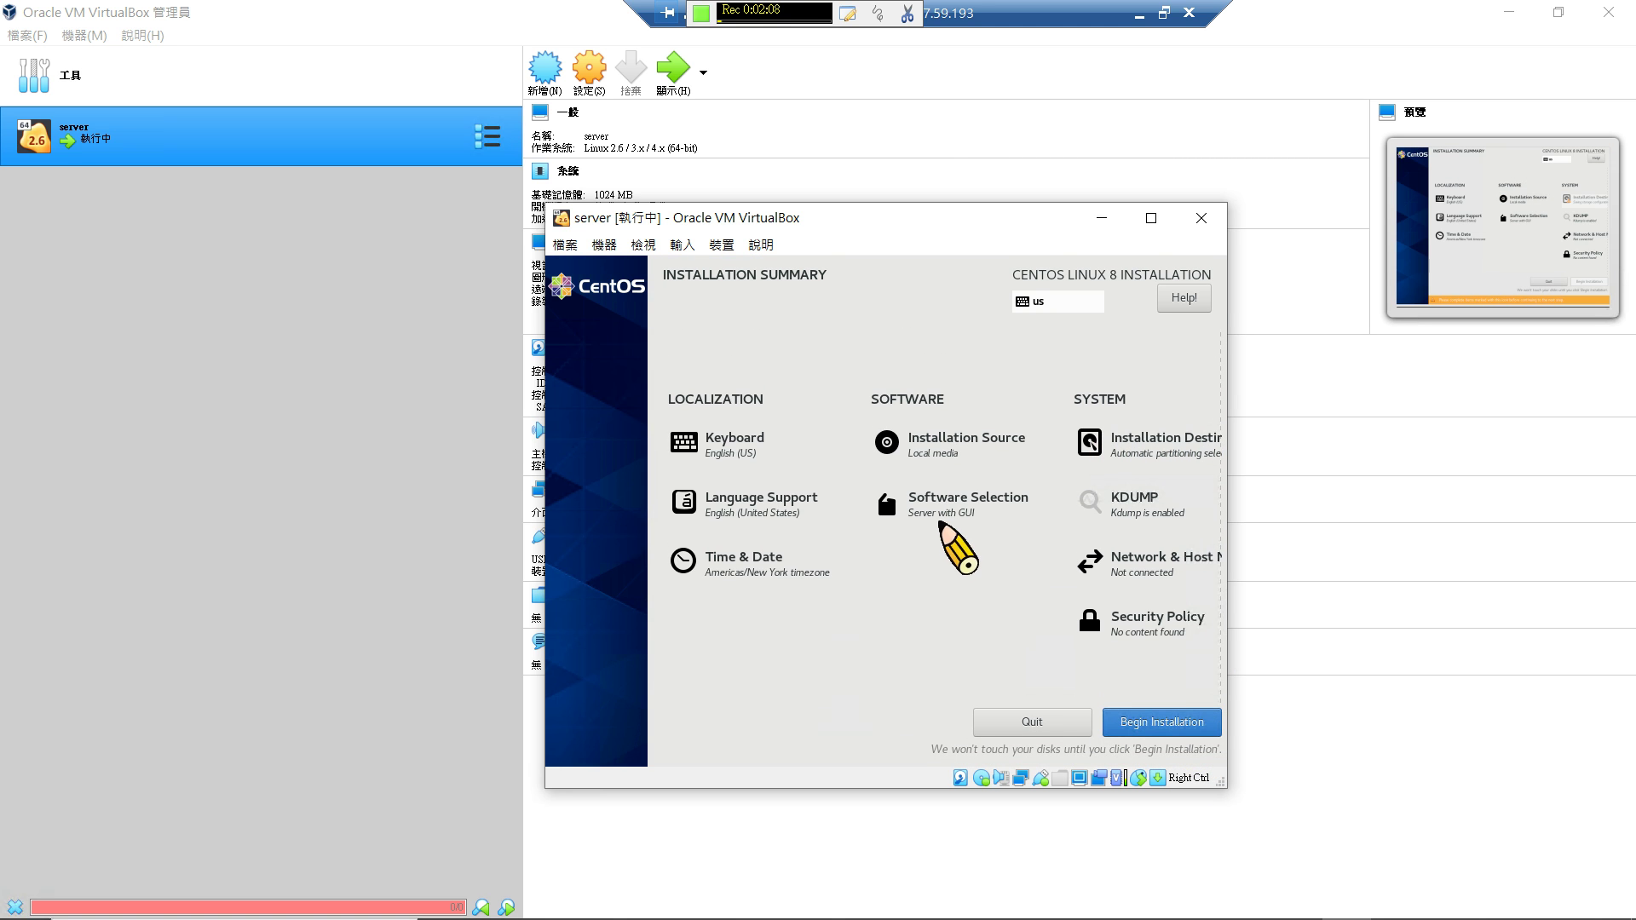
Choose the Server base environment with Debugging Tools, File and Storage Server, Network Servers and Performance Tools.
left_click(942, 519)
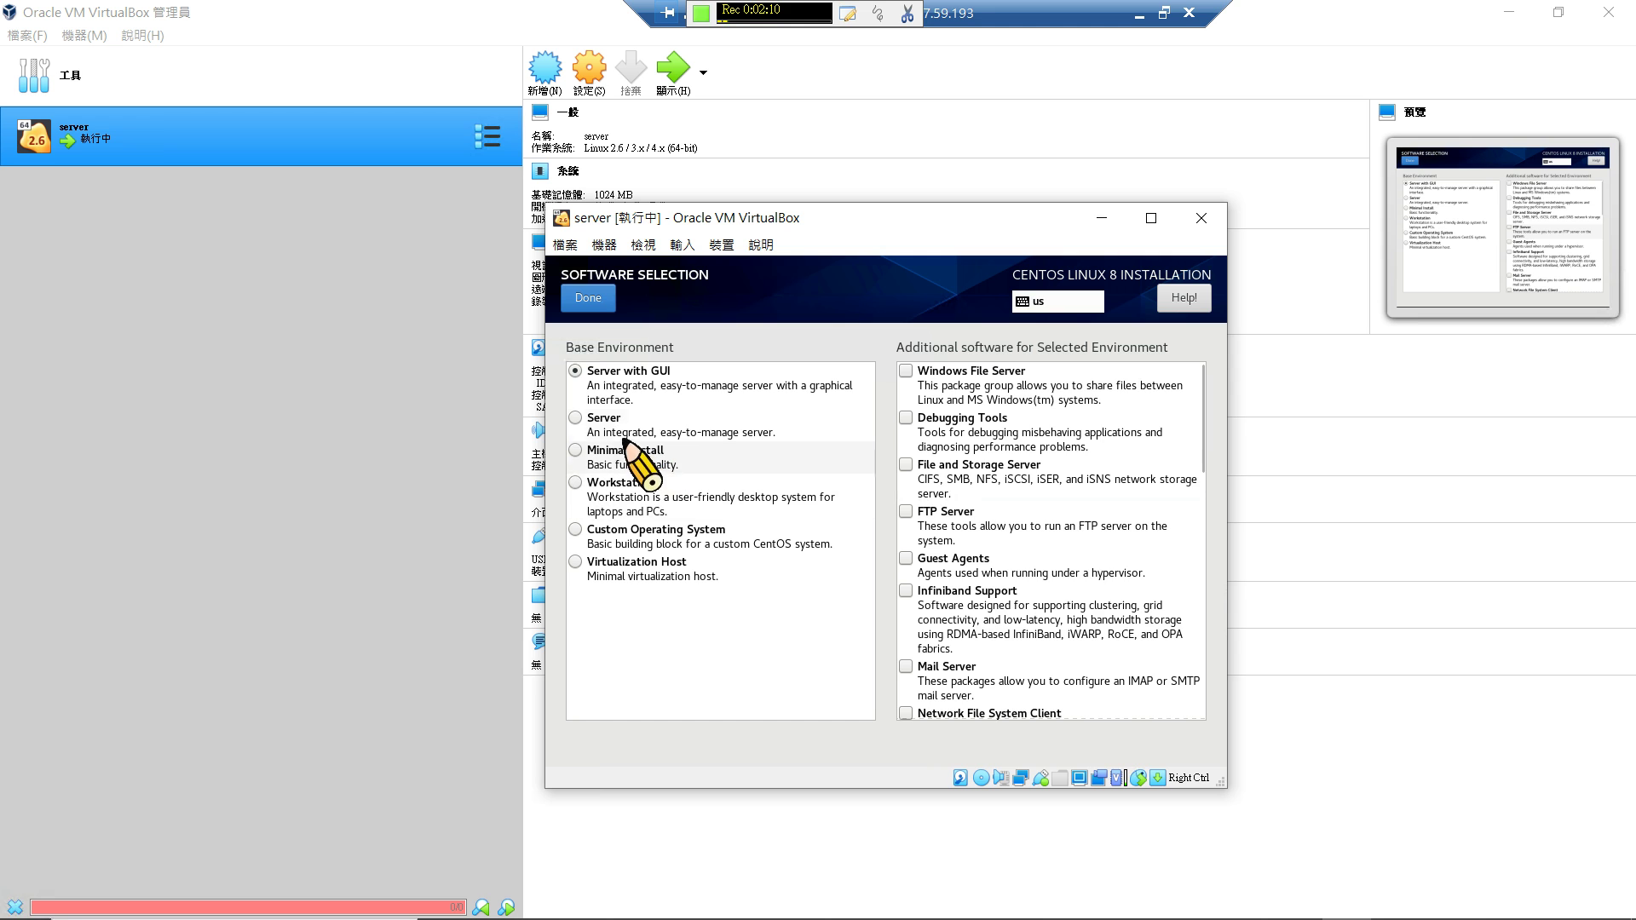
left_click(729, 426)
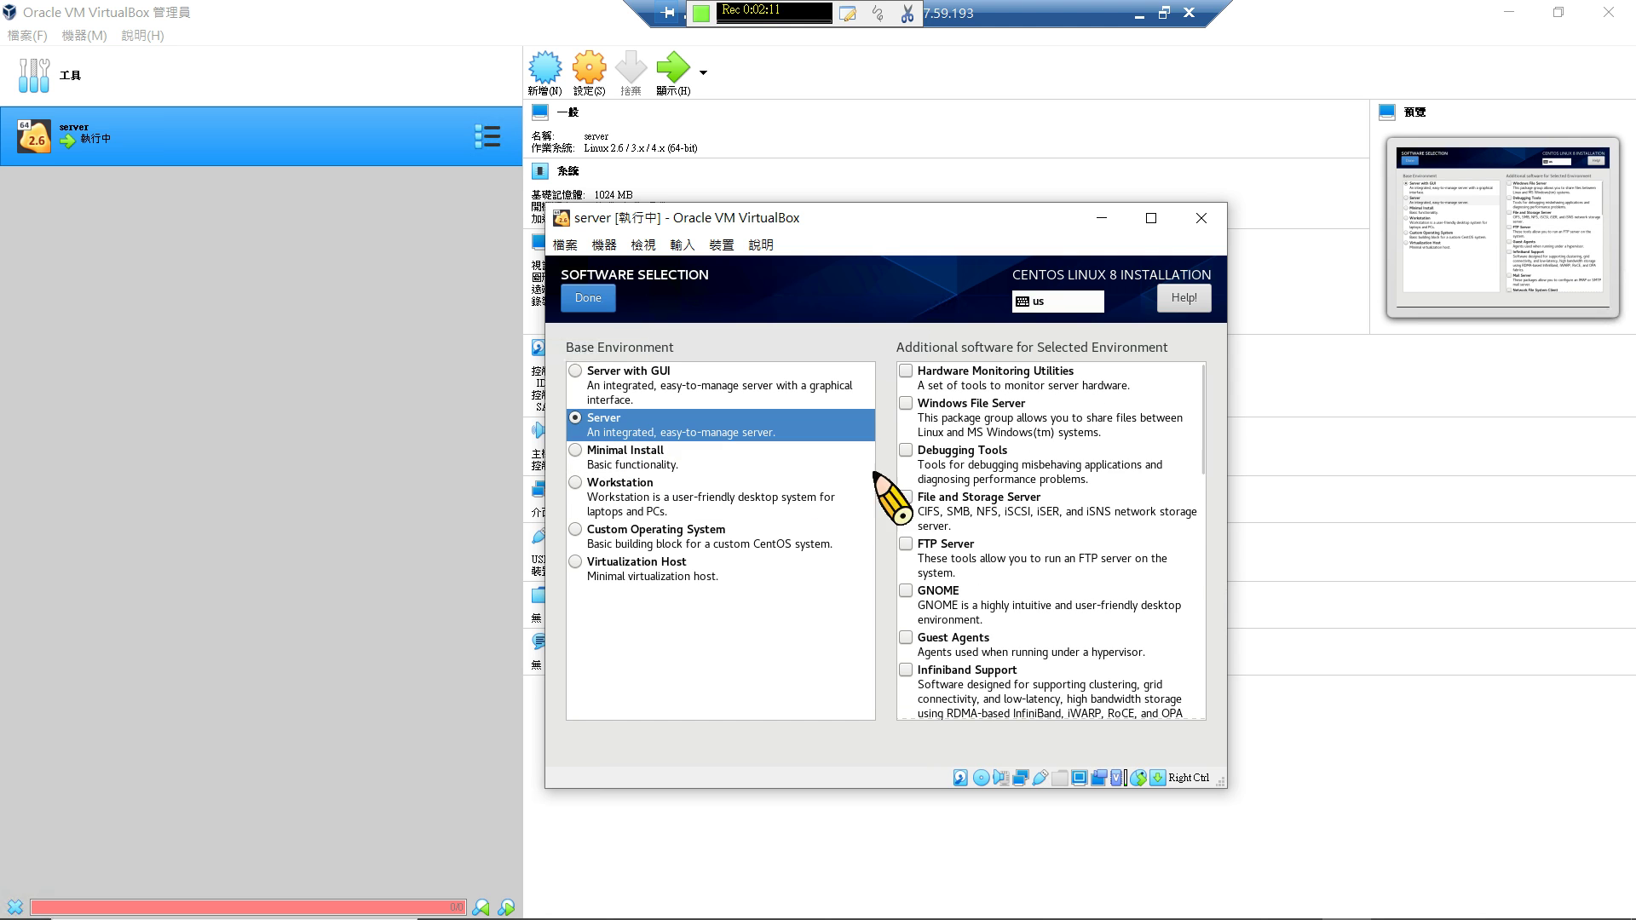
left_click(946, 465)
left_click(958, 511)
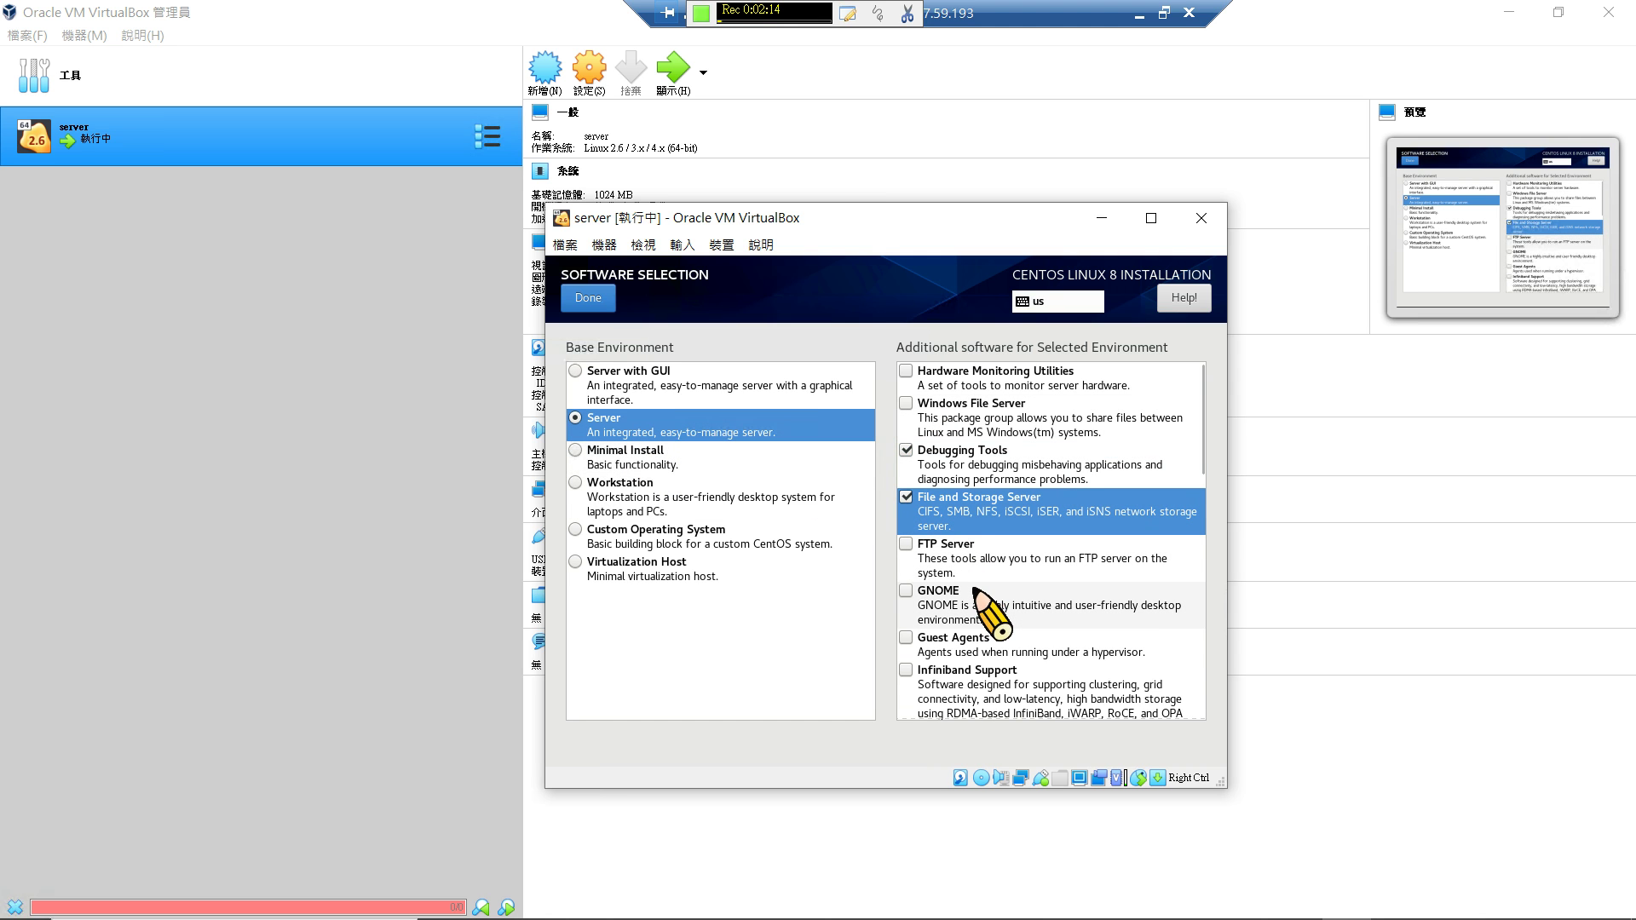
scroll(976, 588, "down", 3)
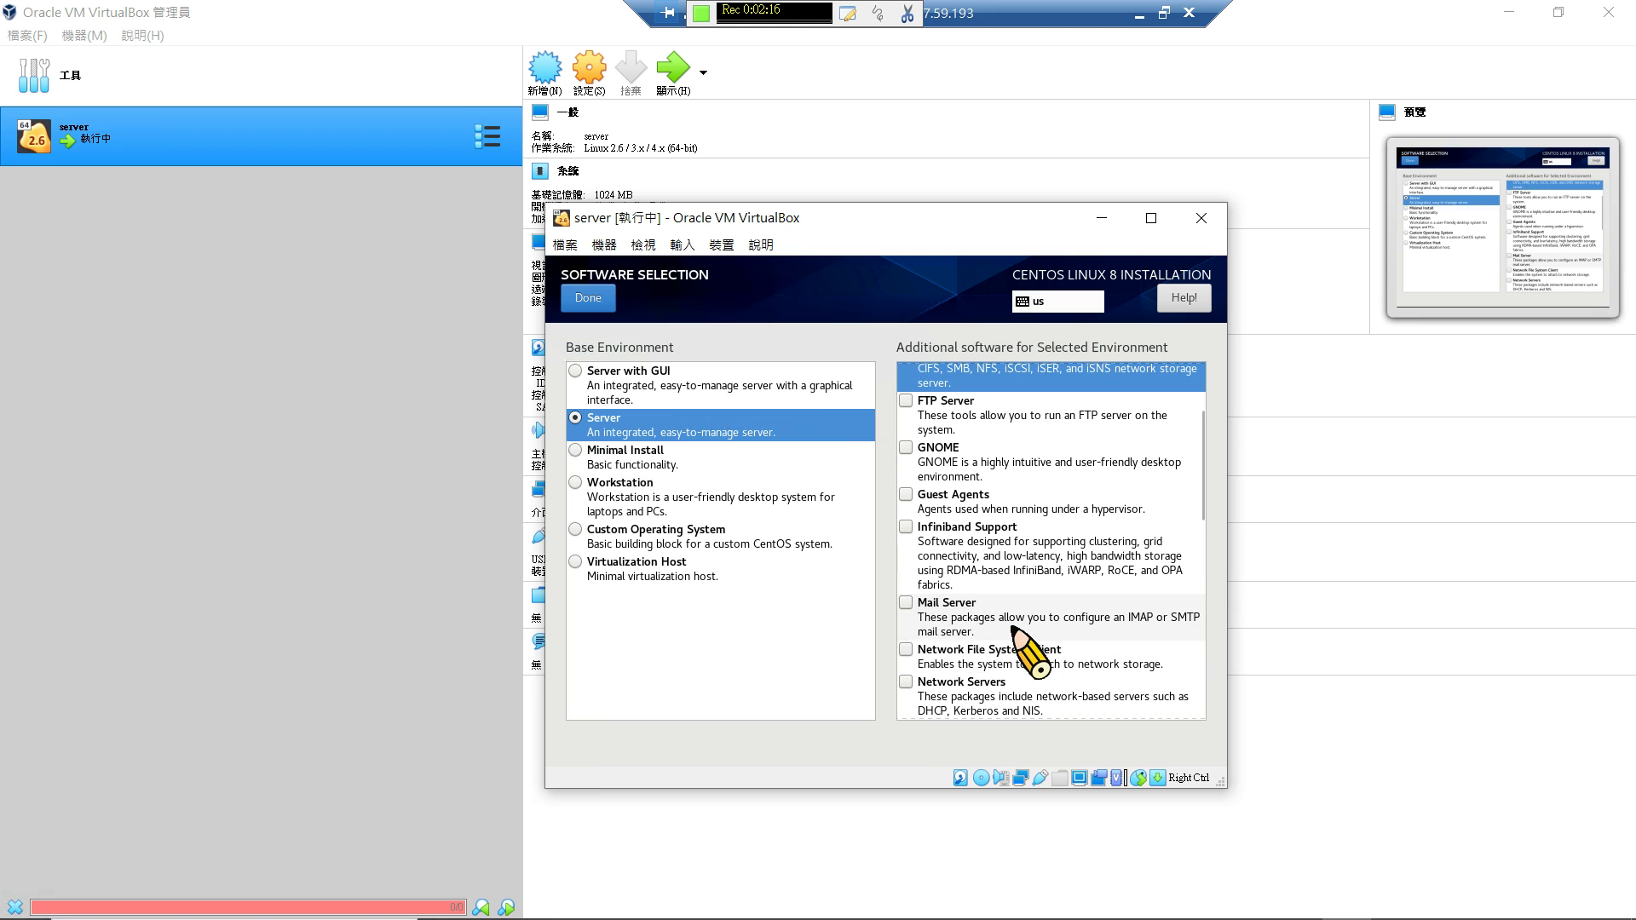
scroll(1014, 629, "down", 1)
scroll(1016, 588, "down", 1)
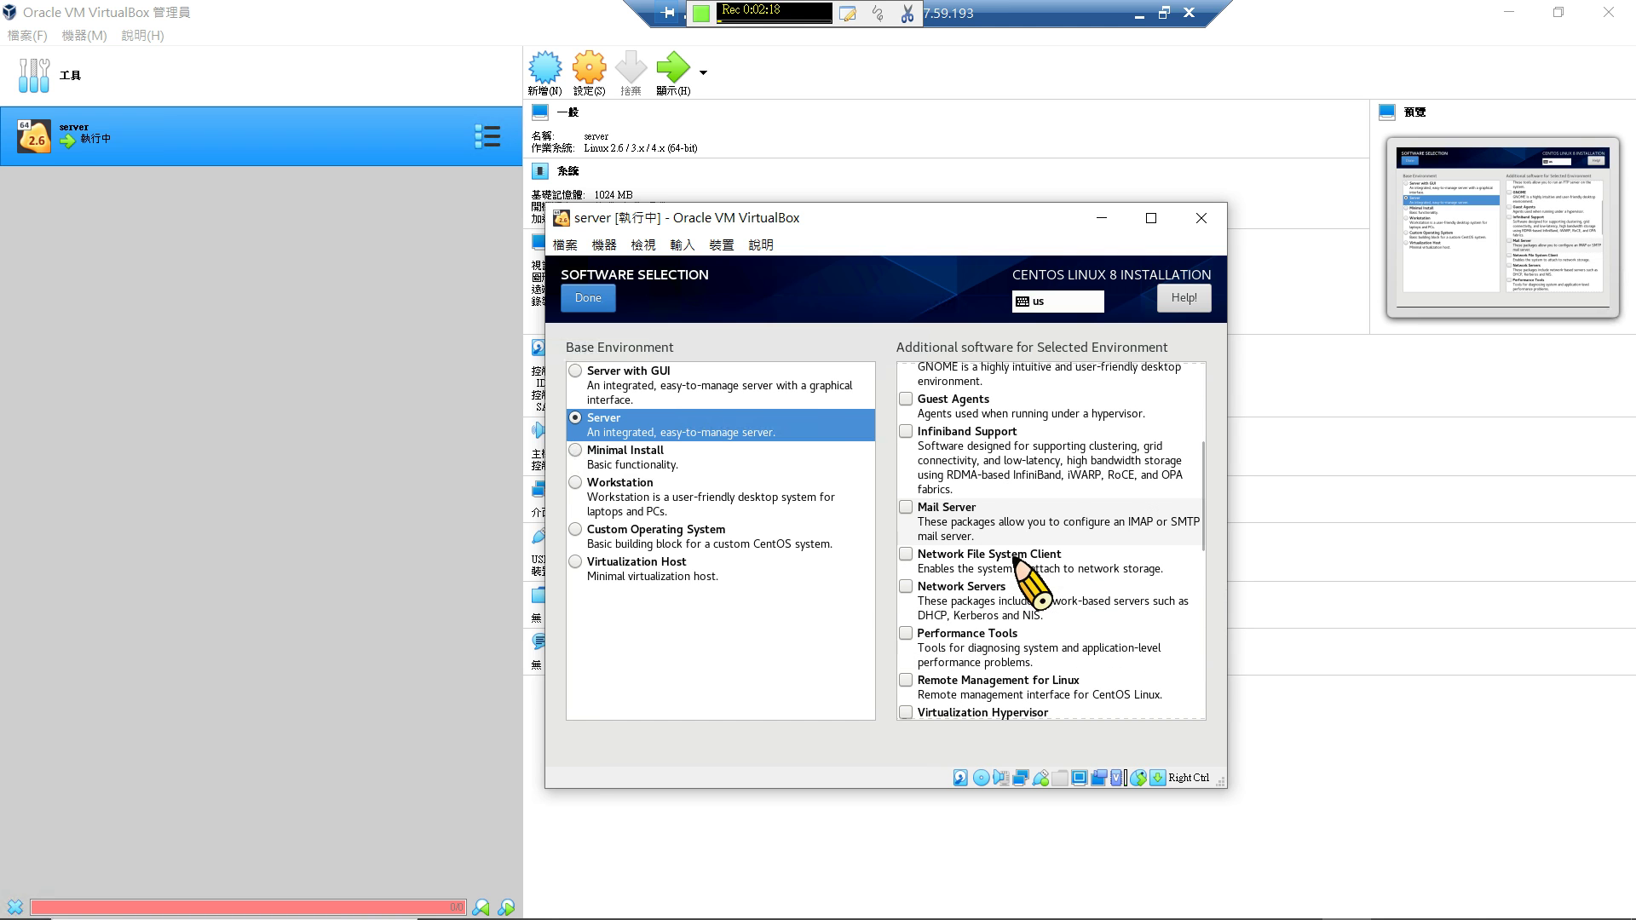
left_click(1017, 606)
left_click(1022, 654)
Add Scientific Support, Security Tools and System Tools, then confirm the software selection.
scroll(1015, 652, "down", 1)
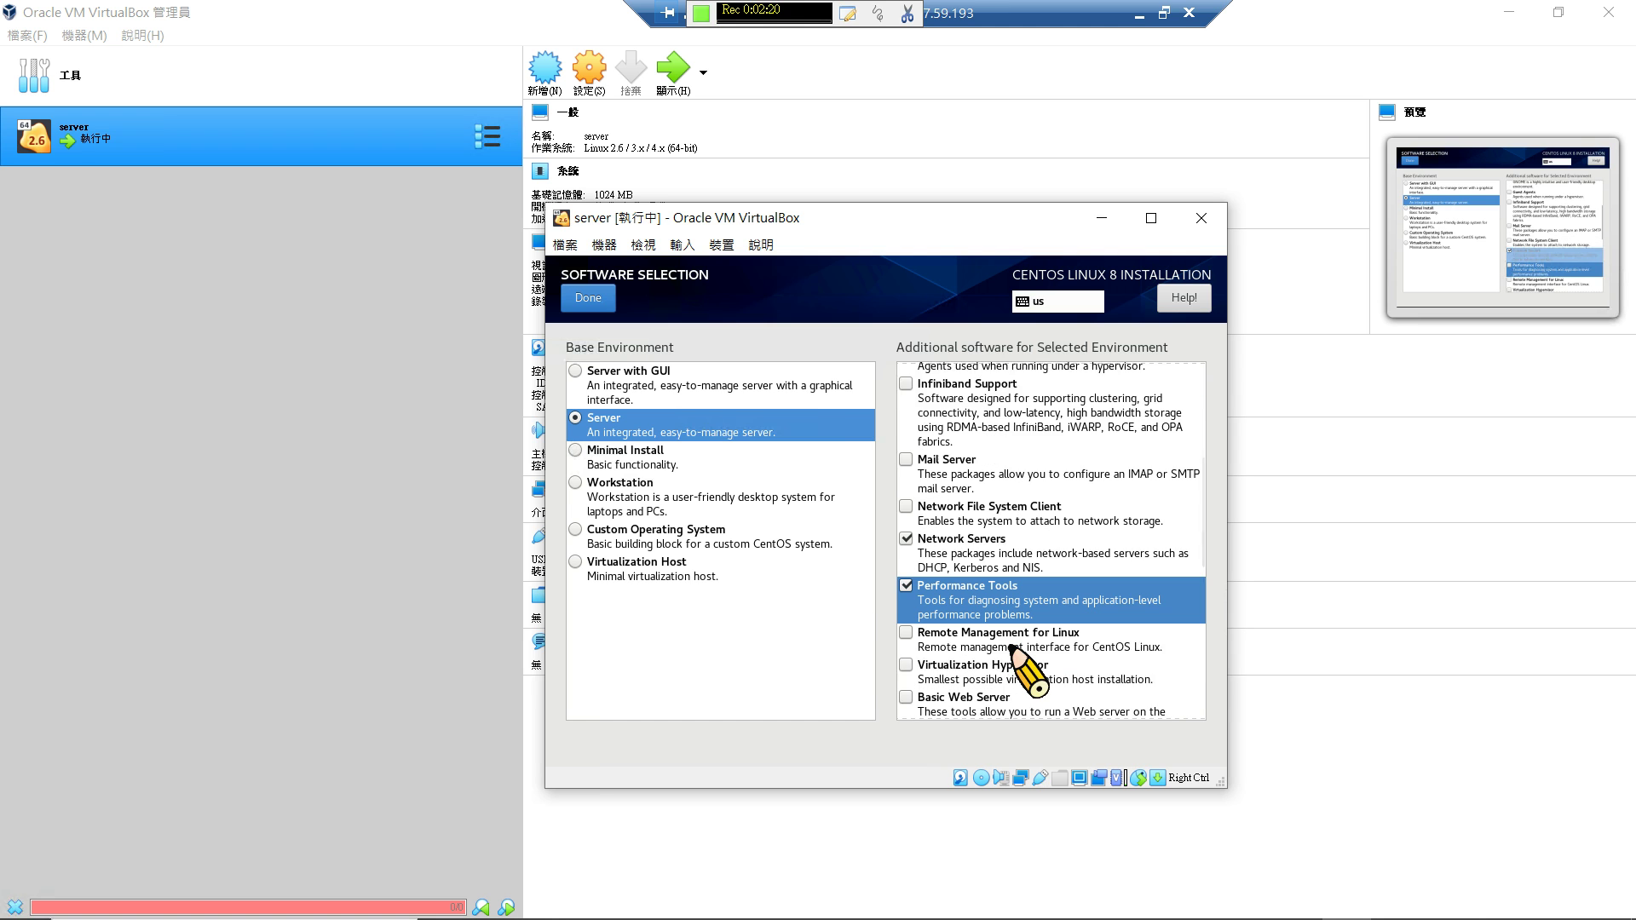
scroll(1013, 649, "down", 1)
scroll(1012, 649, "down", 2)
scroll(1012, 649, "down", 1)
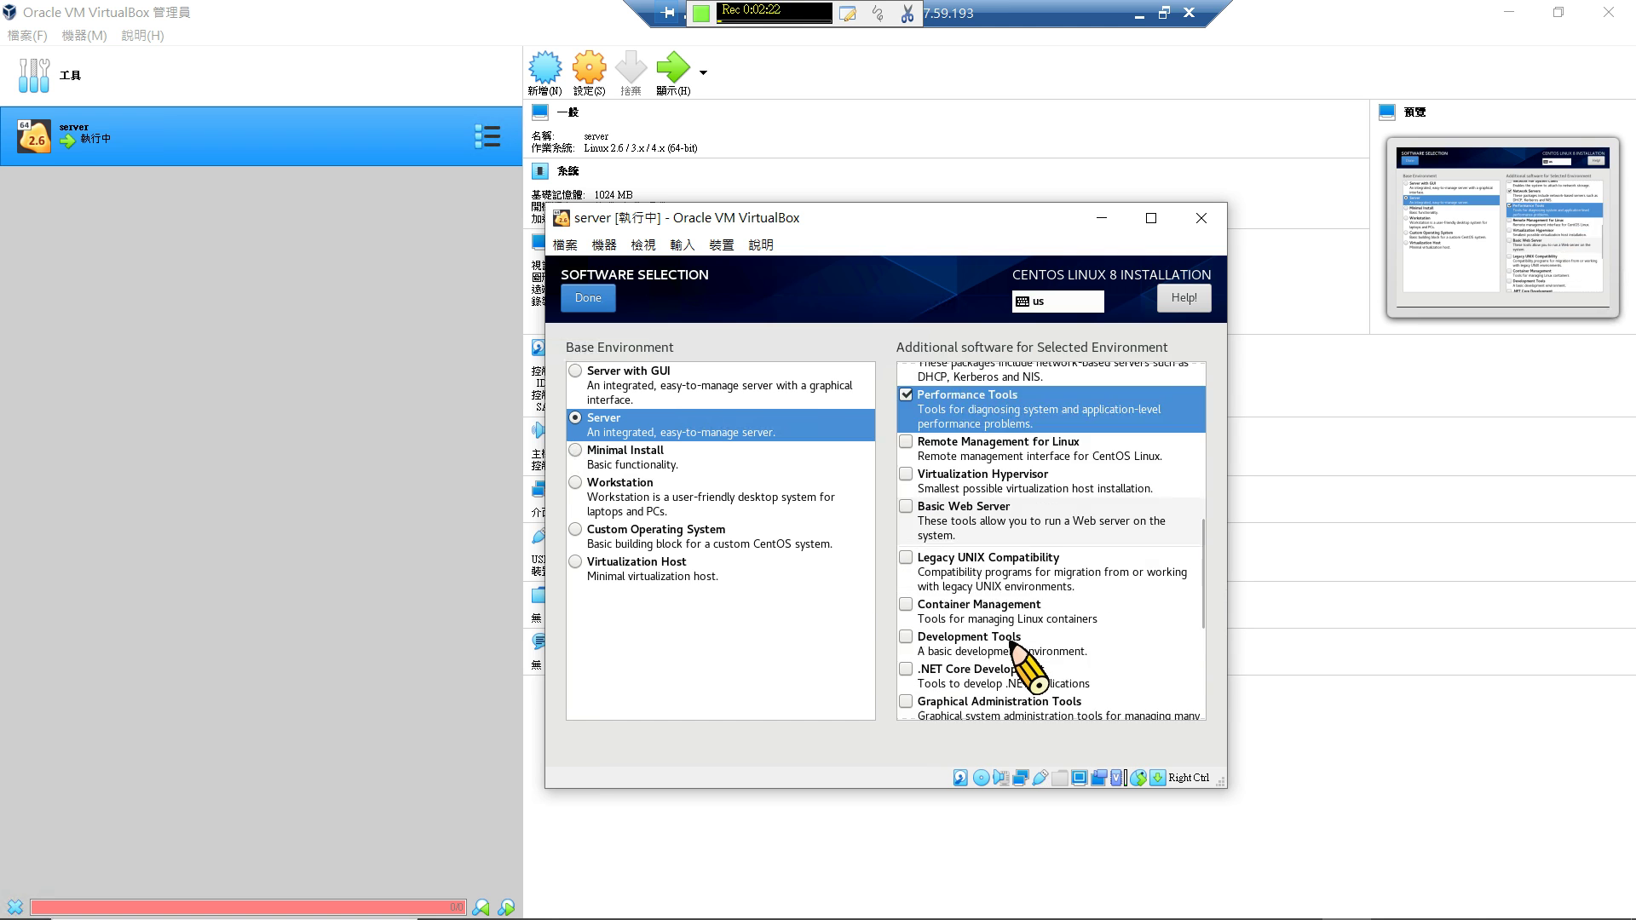
scroll(1012, 649, "down", 5)
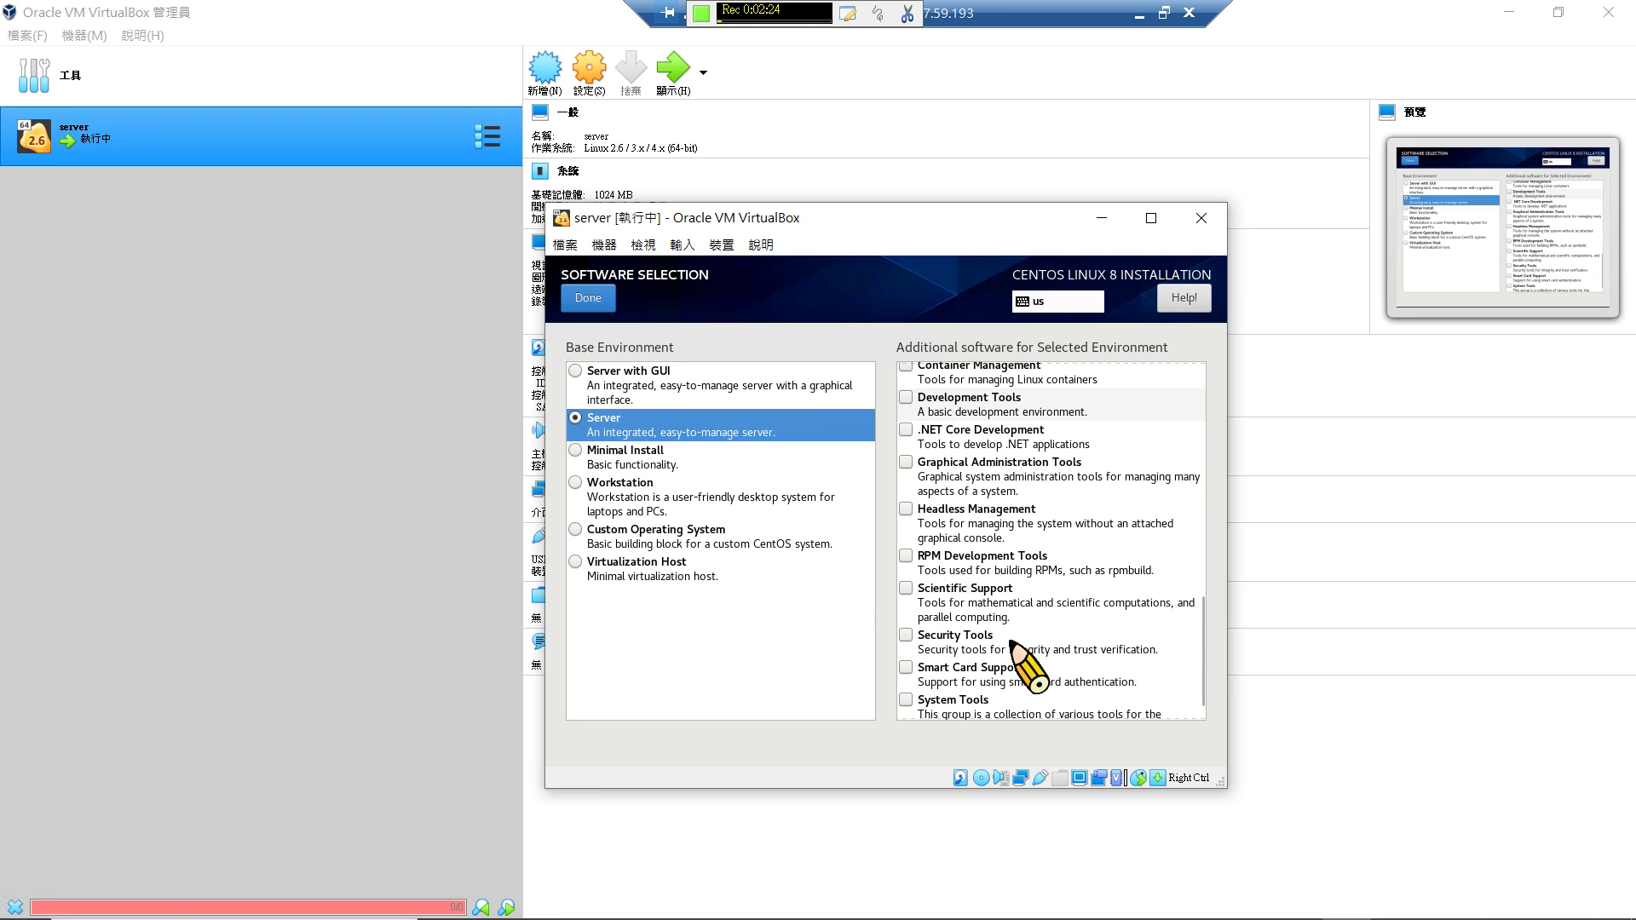
left_click(1022, 623)
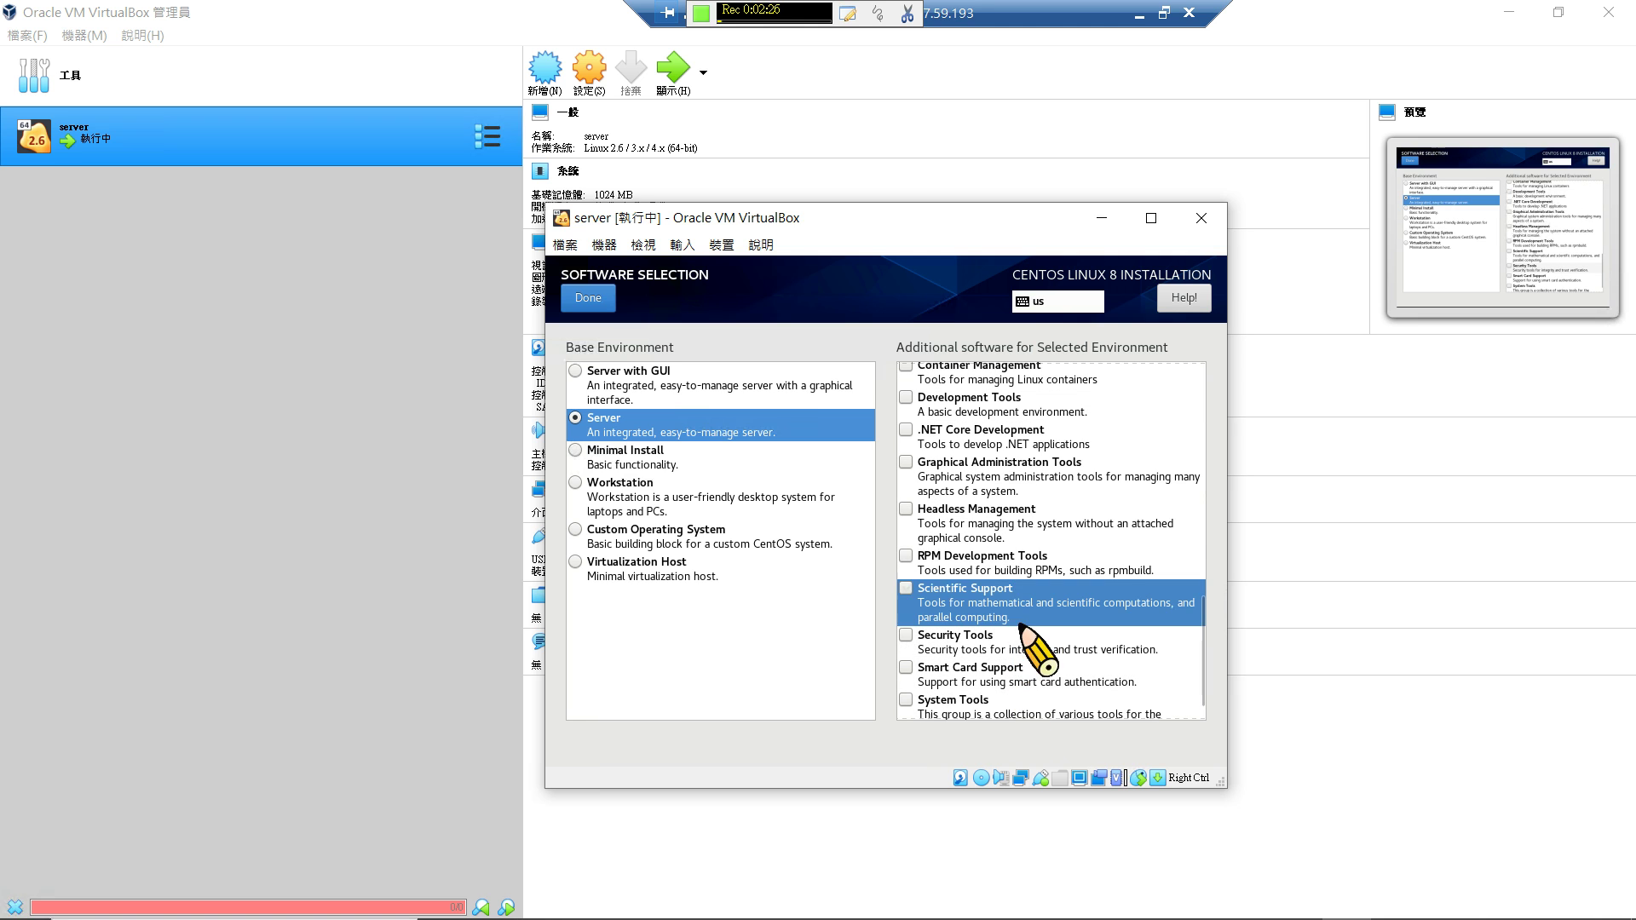
left_click(1023, 651)
left_click(1008, 712)
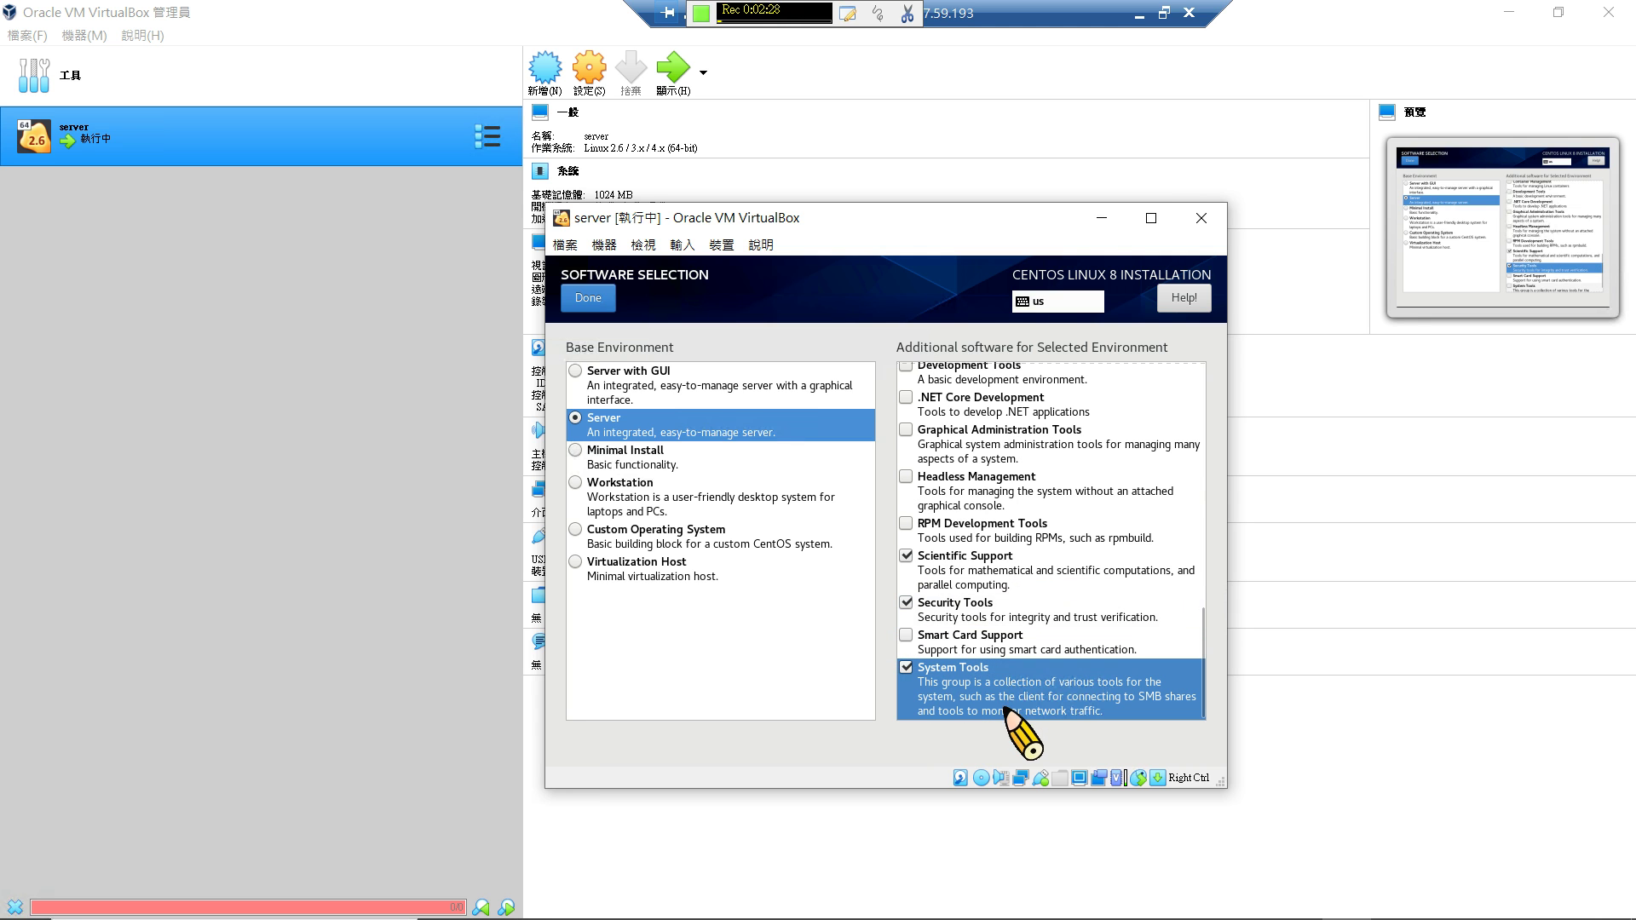
left_click(588, 298)
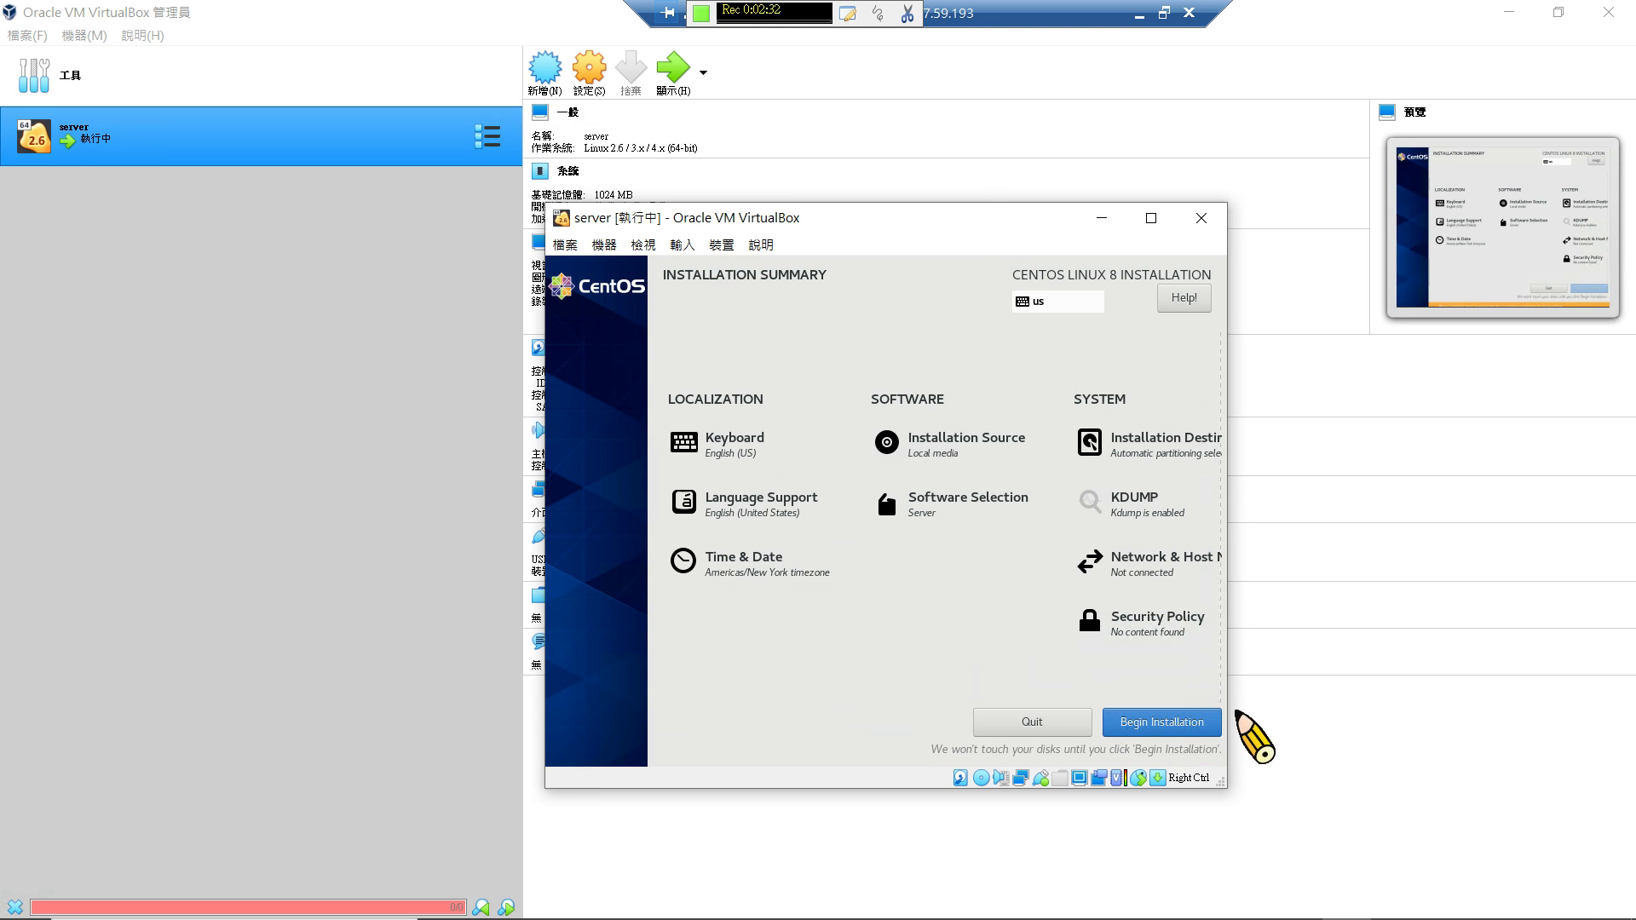
Begin the installation and set the root password, accepting the short password.
left_click(1193, 721)
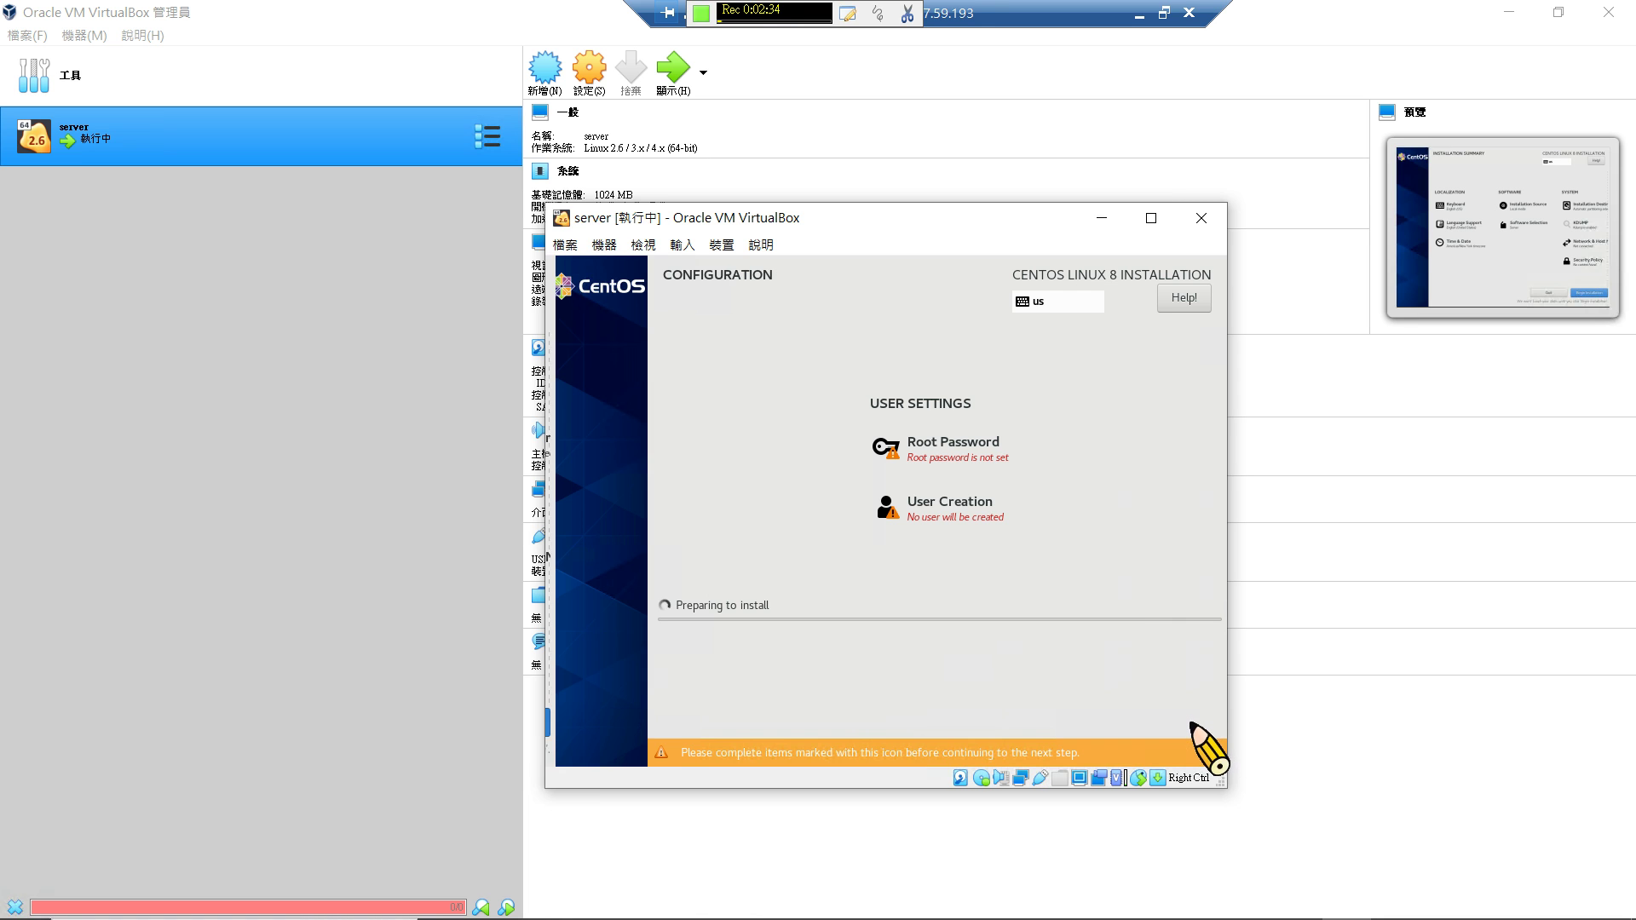
left_click(966, 466)
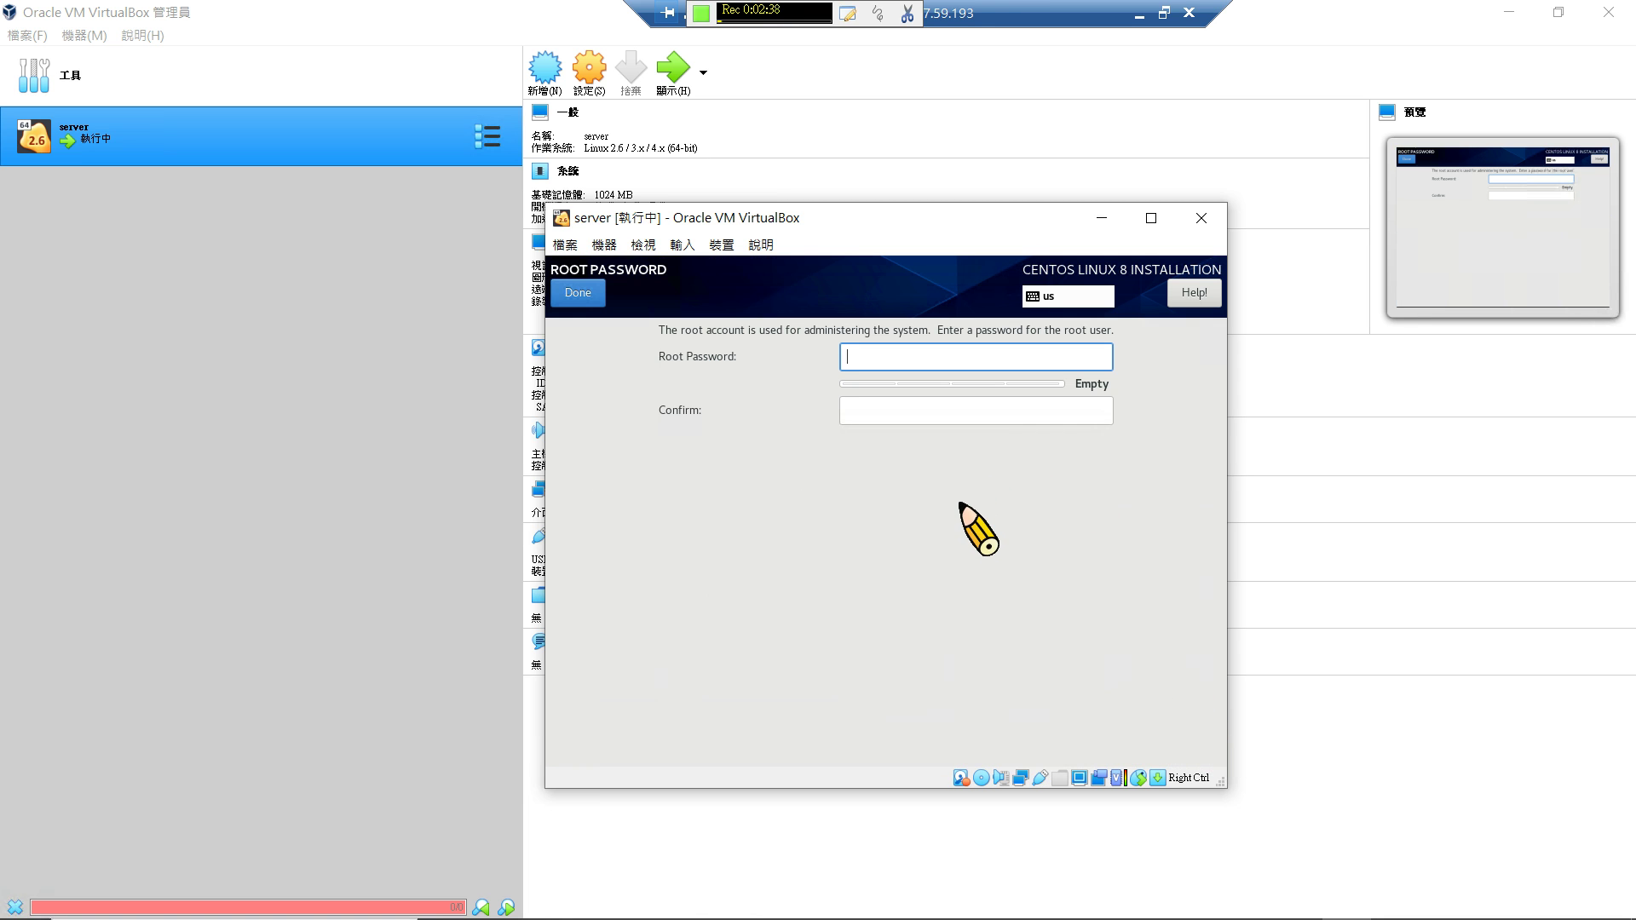
type("•••")
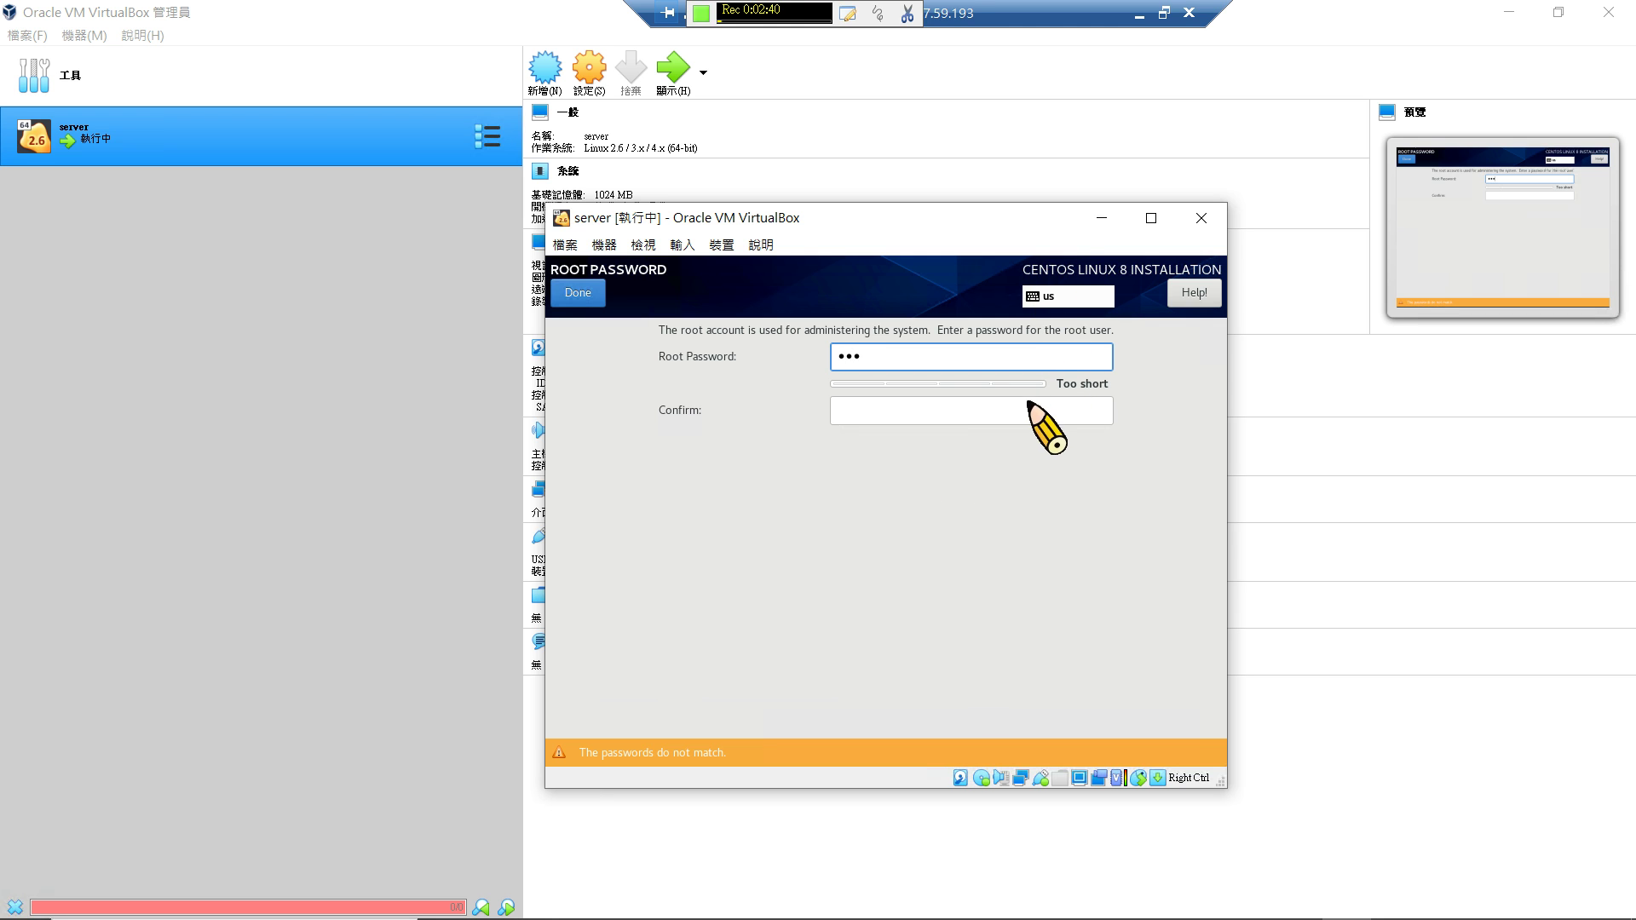
left_click(1025, 408)
type("•••")
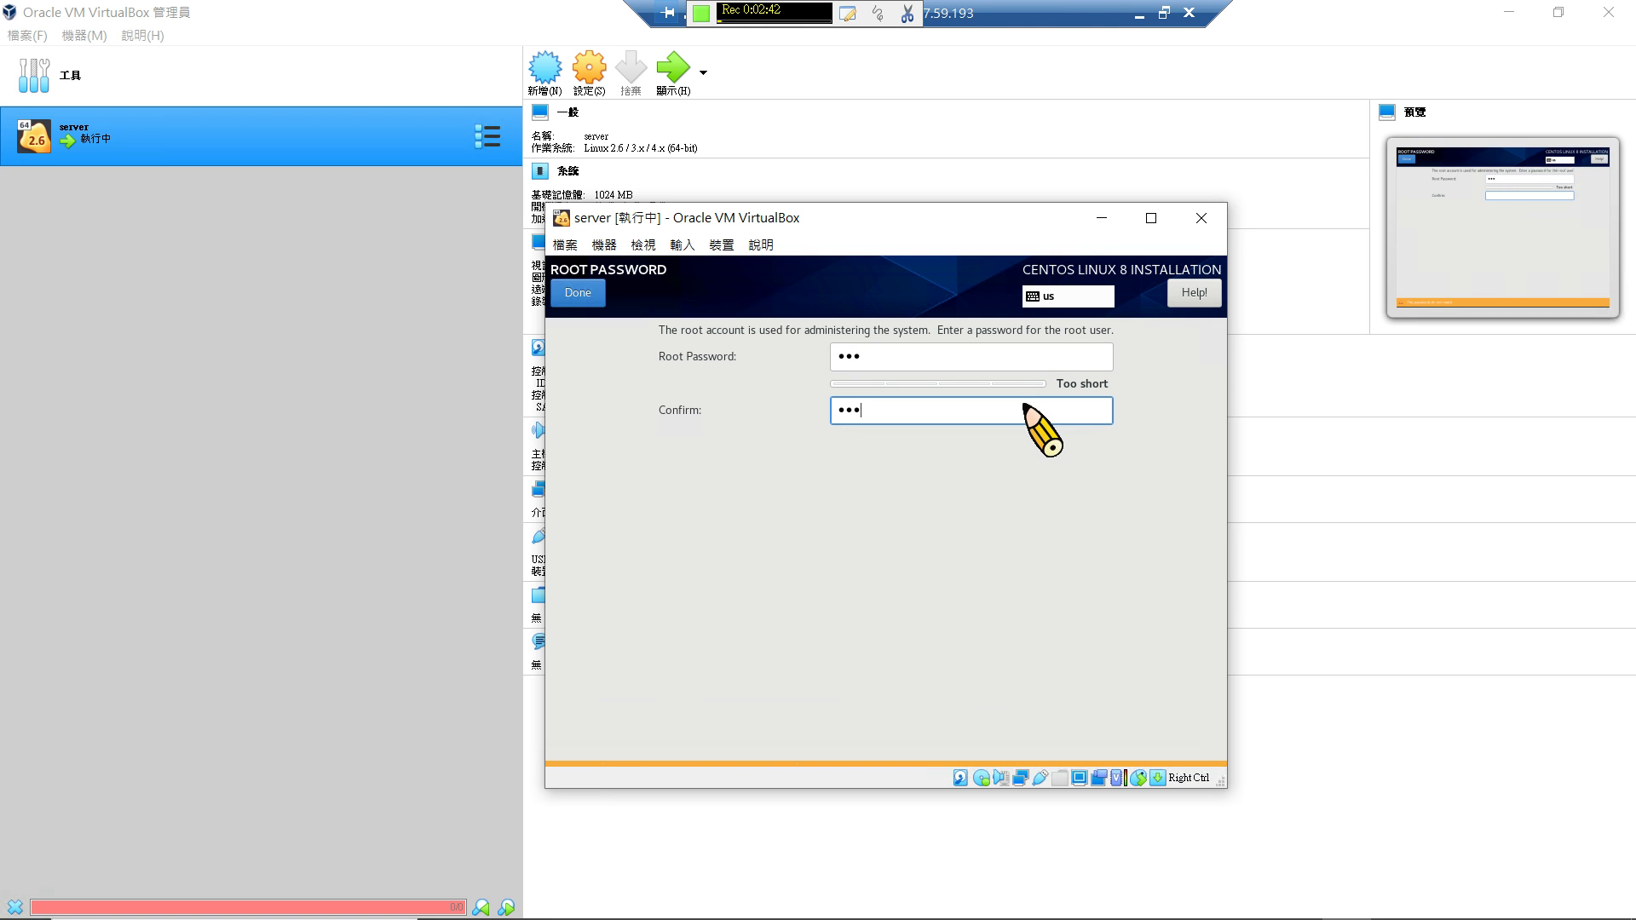
left_click(580, 304)
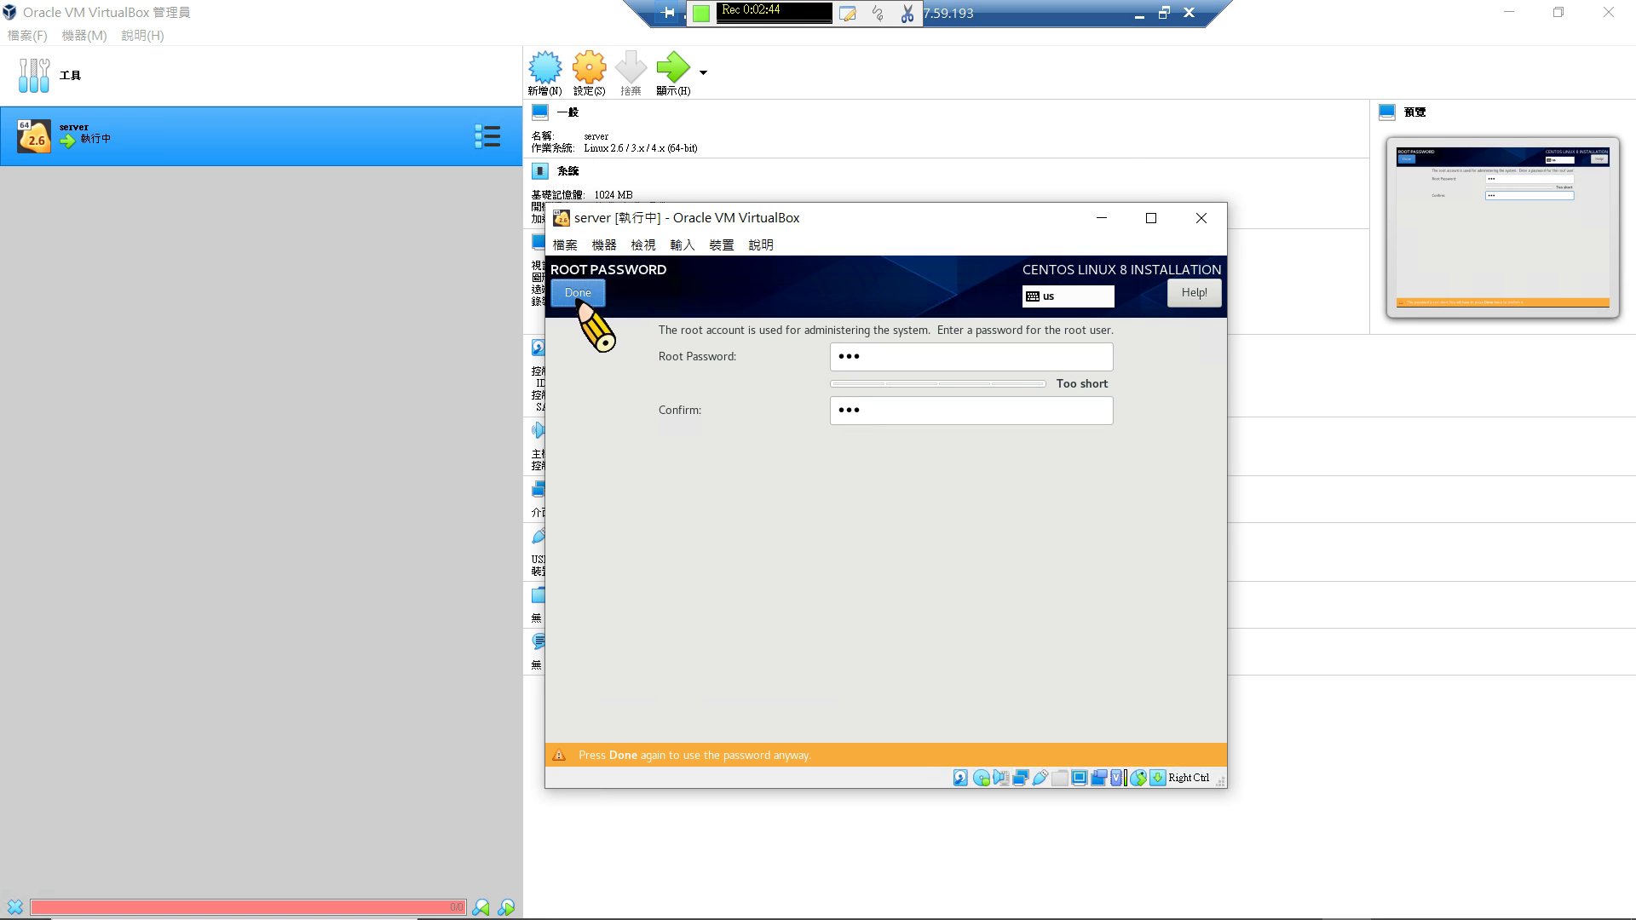
left_click(580, 304)
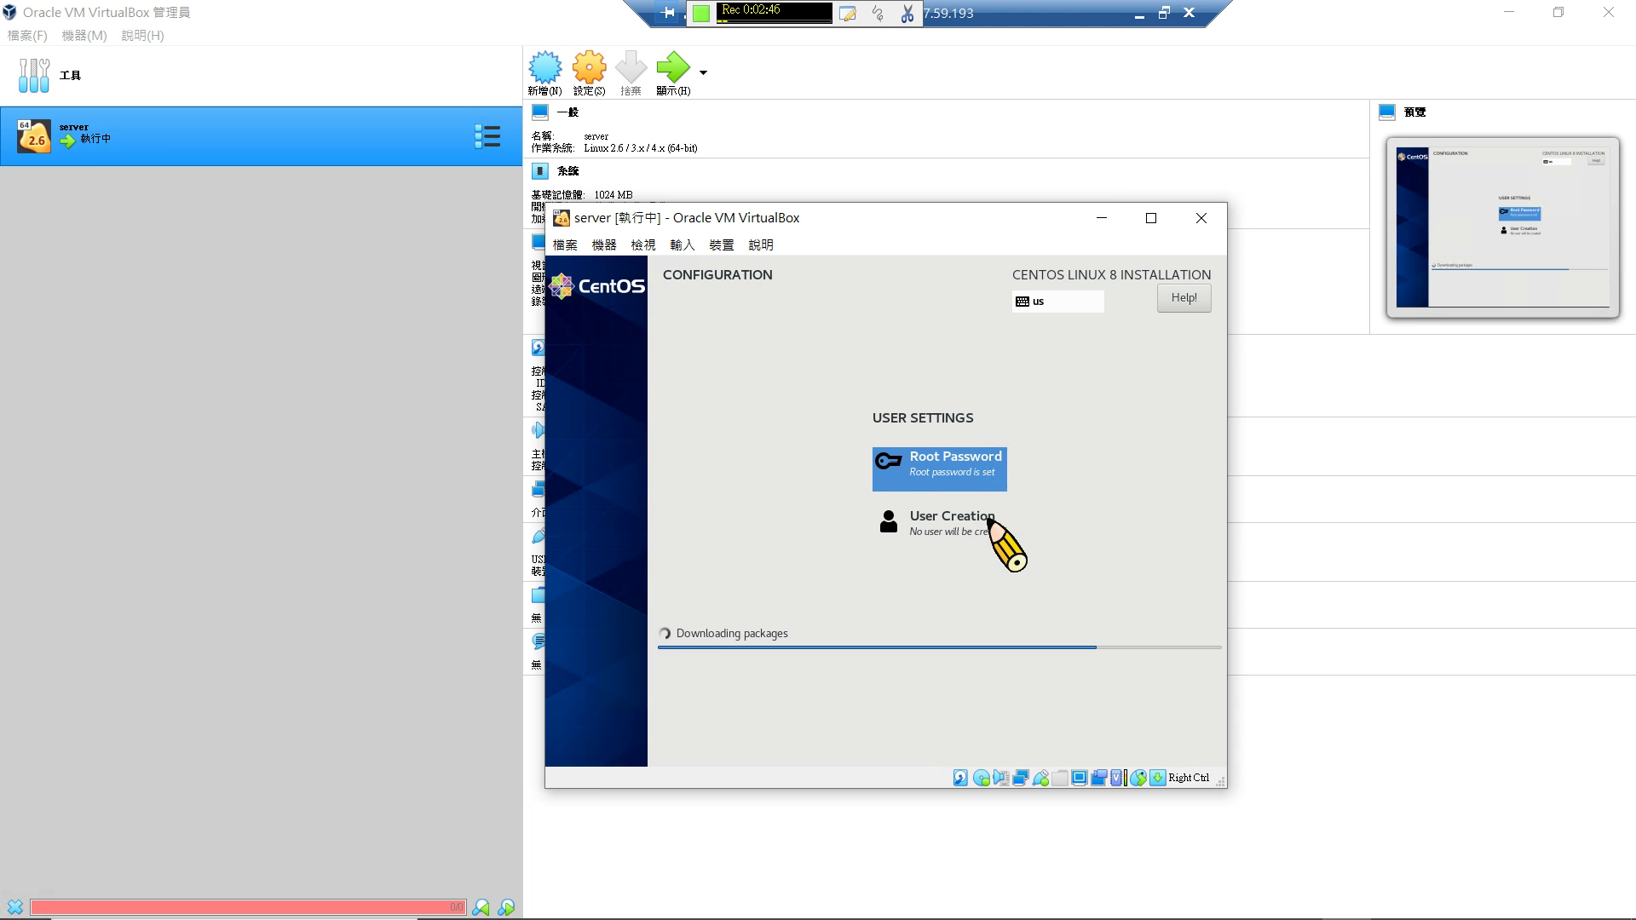
Create user node1 with a confirmed password, accepting the short-password warning.
left_click(989, 522)
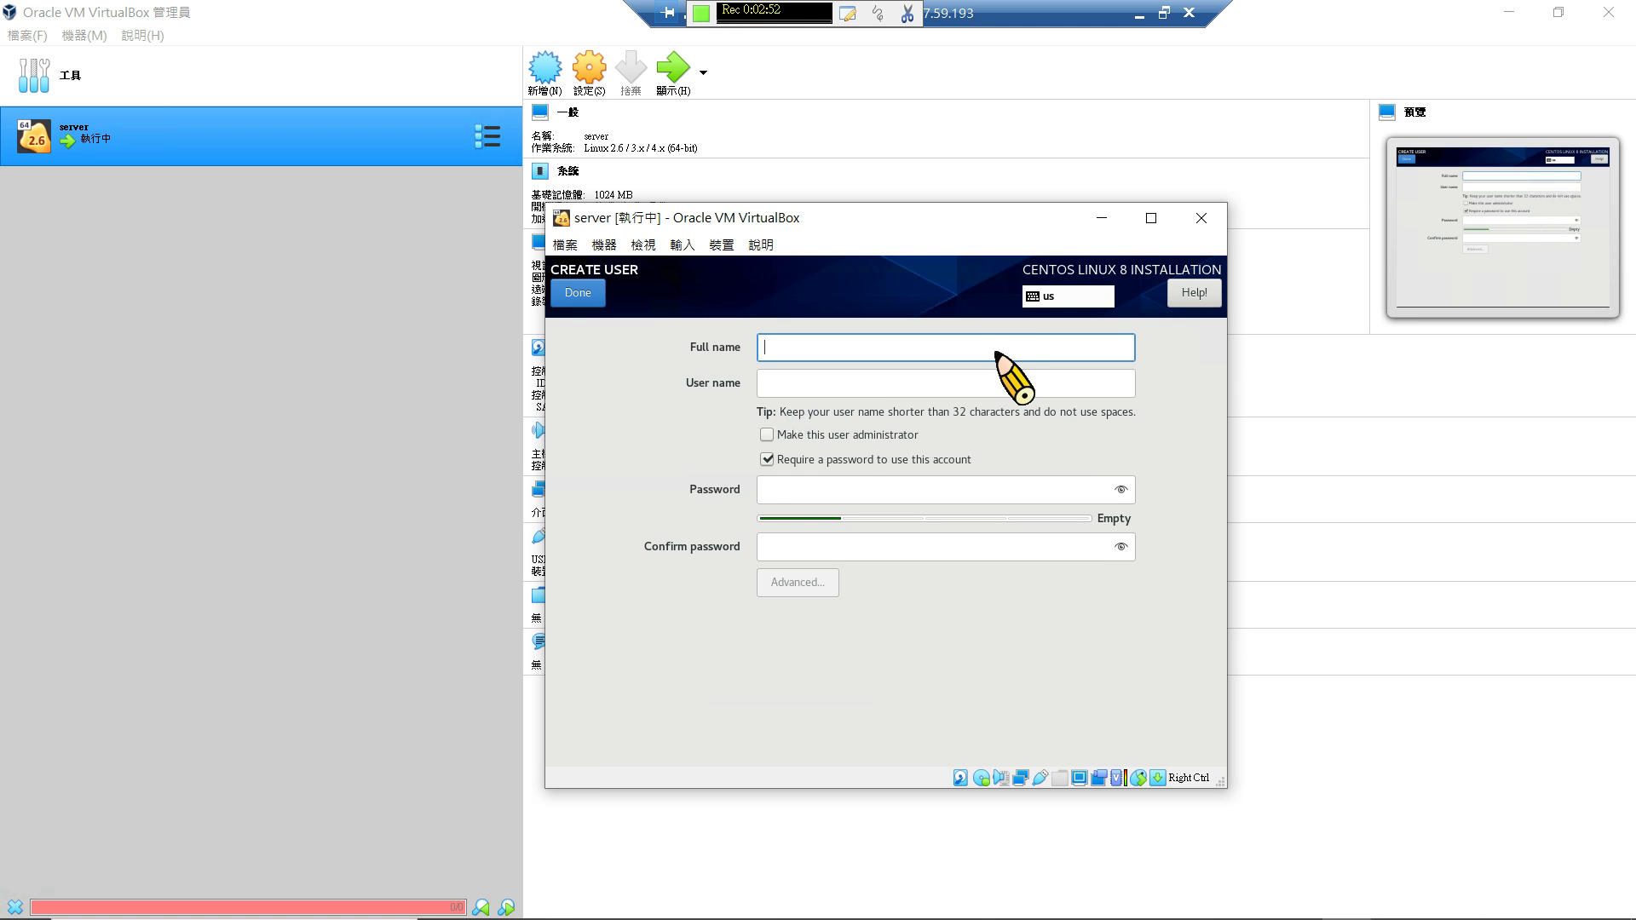
type("node1")
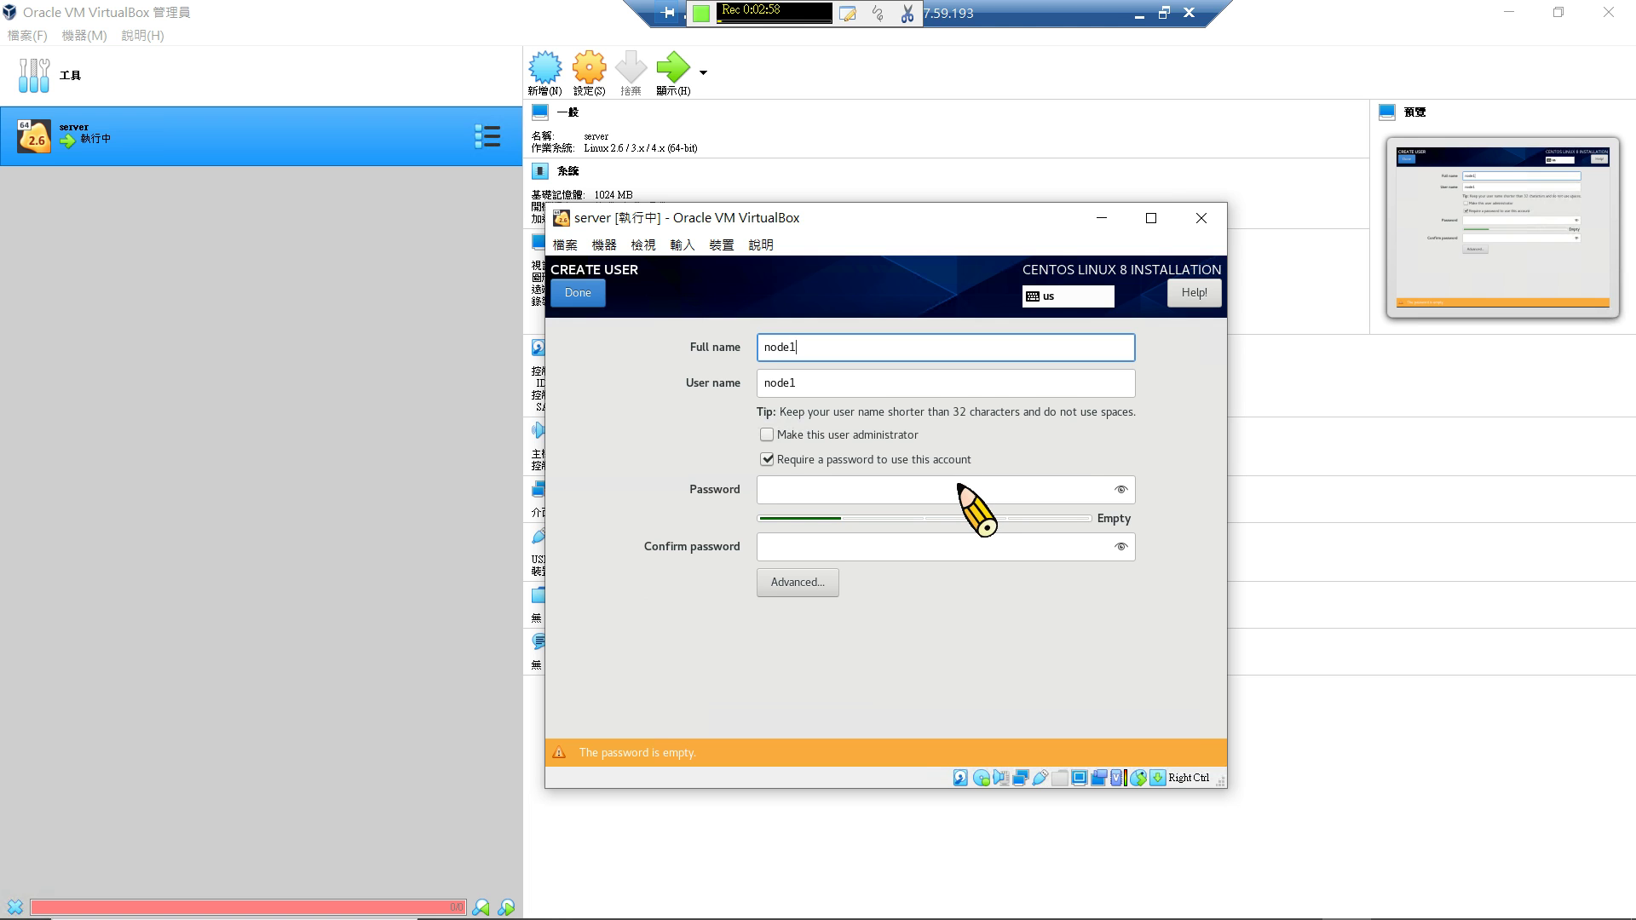
left_click(921, 494)
type("123")
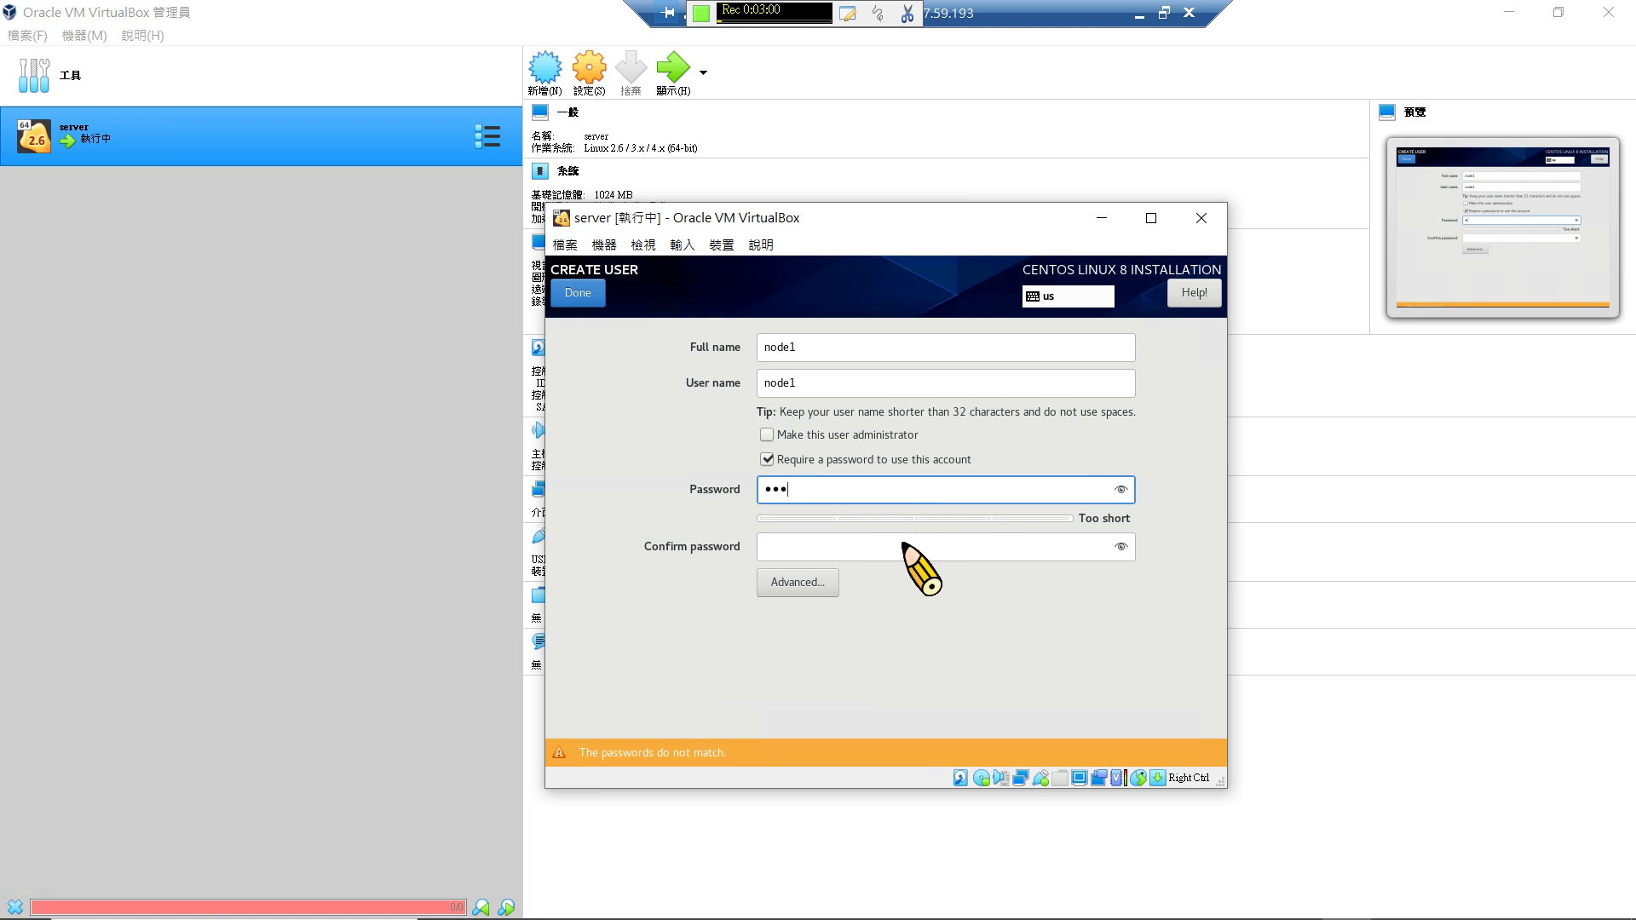
left_click(904, 545)
type("123")
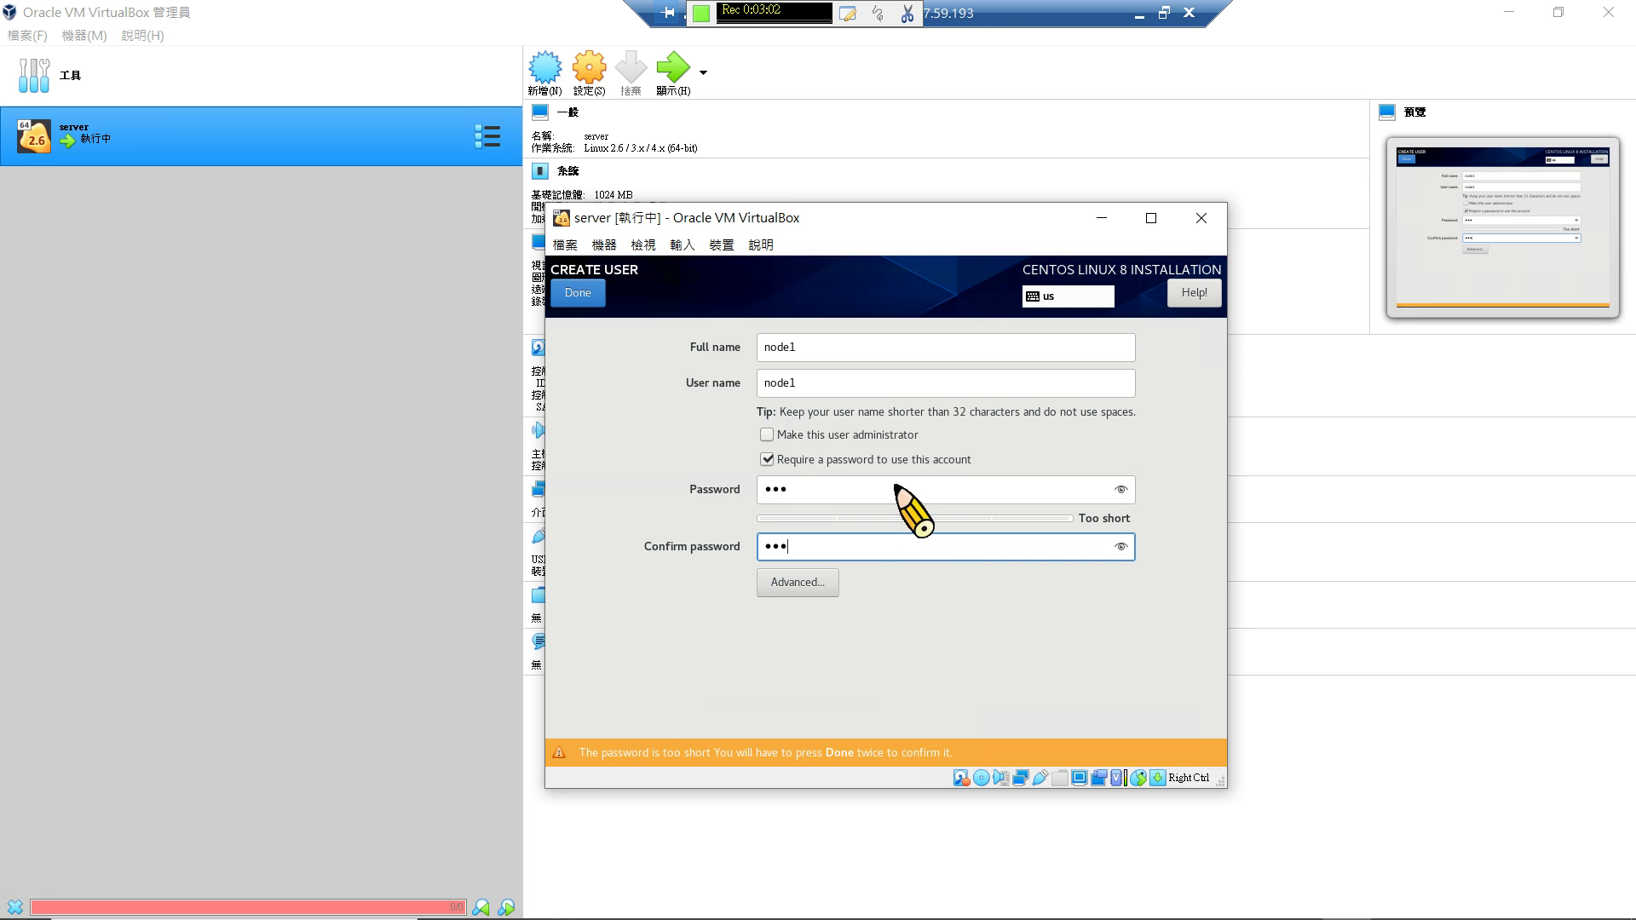
left_click(586, 295)
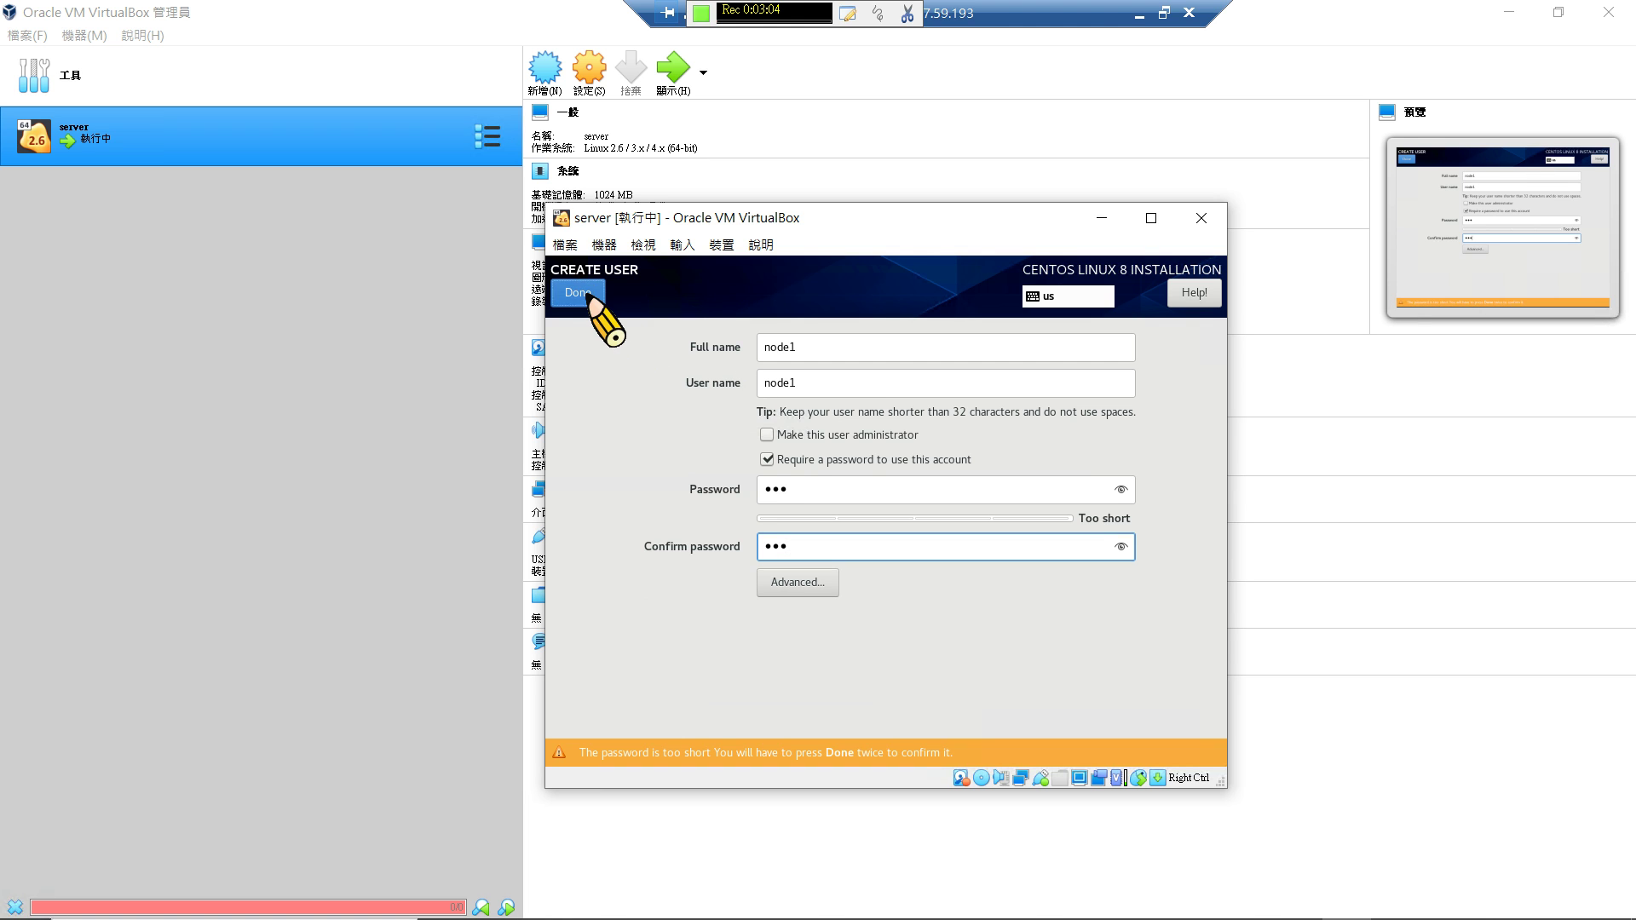
left_click(587, 295)
left_click(588, 295)
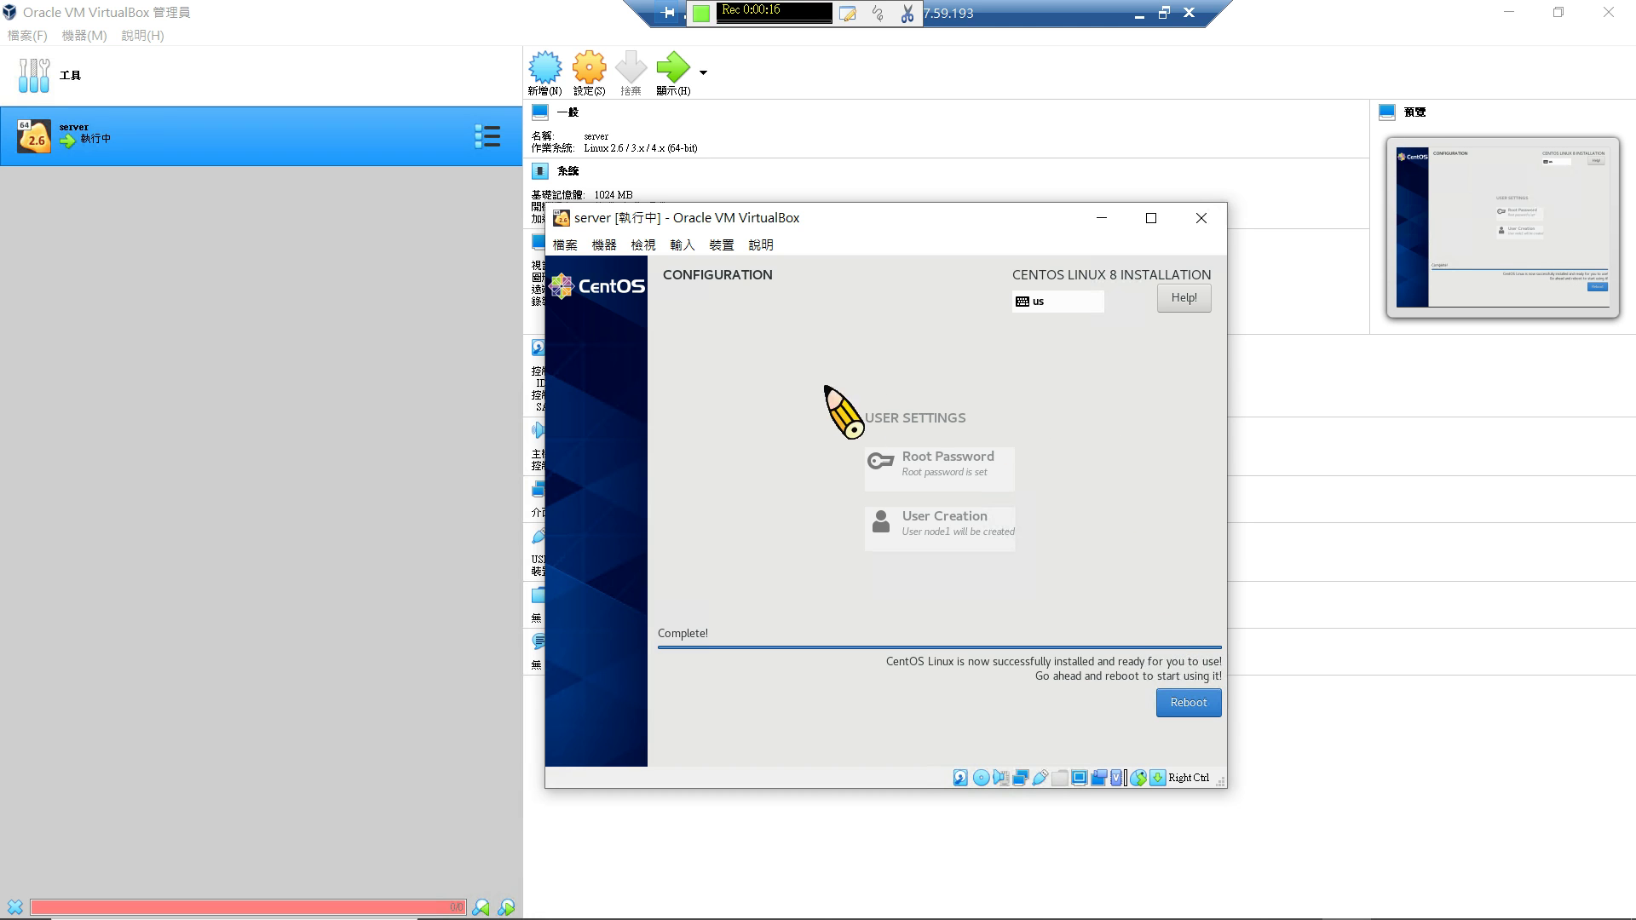
After installation completes, close the VM window to bring up the shutdown options dialog.
left_click(1201, 219)
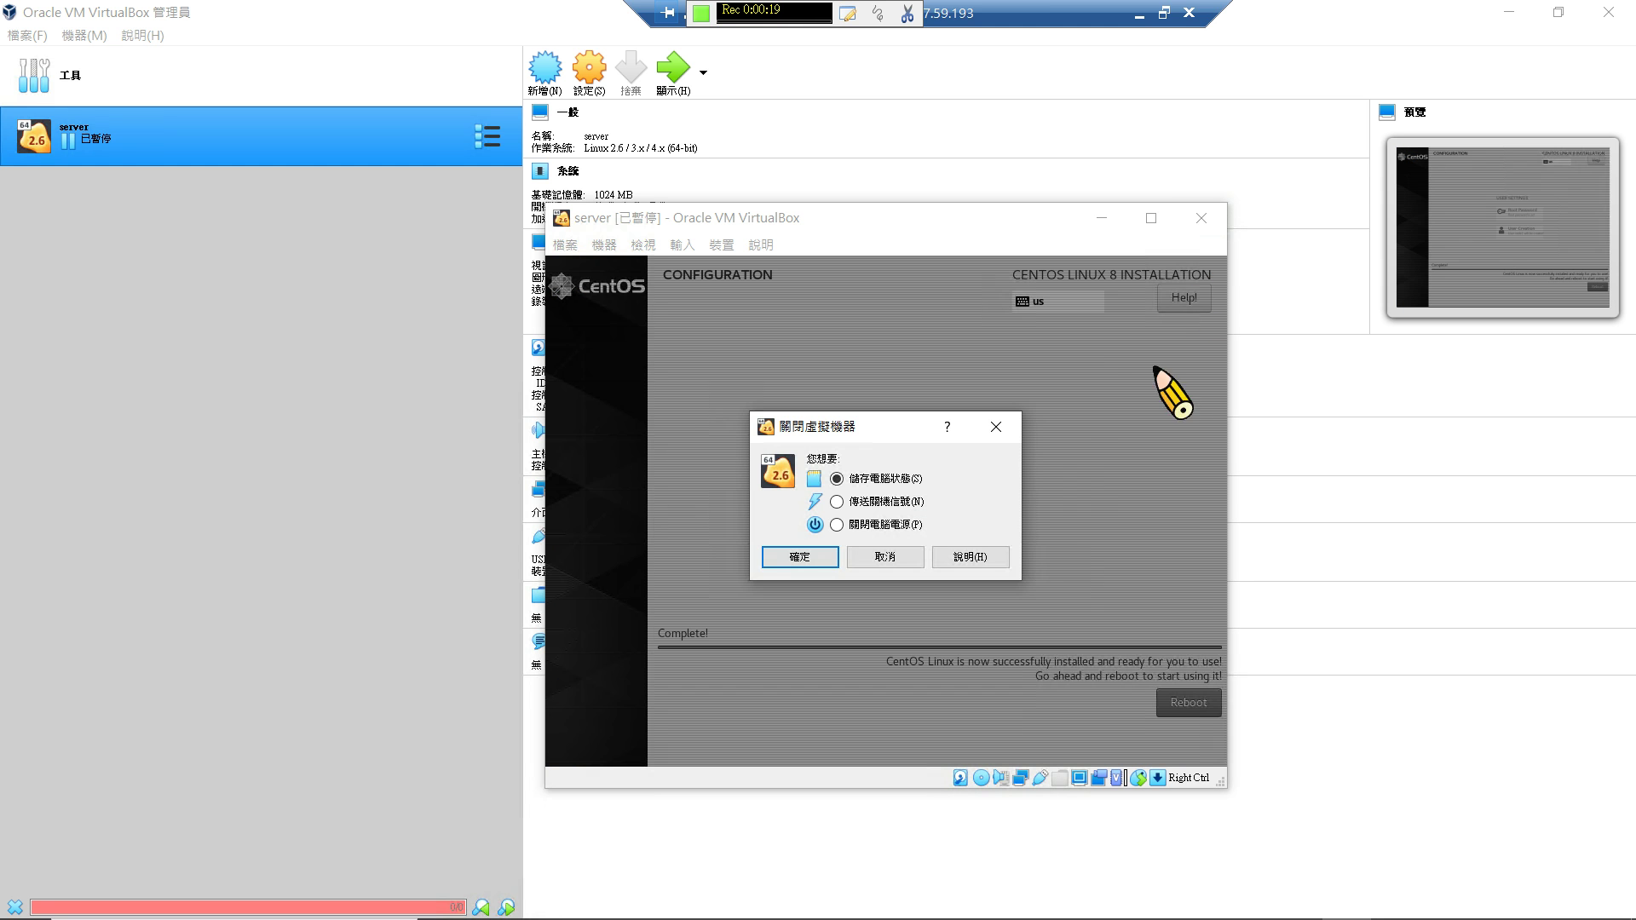
Power off the server VM (關閉電腦電源) and minimize the manager to show the desktop.
left_click(908, 526)
left_click(799, 556)
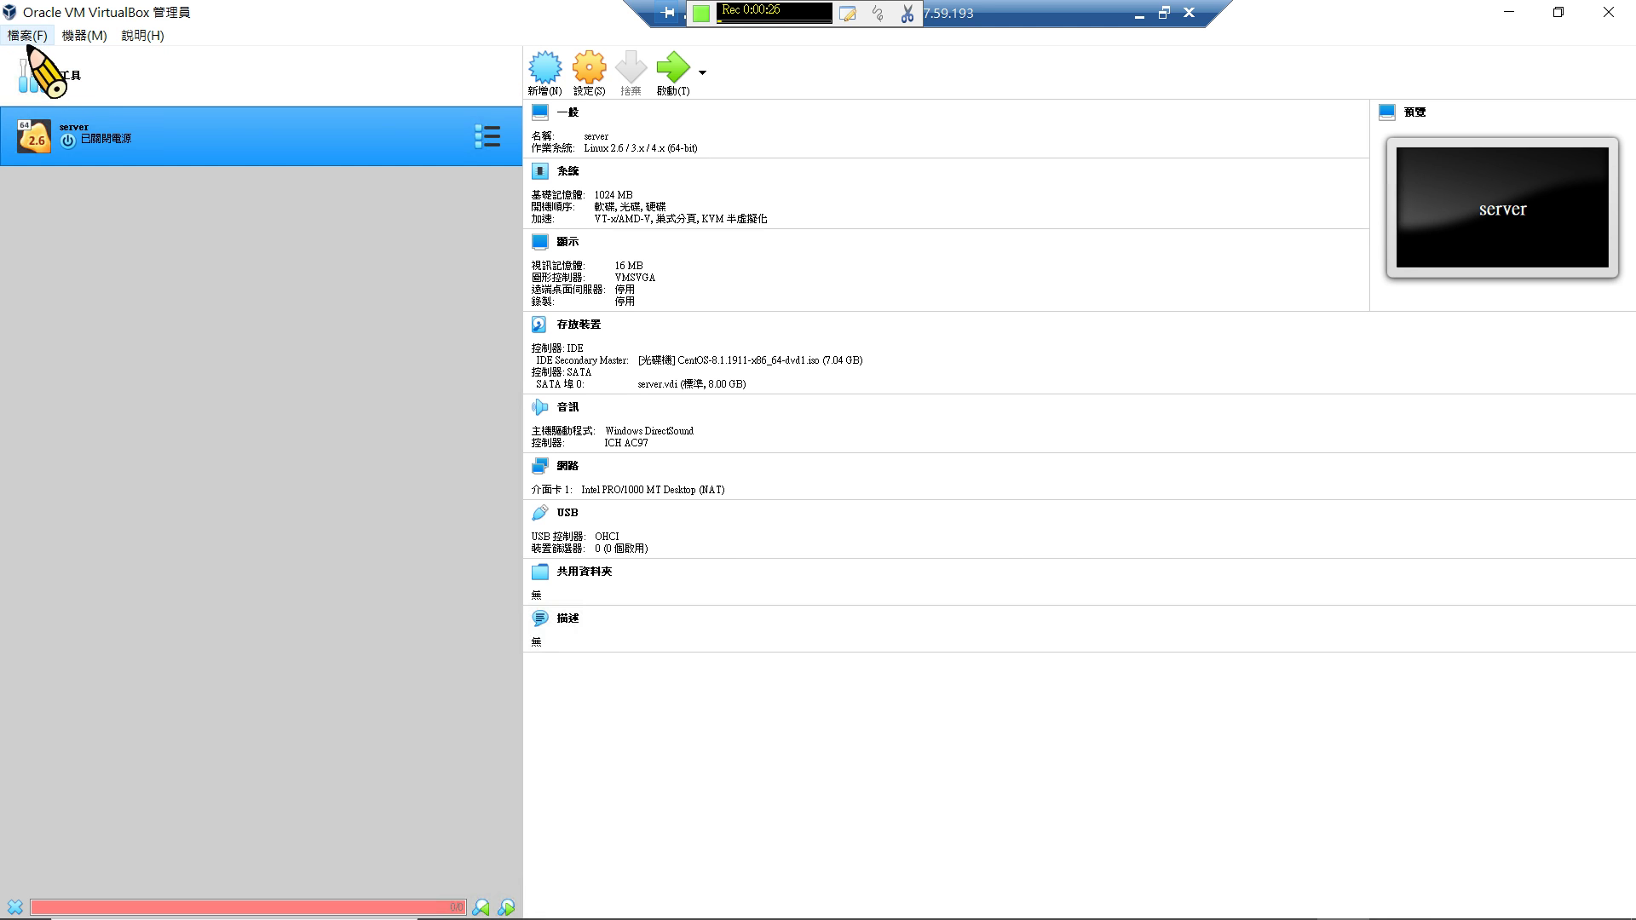
key("super+d")
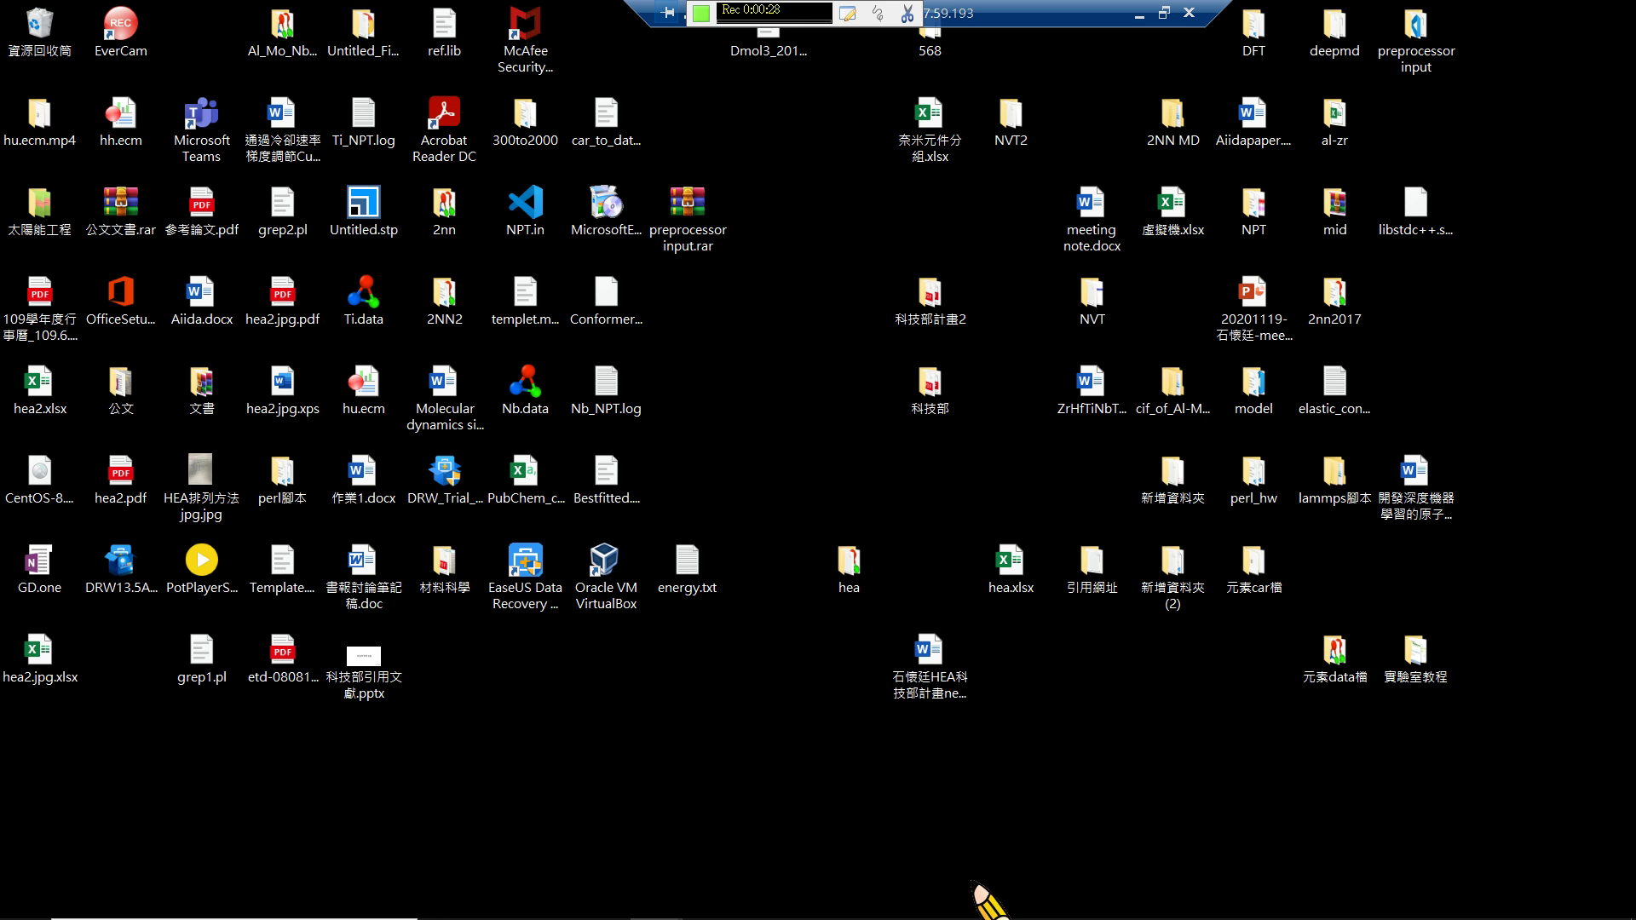
mouse_move(988, 907)
mouse_move(1263, 914)
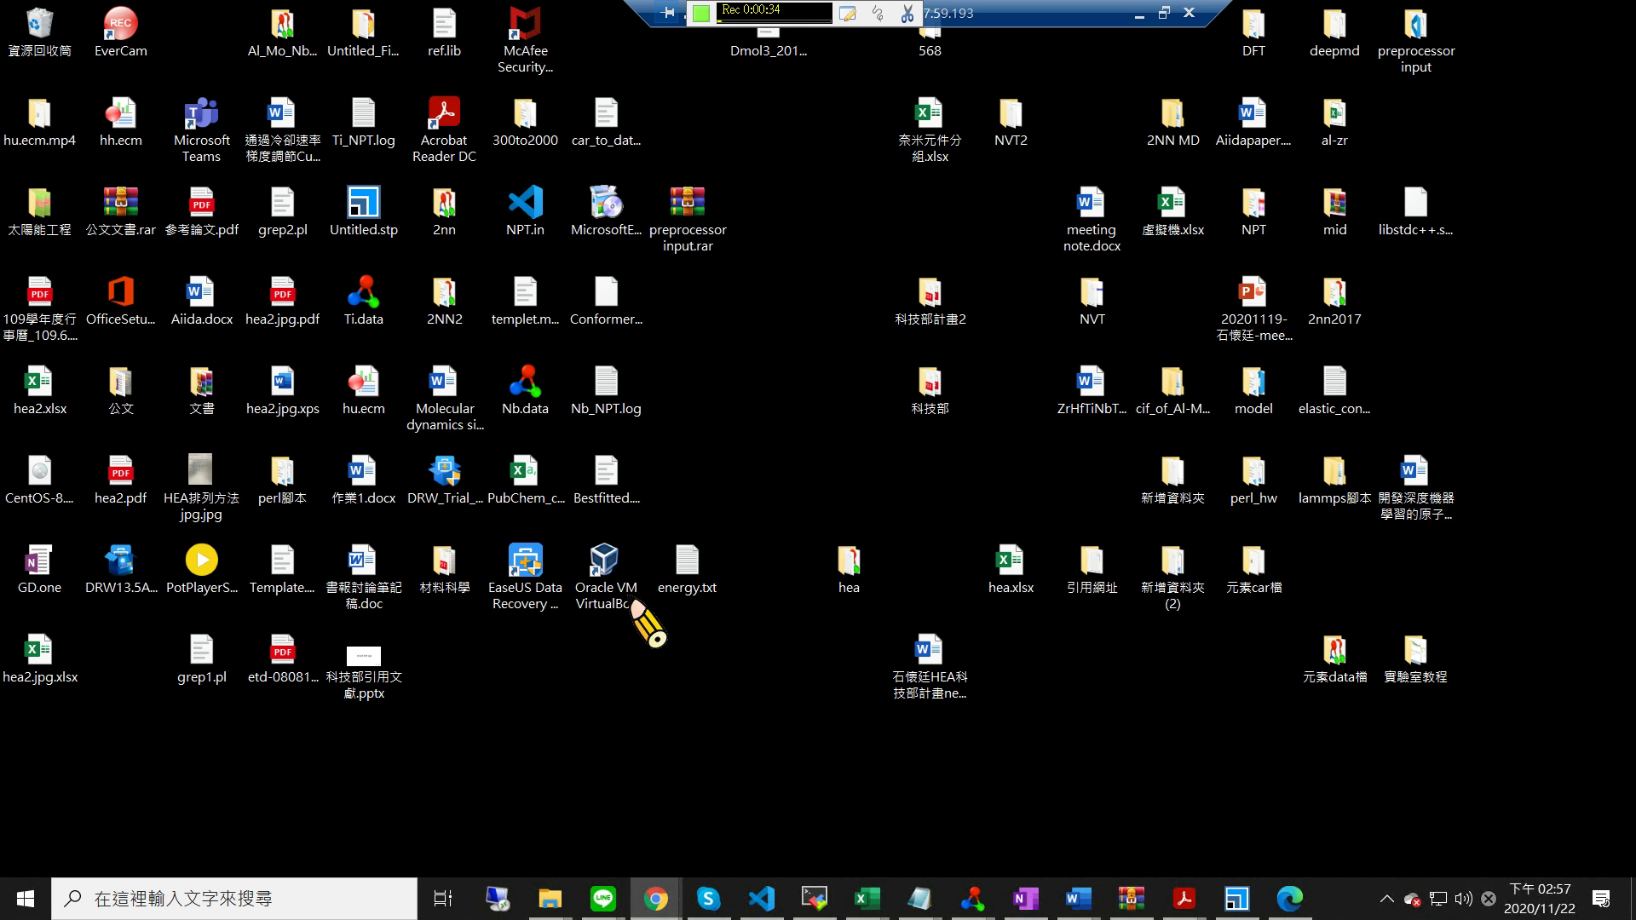
Relaunch VirtualBox maximized, review the 192.168.56.1 host-only network's DHCP server, and select the server VM.
double_click(607, 573)
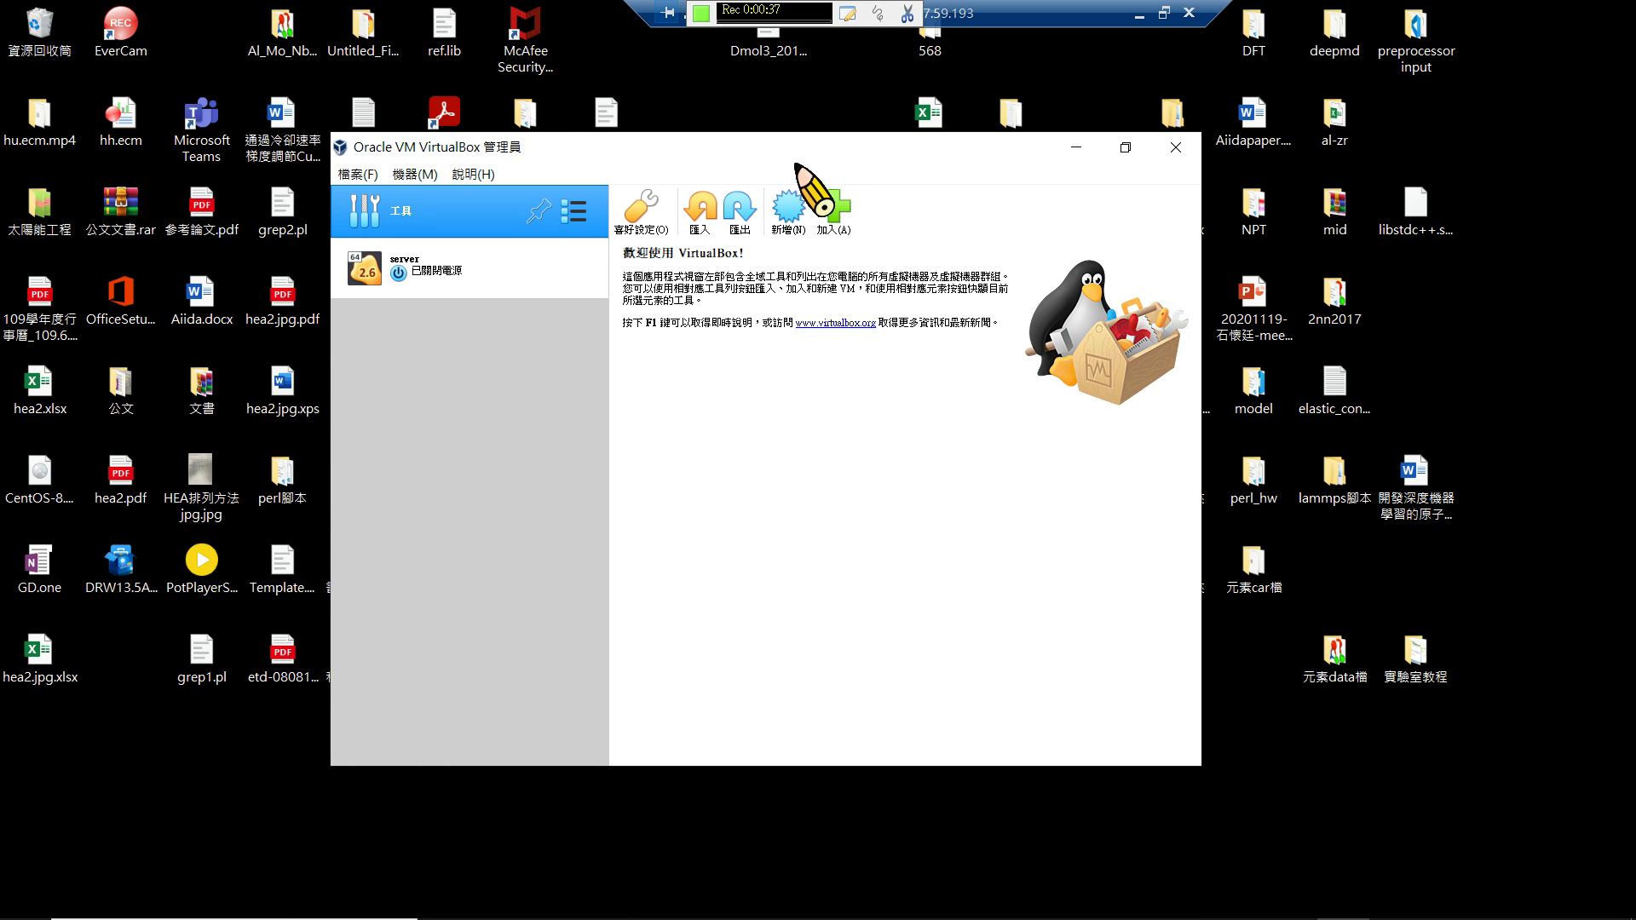
double_click(795, 158)
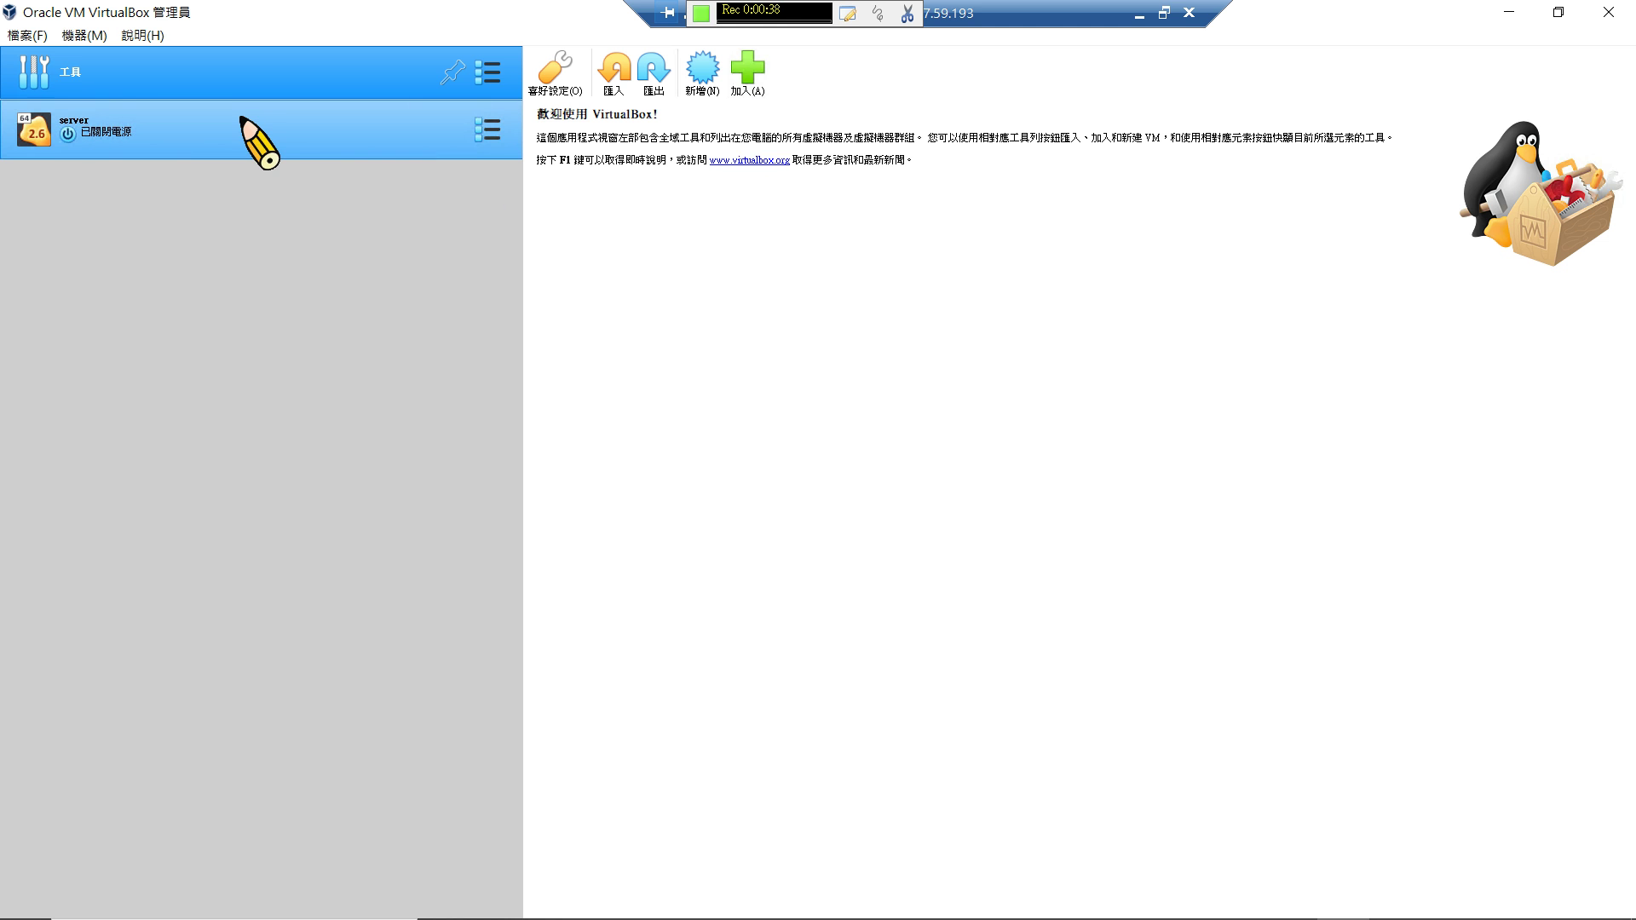
left_click(27, 35)
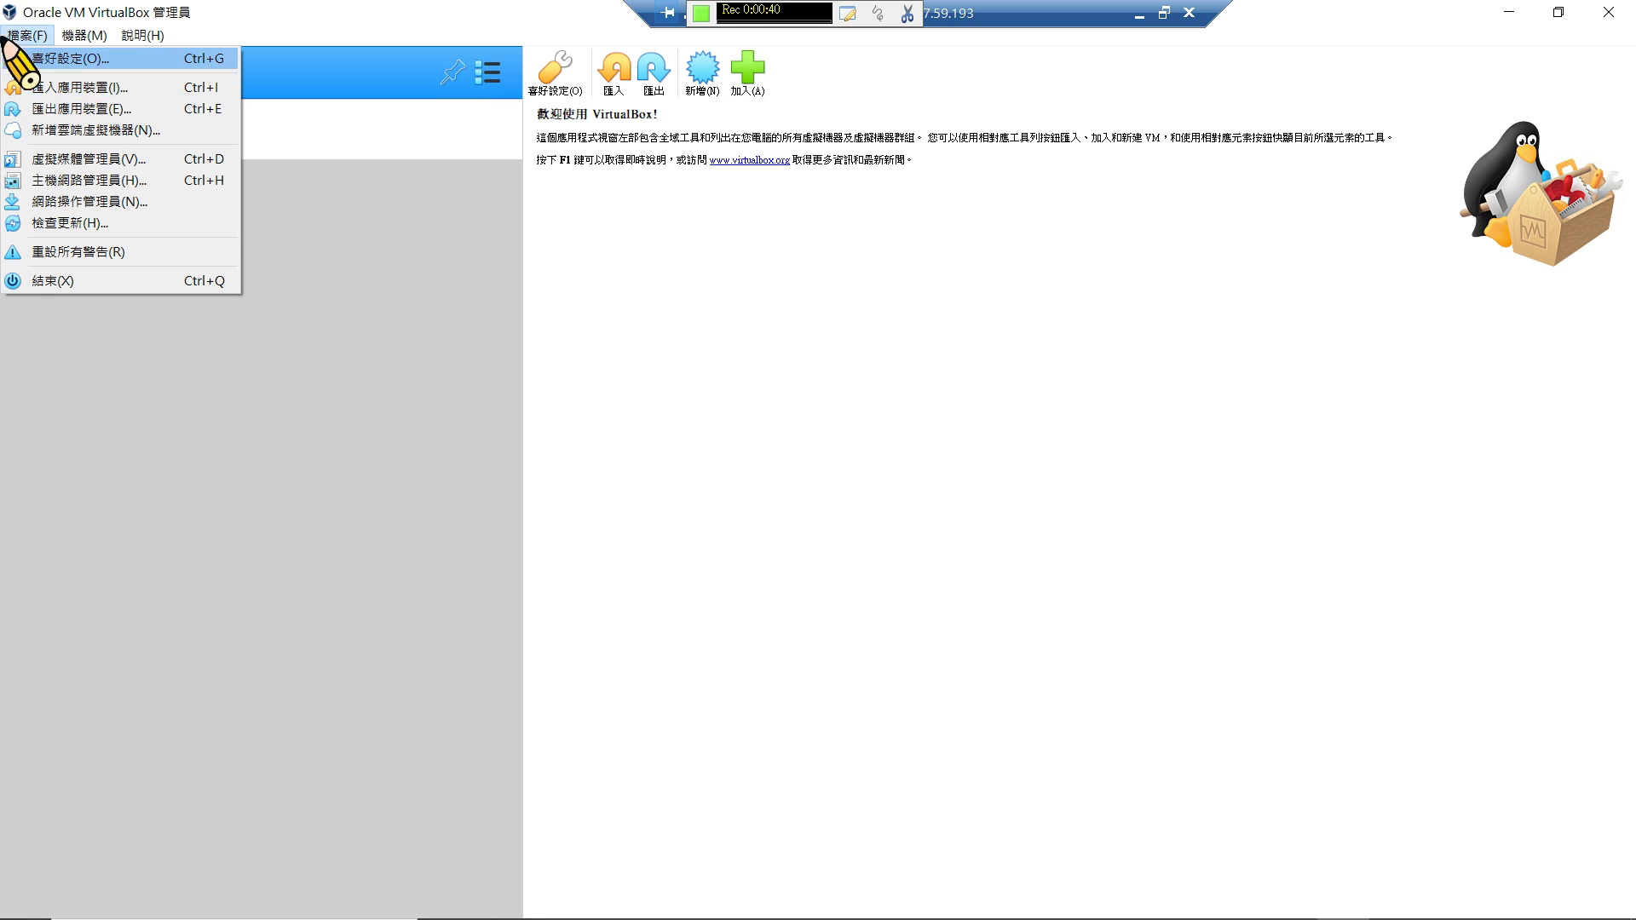
left_click(90, 179)
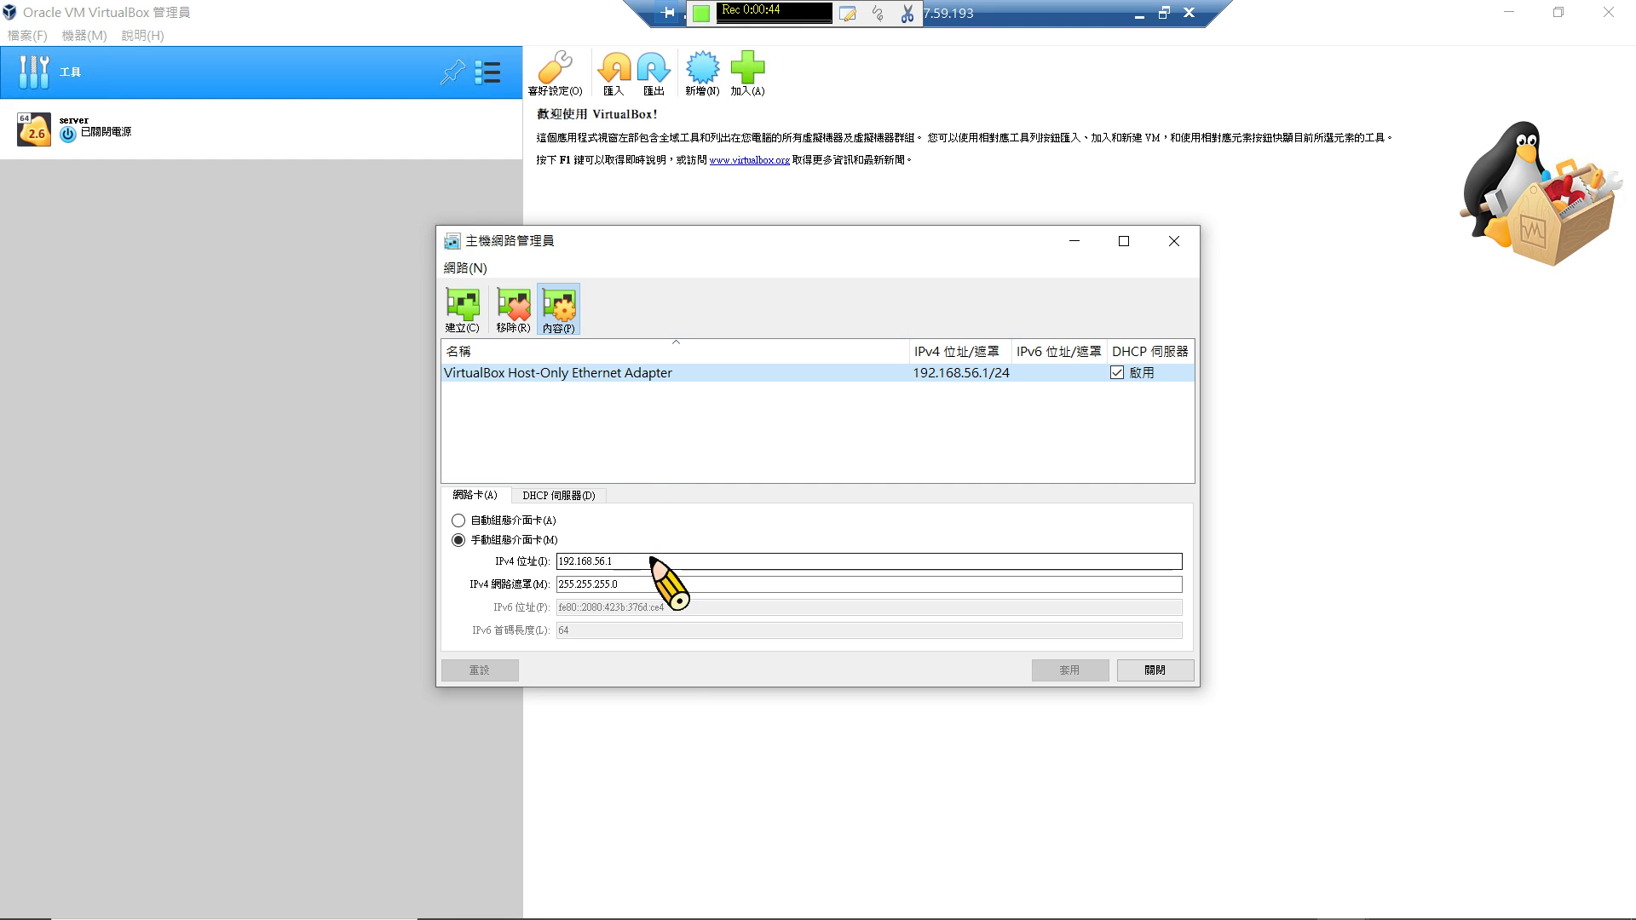
left_click(552, 494)
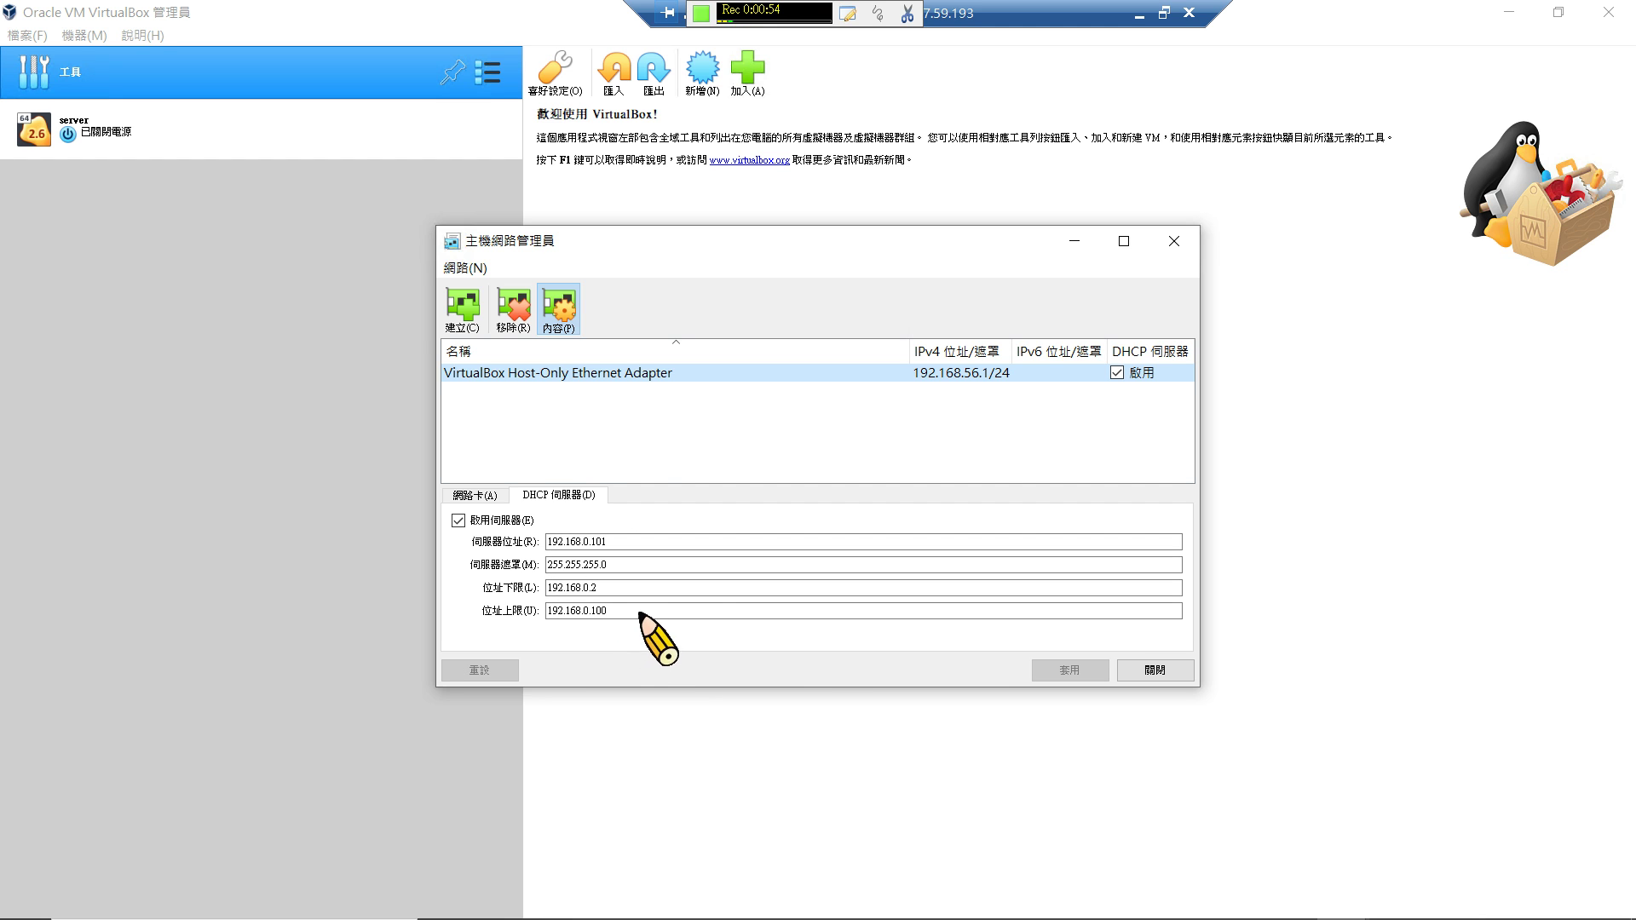
left_click(1182, 675)
left_click(340, 154)
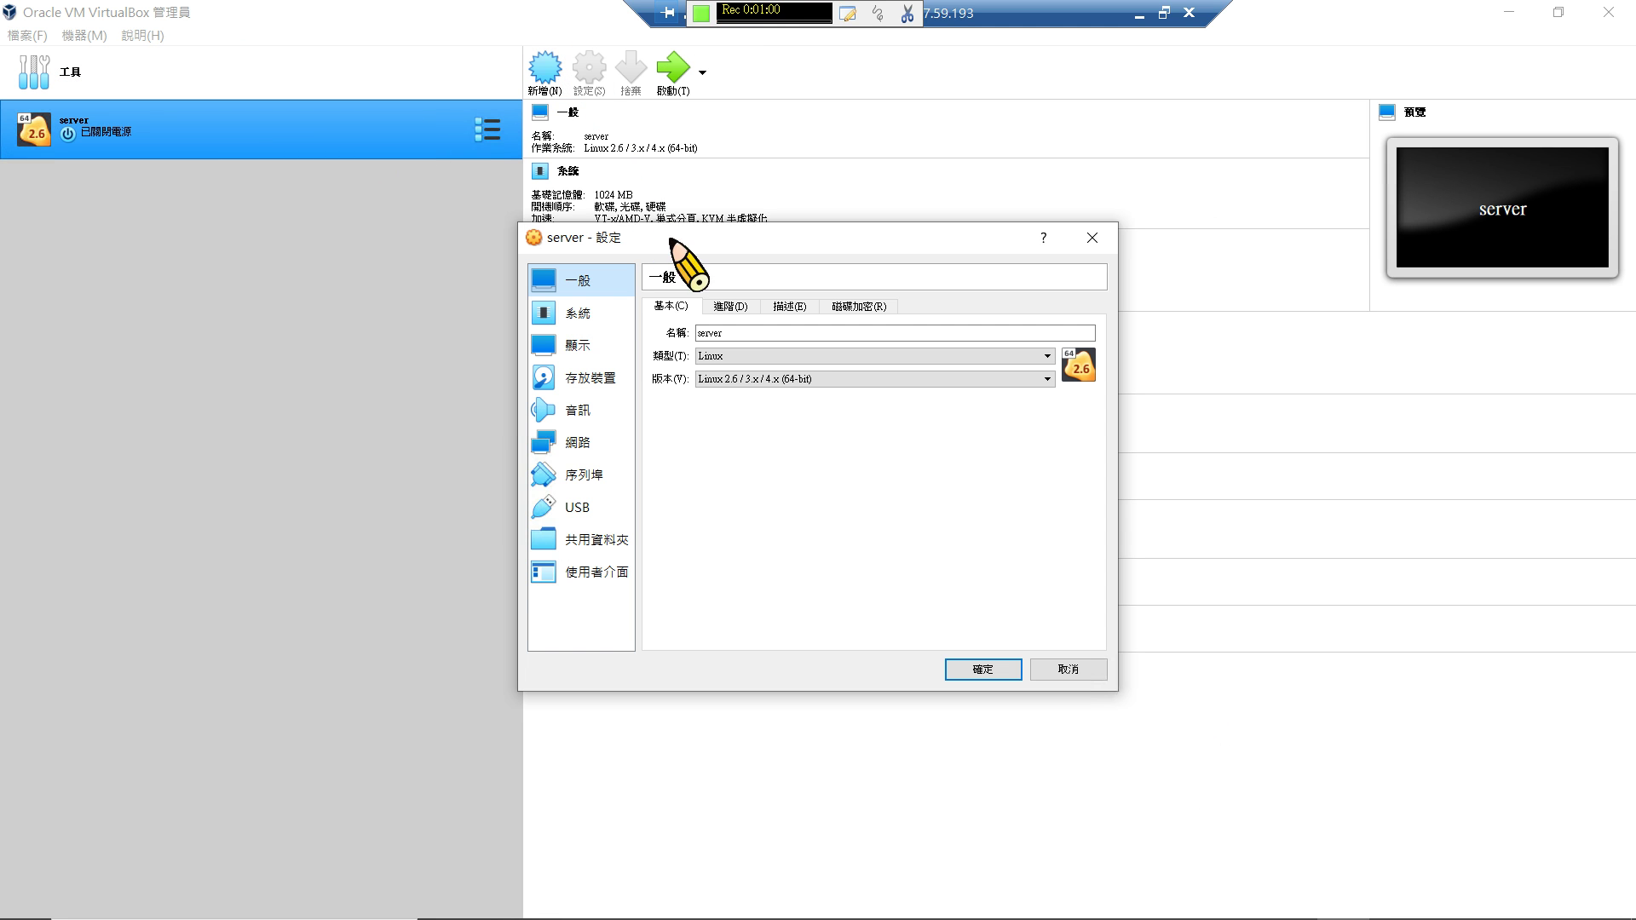
Enable network adapter 2 on the server VM attached to the host-only adapter (僅限主機介面卡).
left_click(587, 444)
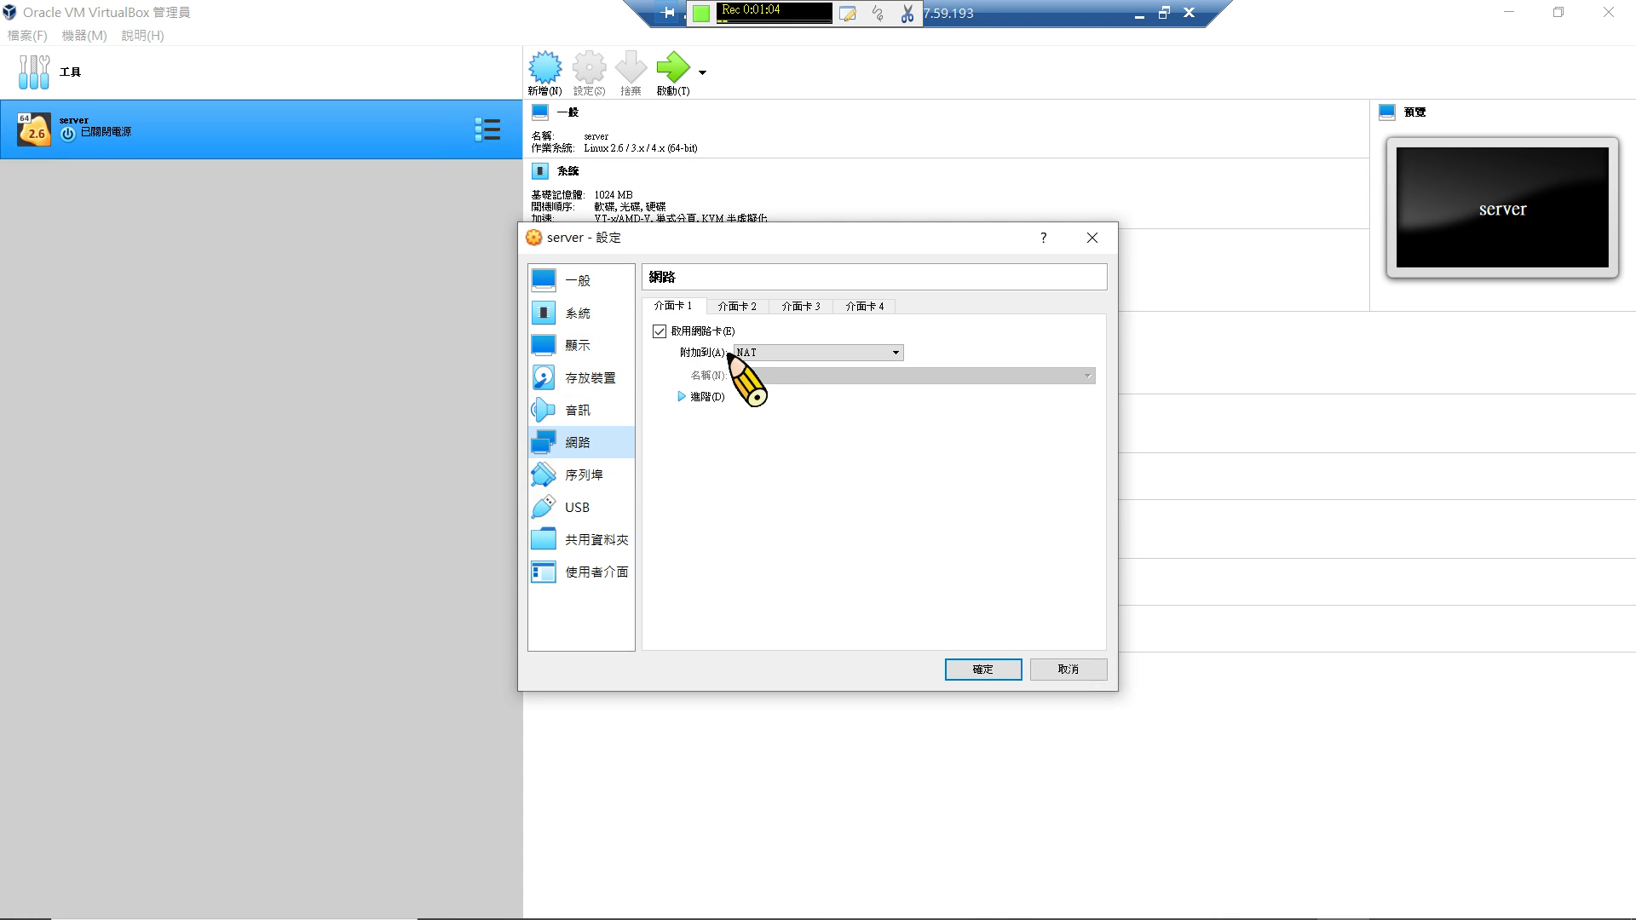
left_click(755, 304)
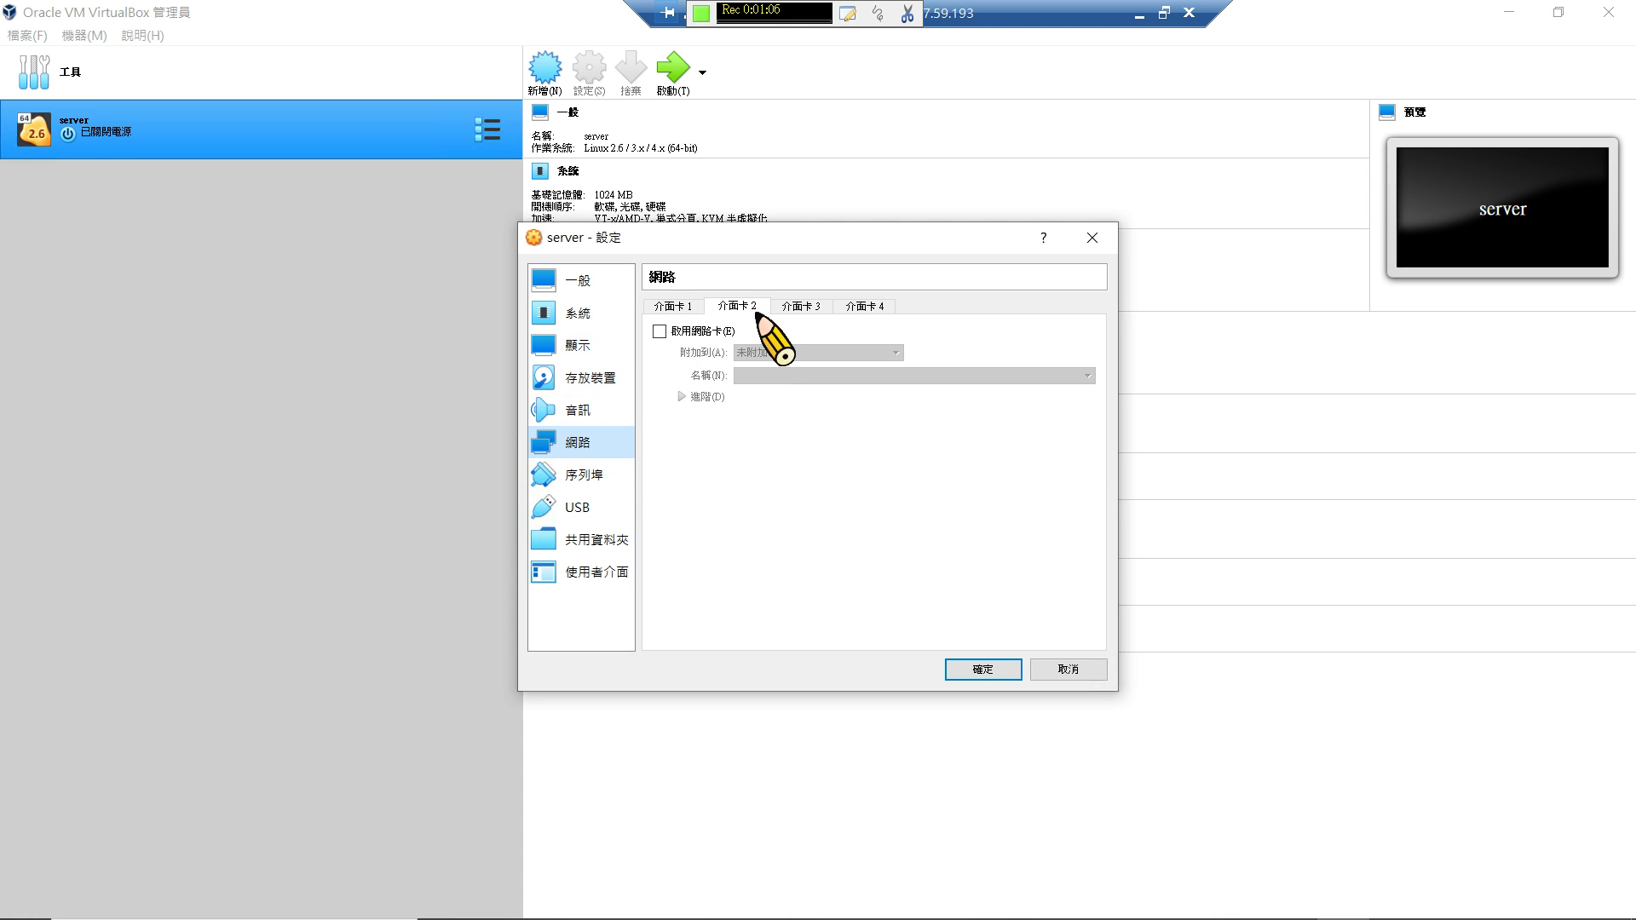
left_click(661, 331)
left_click(756, 352)
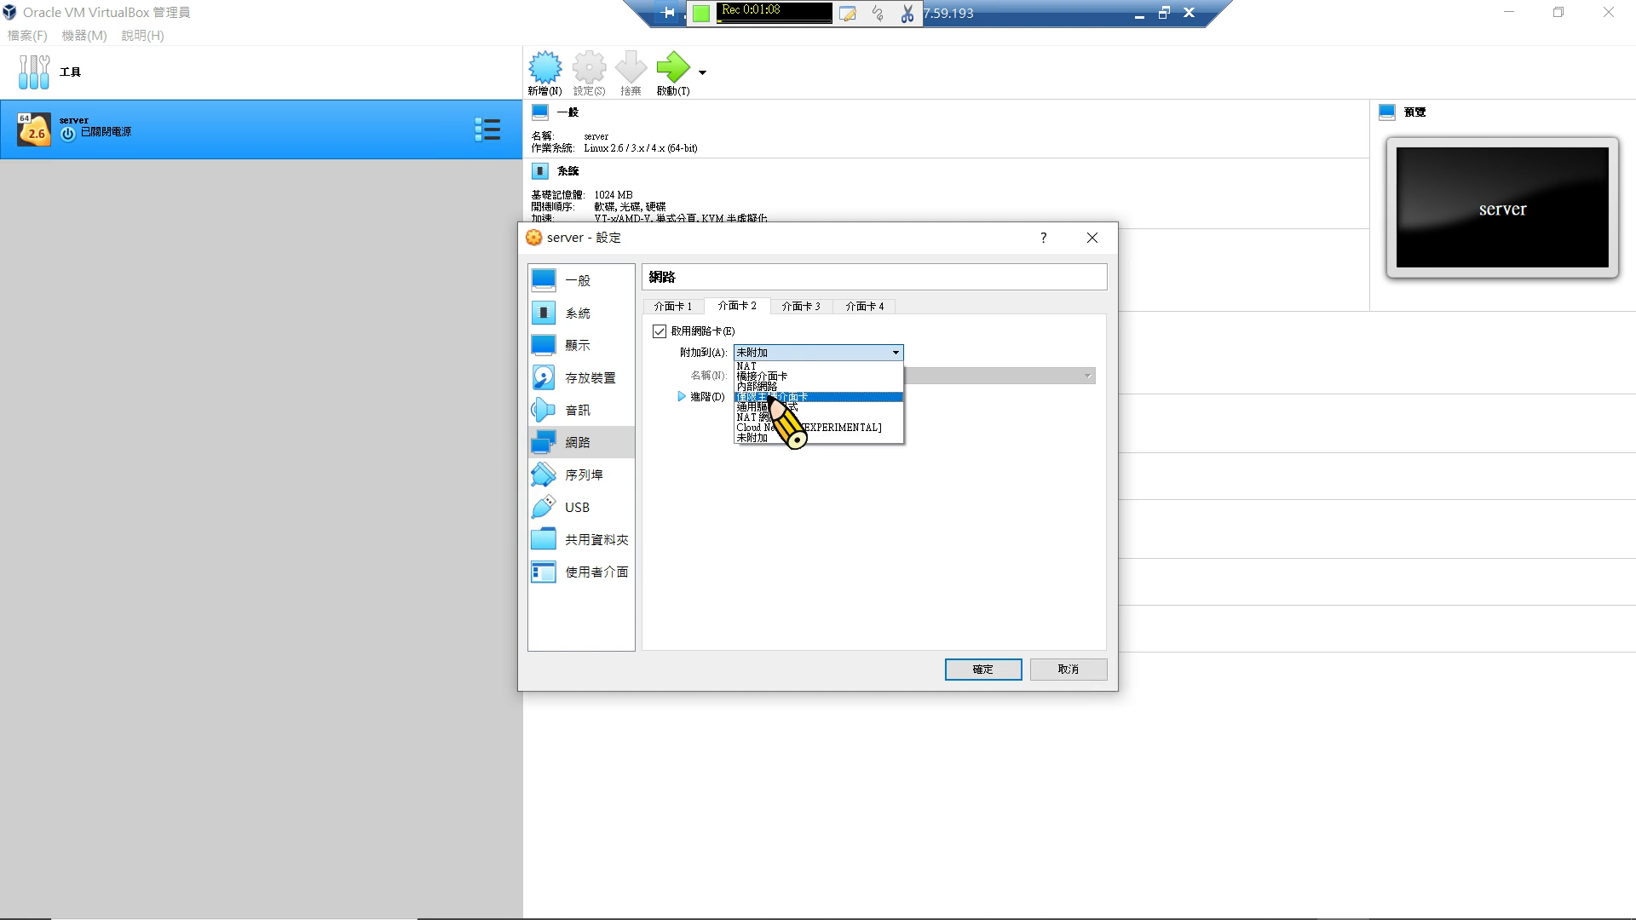
left_click(772, 397)
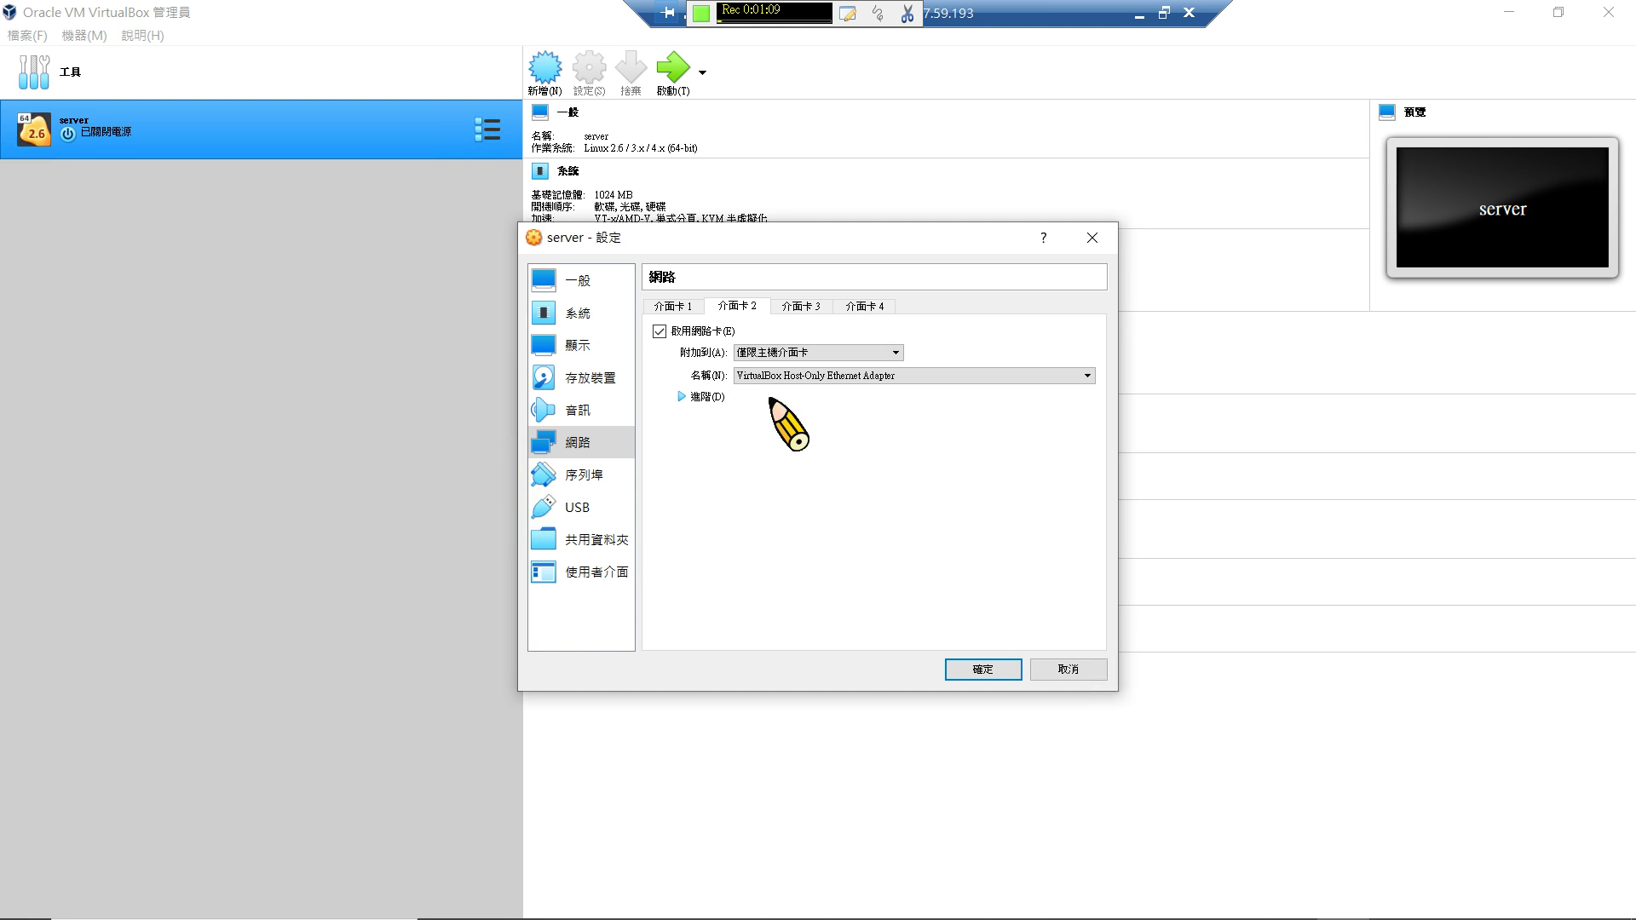
left_click(1012, 669)
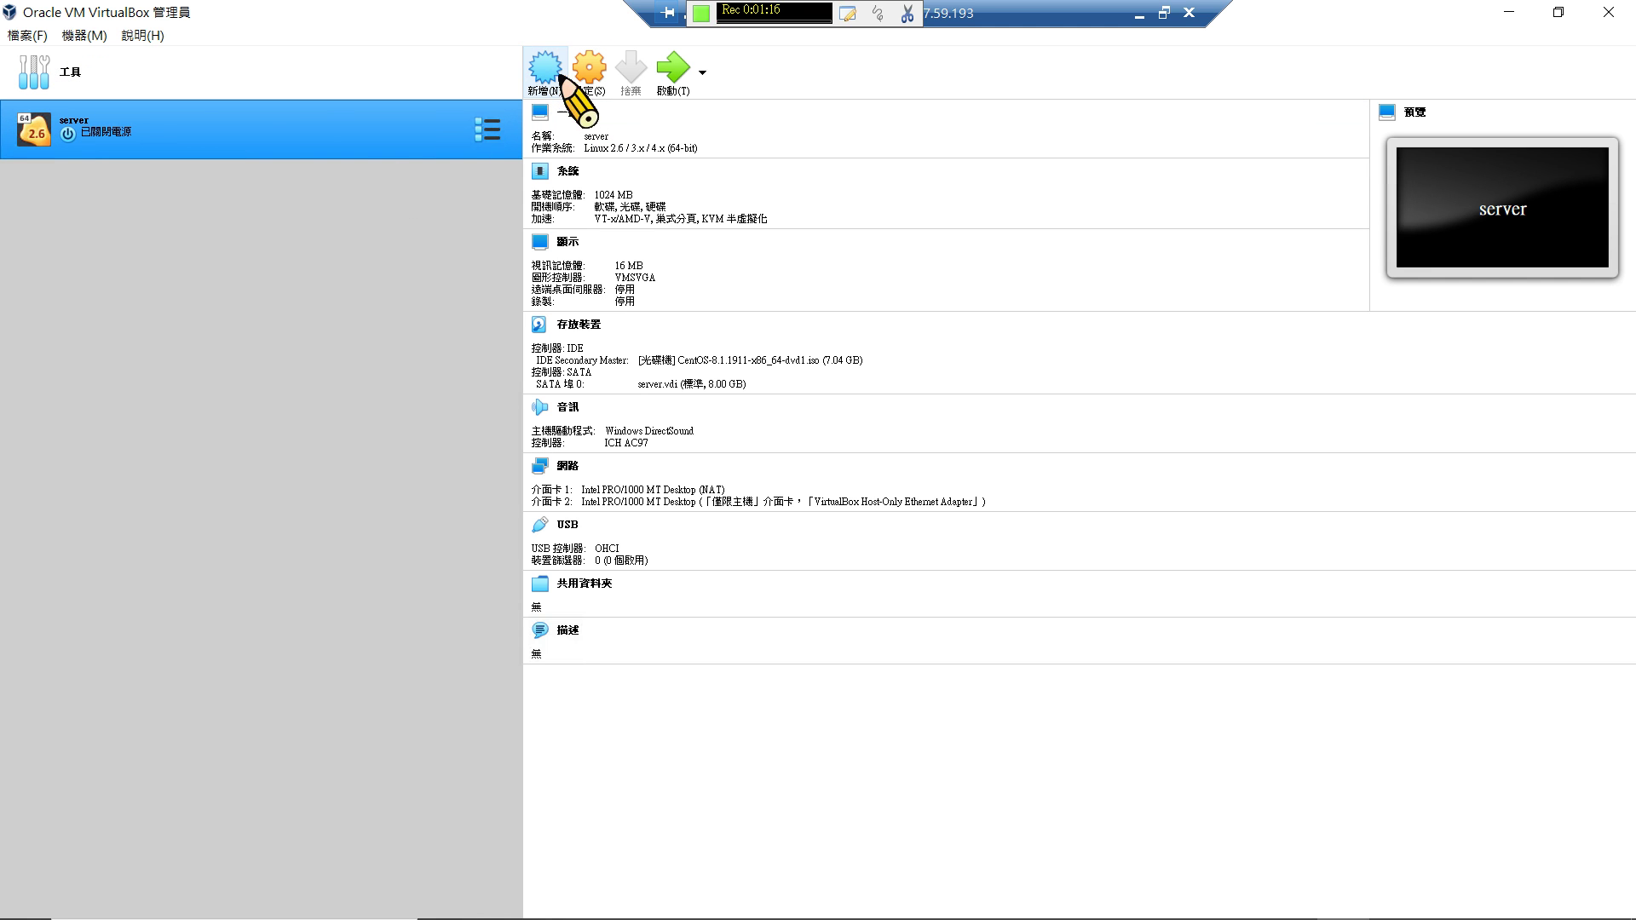
Move the hard disk above the optical drive in the server VM's boot order.
left_click(586, 77)
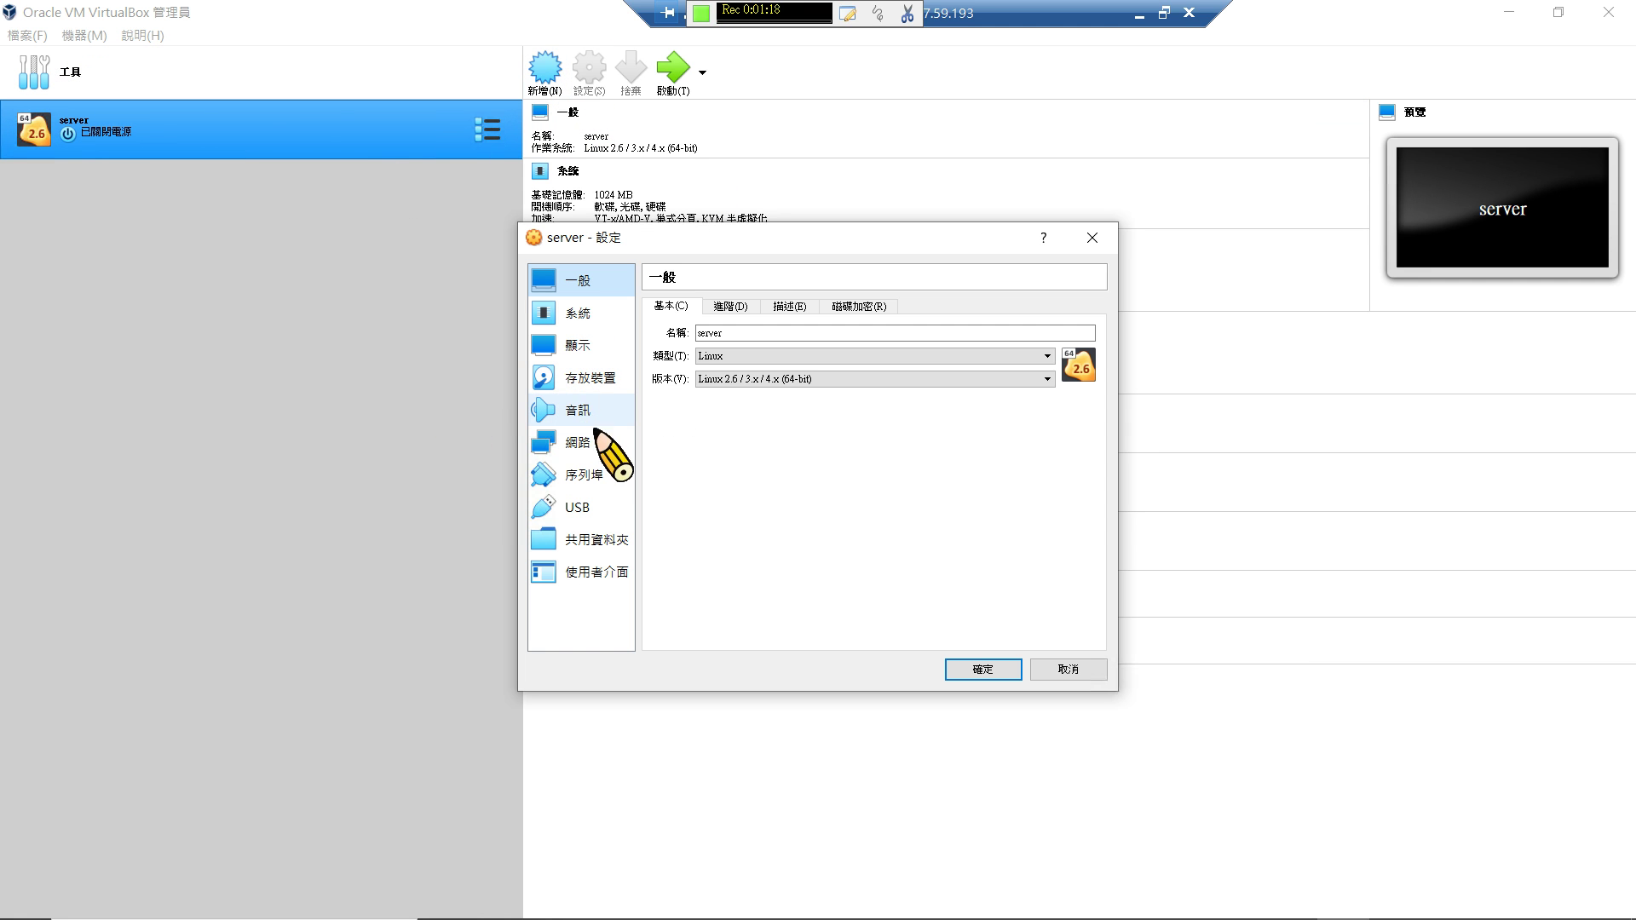
left_click(602, 316)
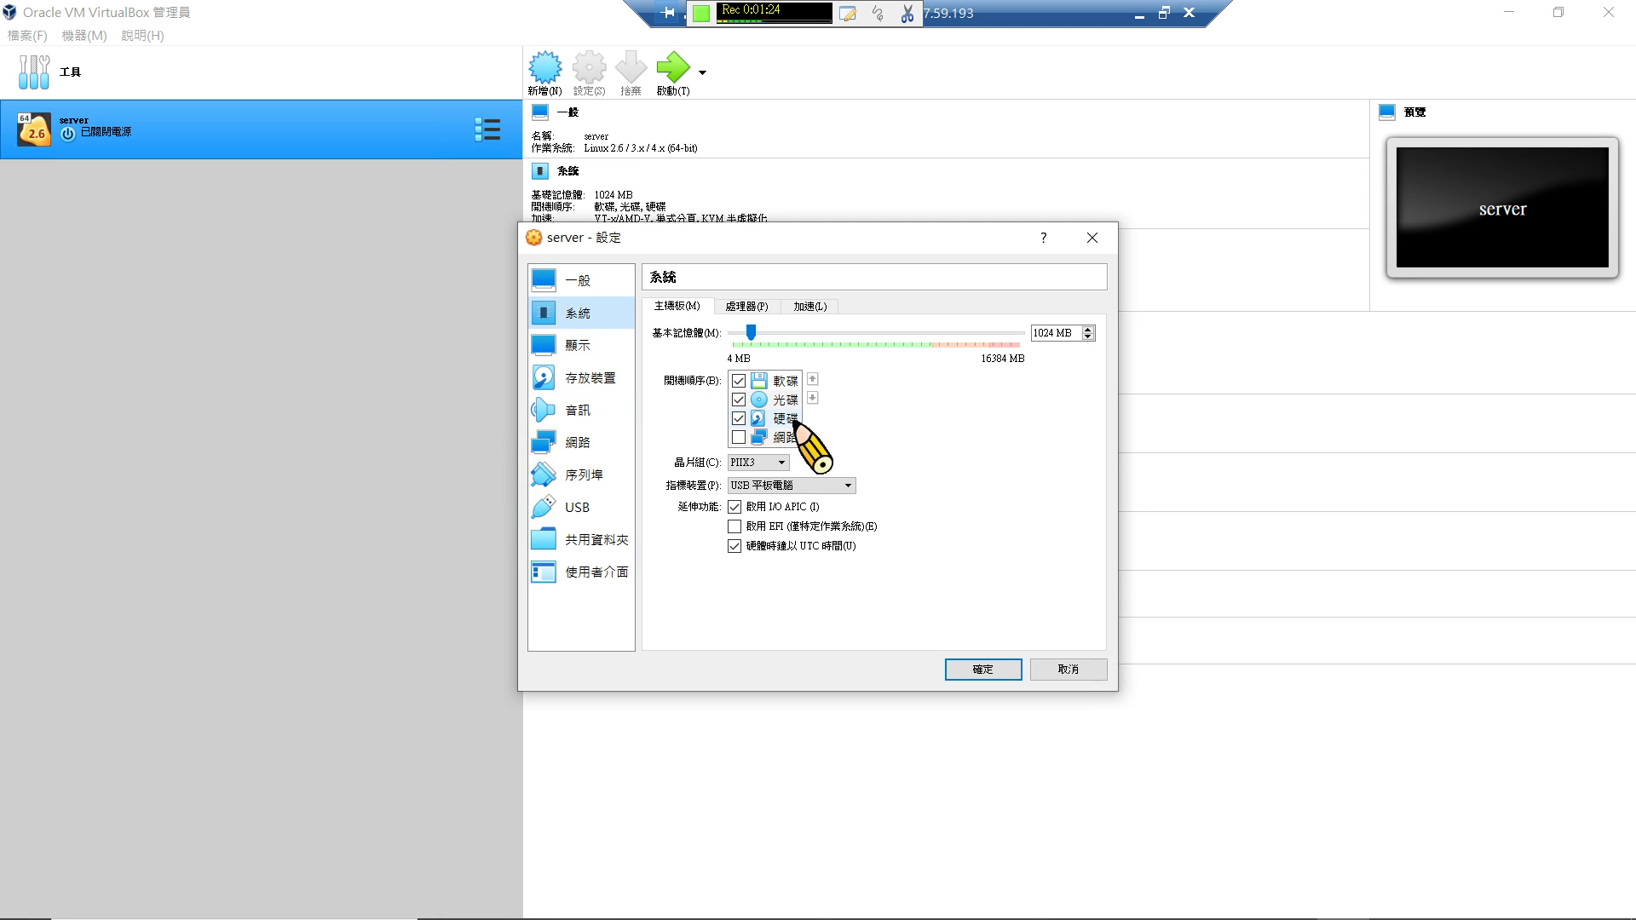
left_click(793, 404)
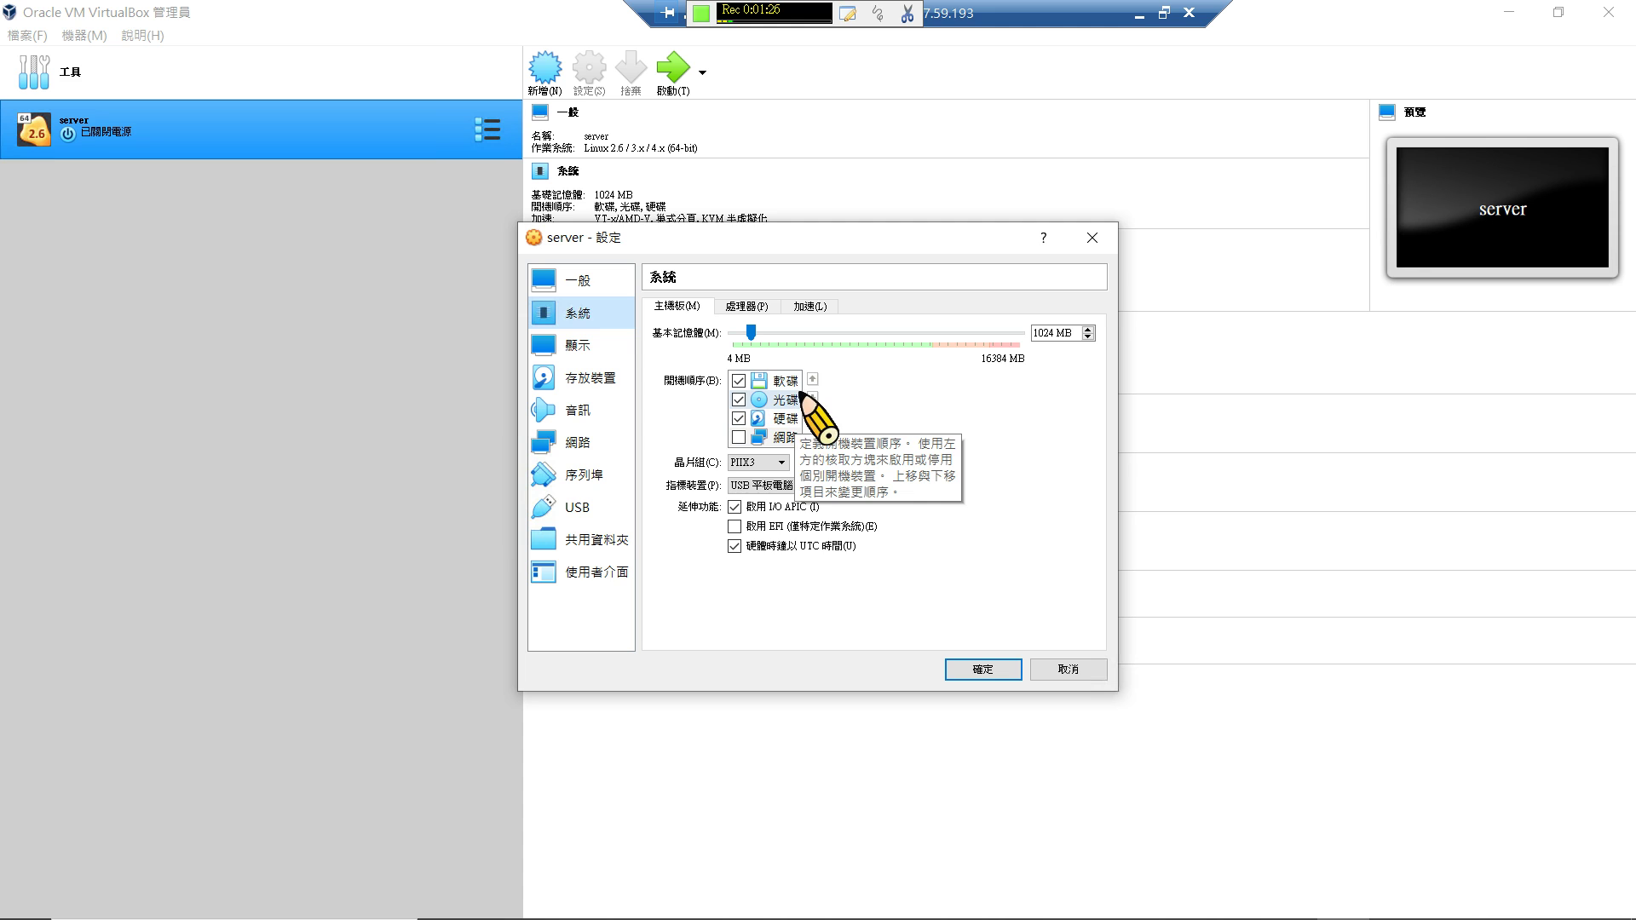
left_click(789, 418)
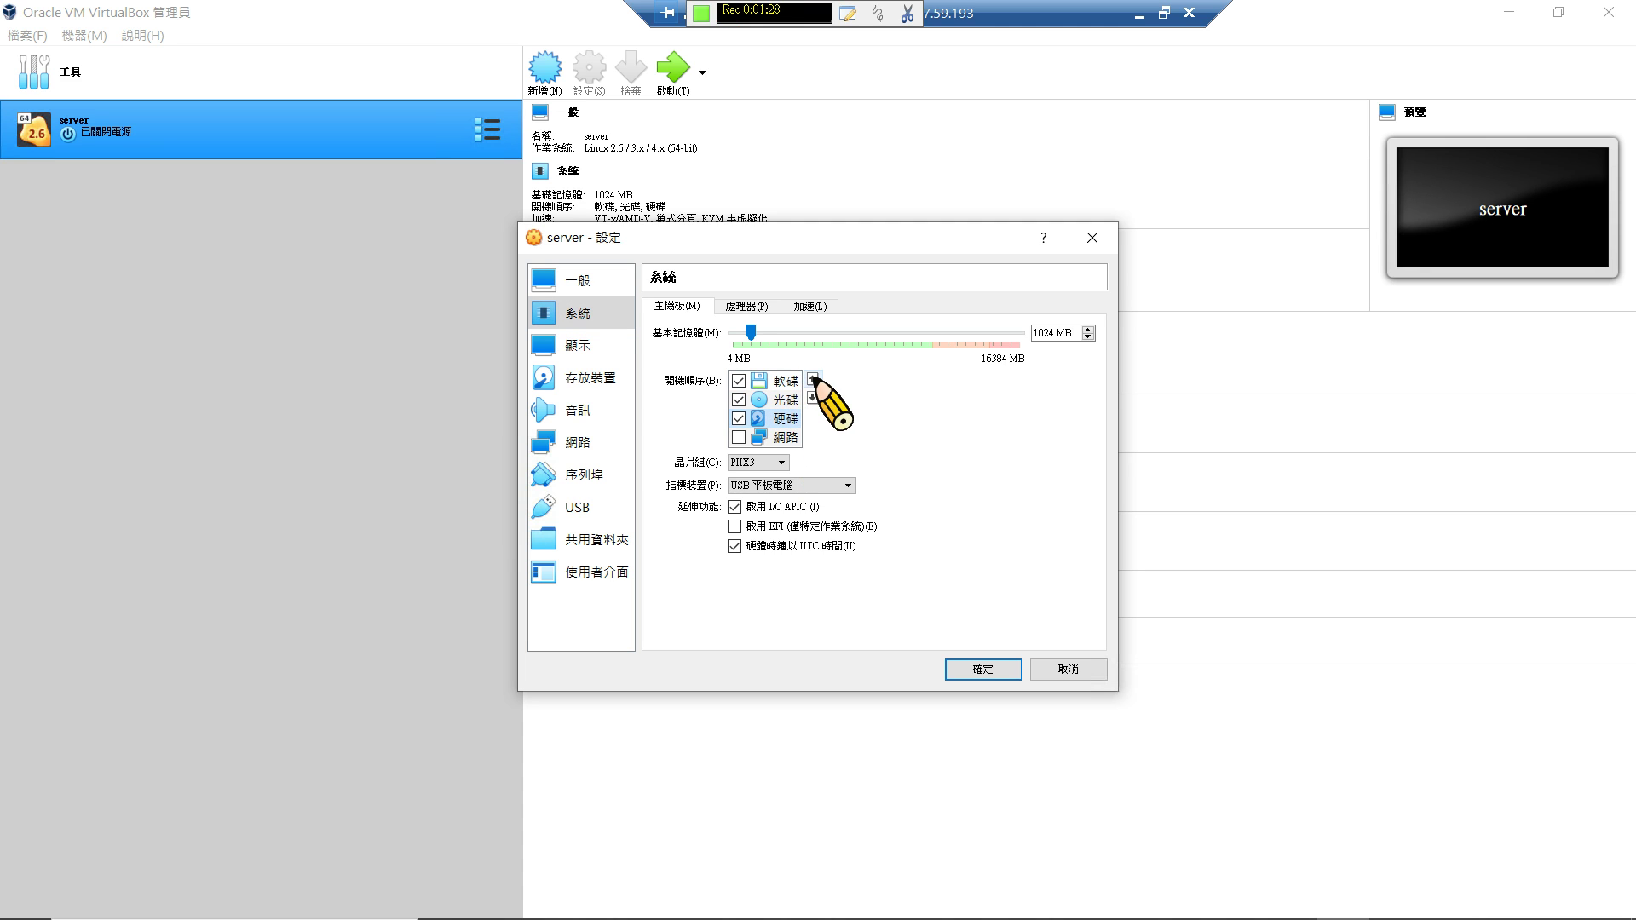
left_click(813, 377)
left_click(990, 673)
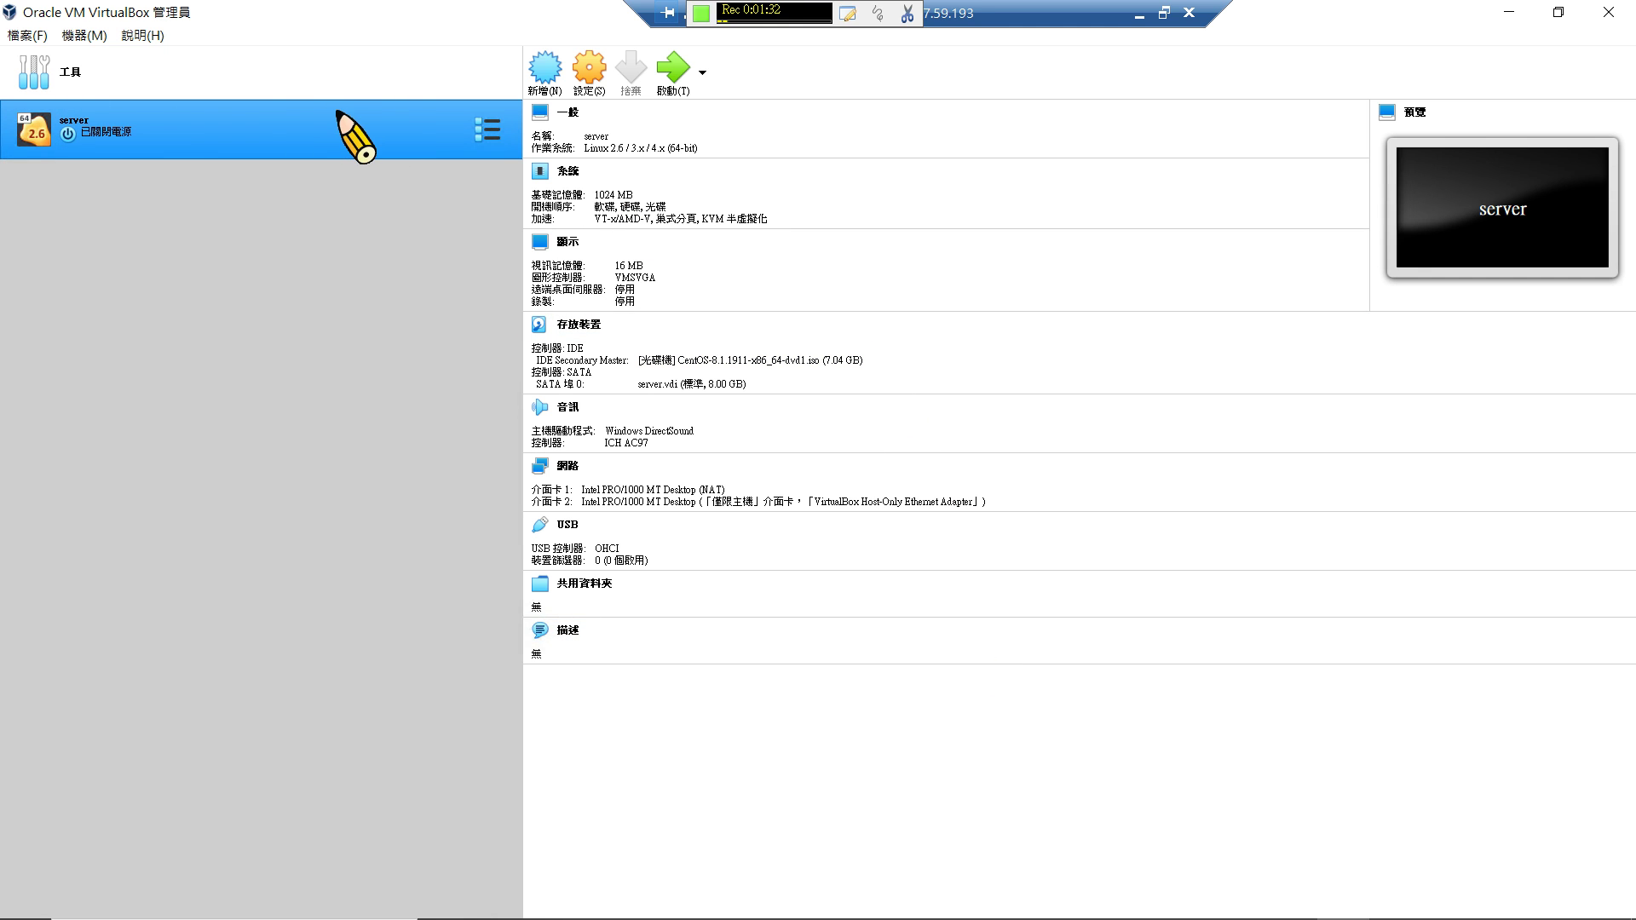
Start the server VM, boot the default CentOS GRUB entry, and dismiss both notification bars.
double_click(334, 150)
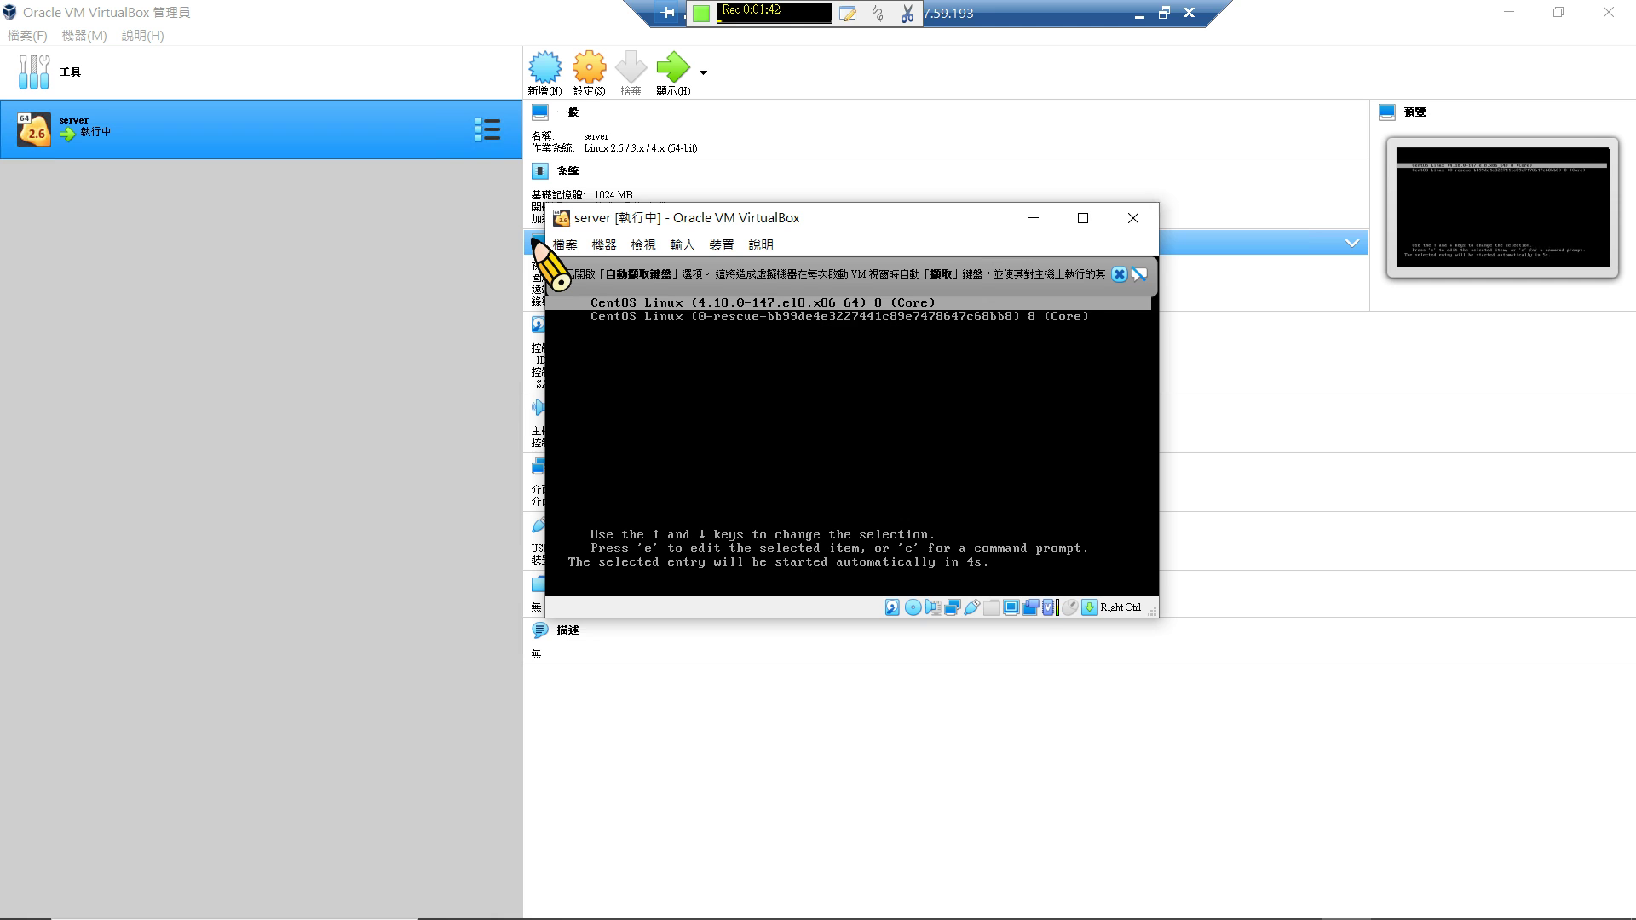
key("Return")
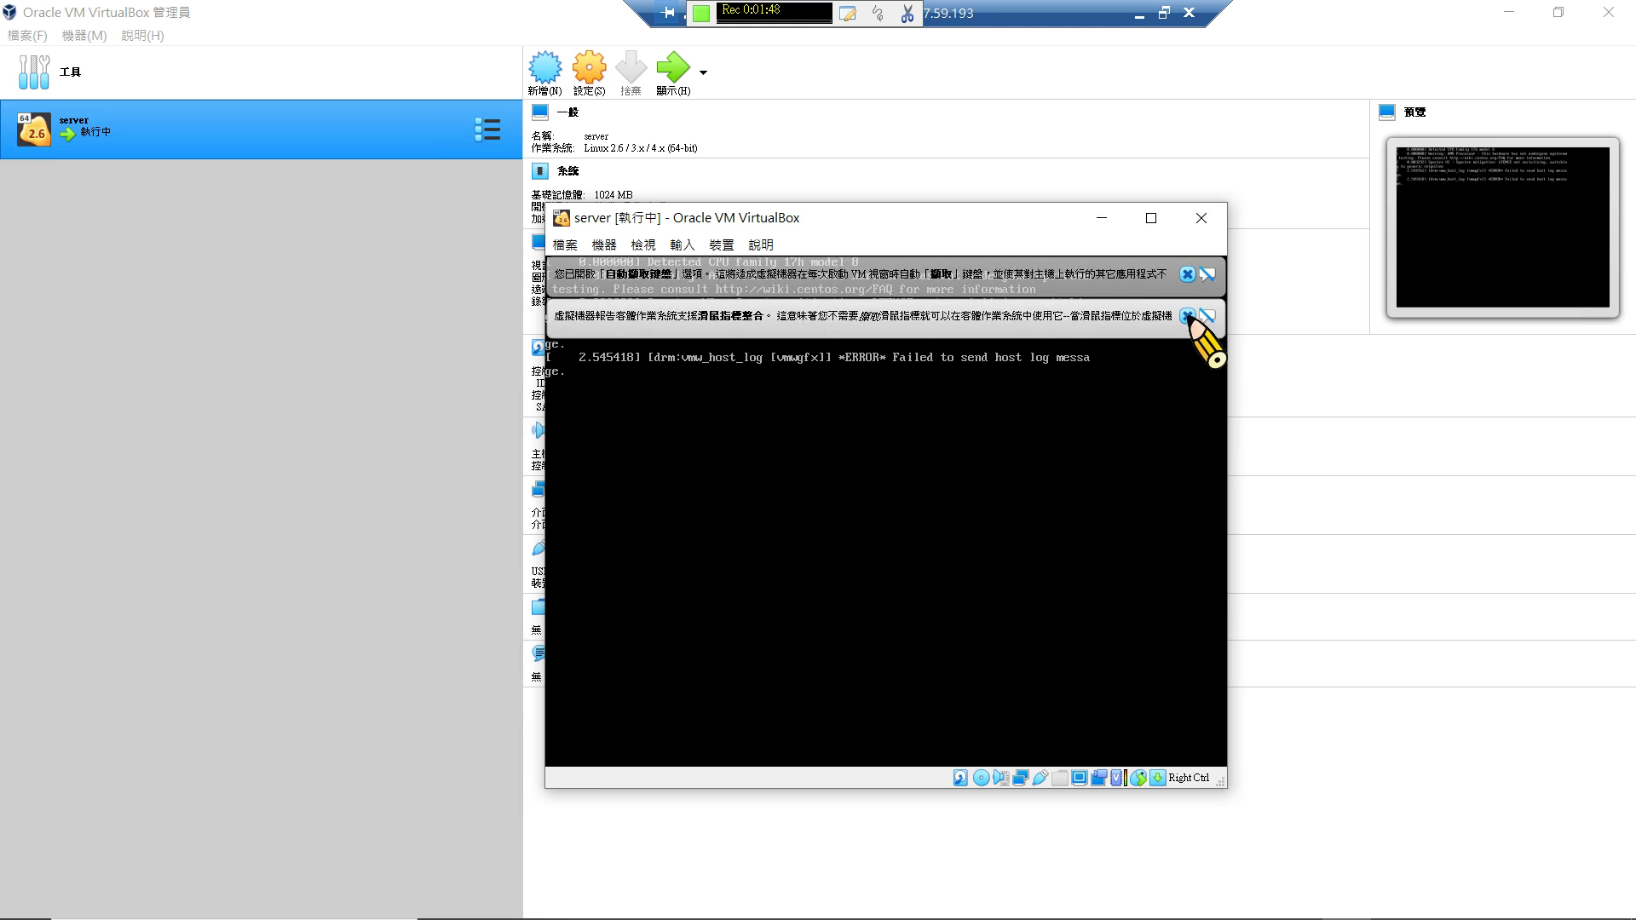
left_click(1187, 316)
left_click(1186, 274)
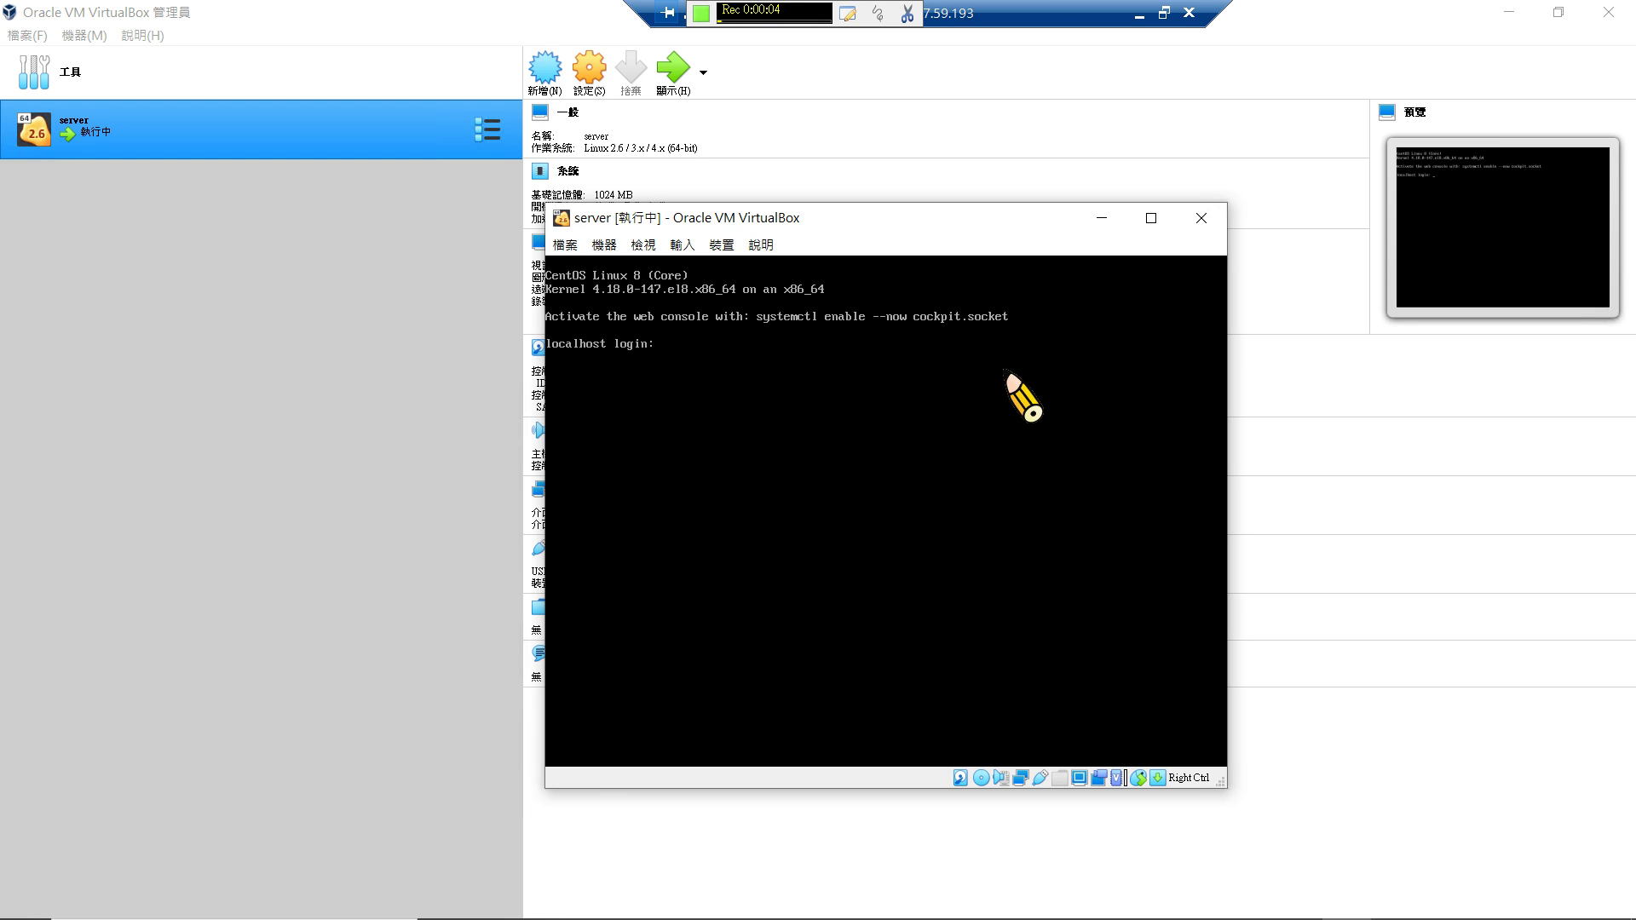
Log in as root and run ifconfig, showing enp0s3, enp0s8 and lo.
type("root")
key("Return")
key("Return")
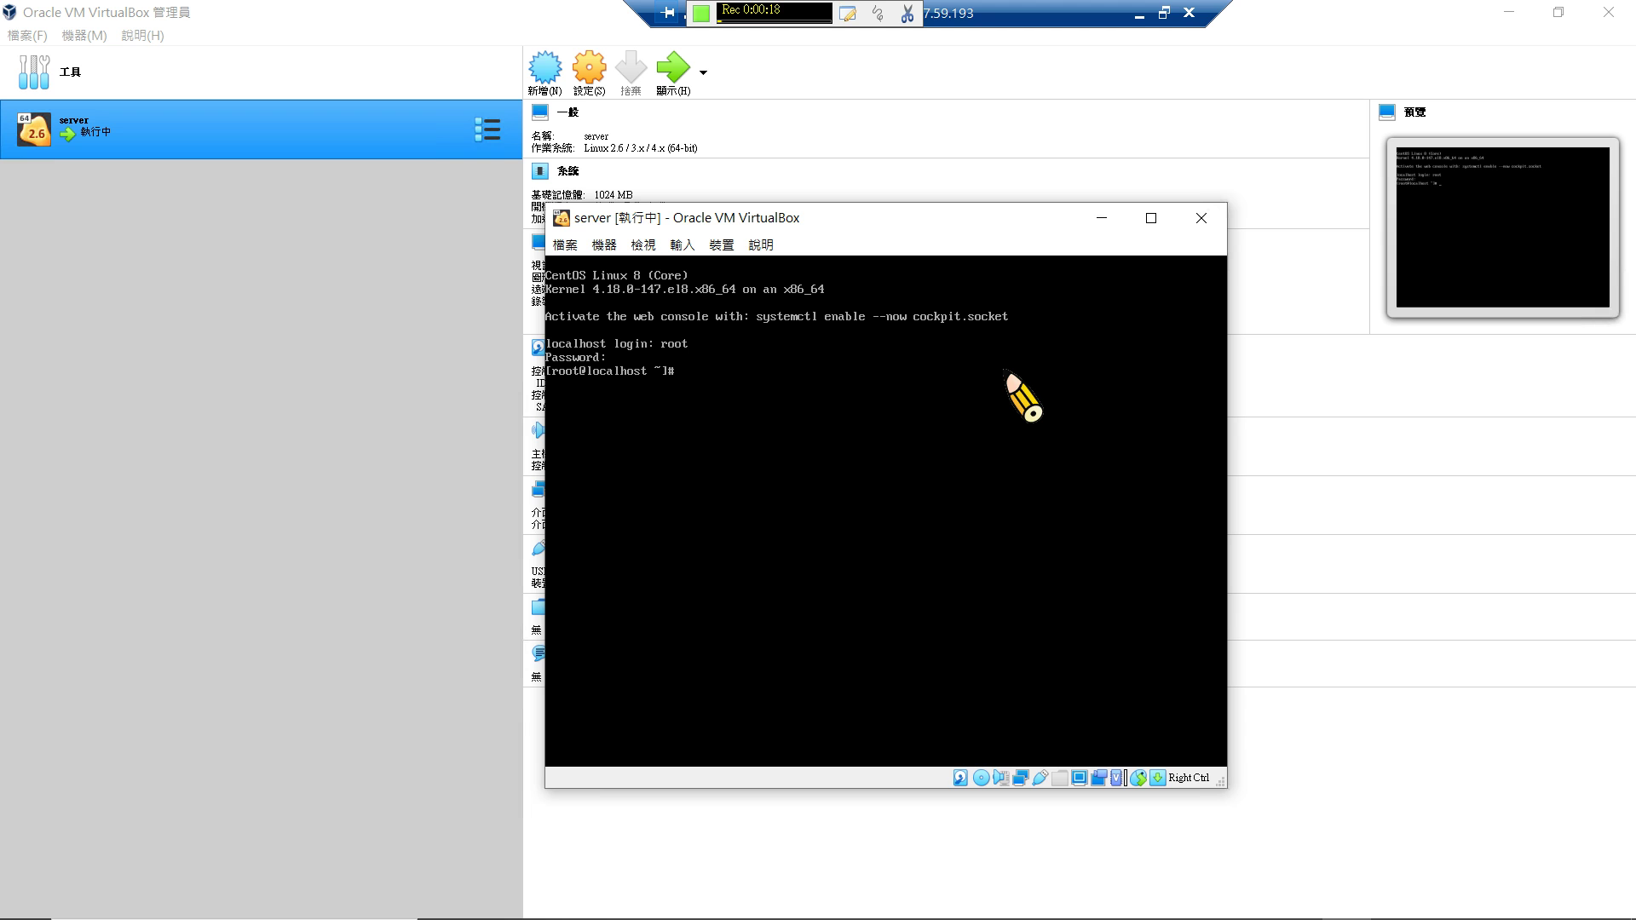
type("ifconfig")
key("Return")
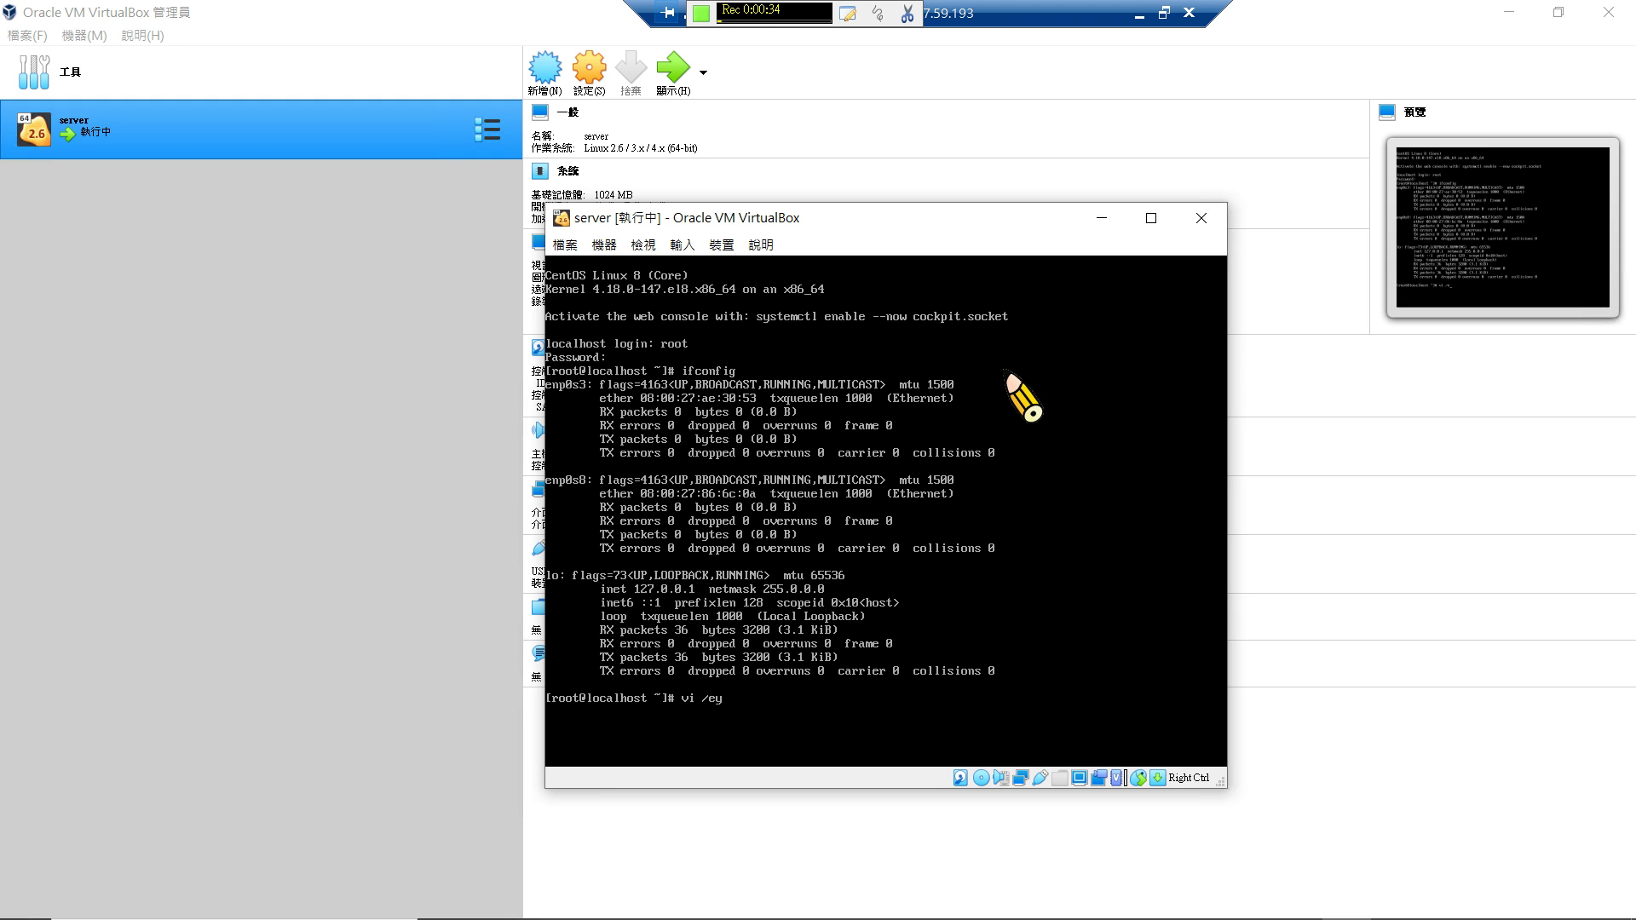
key("BackSpace")
Open /etc/sysconfig/network-scripts/ifcfg-enp0s3 in vi using Tab completion.
type("on")
key("Tab")
key("Tab")
key("Tab")
key("Tab")
key("Tab")
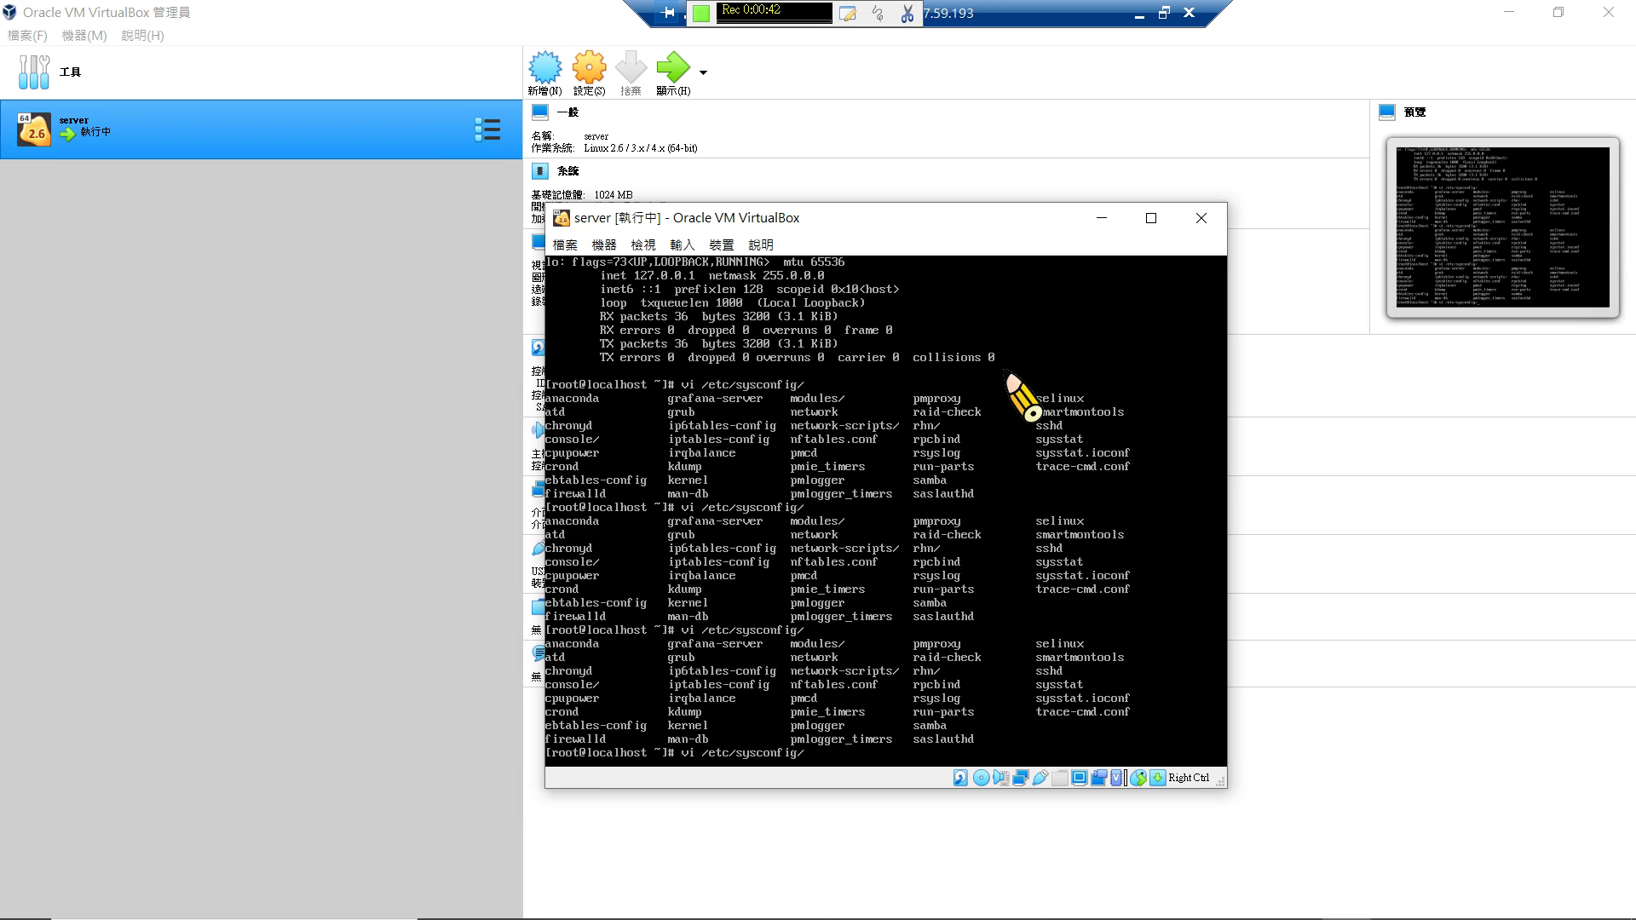
type("net")
key("Tab")
type("-")
key("Tab")
type("ifcfg-e")
key("Tab")
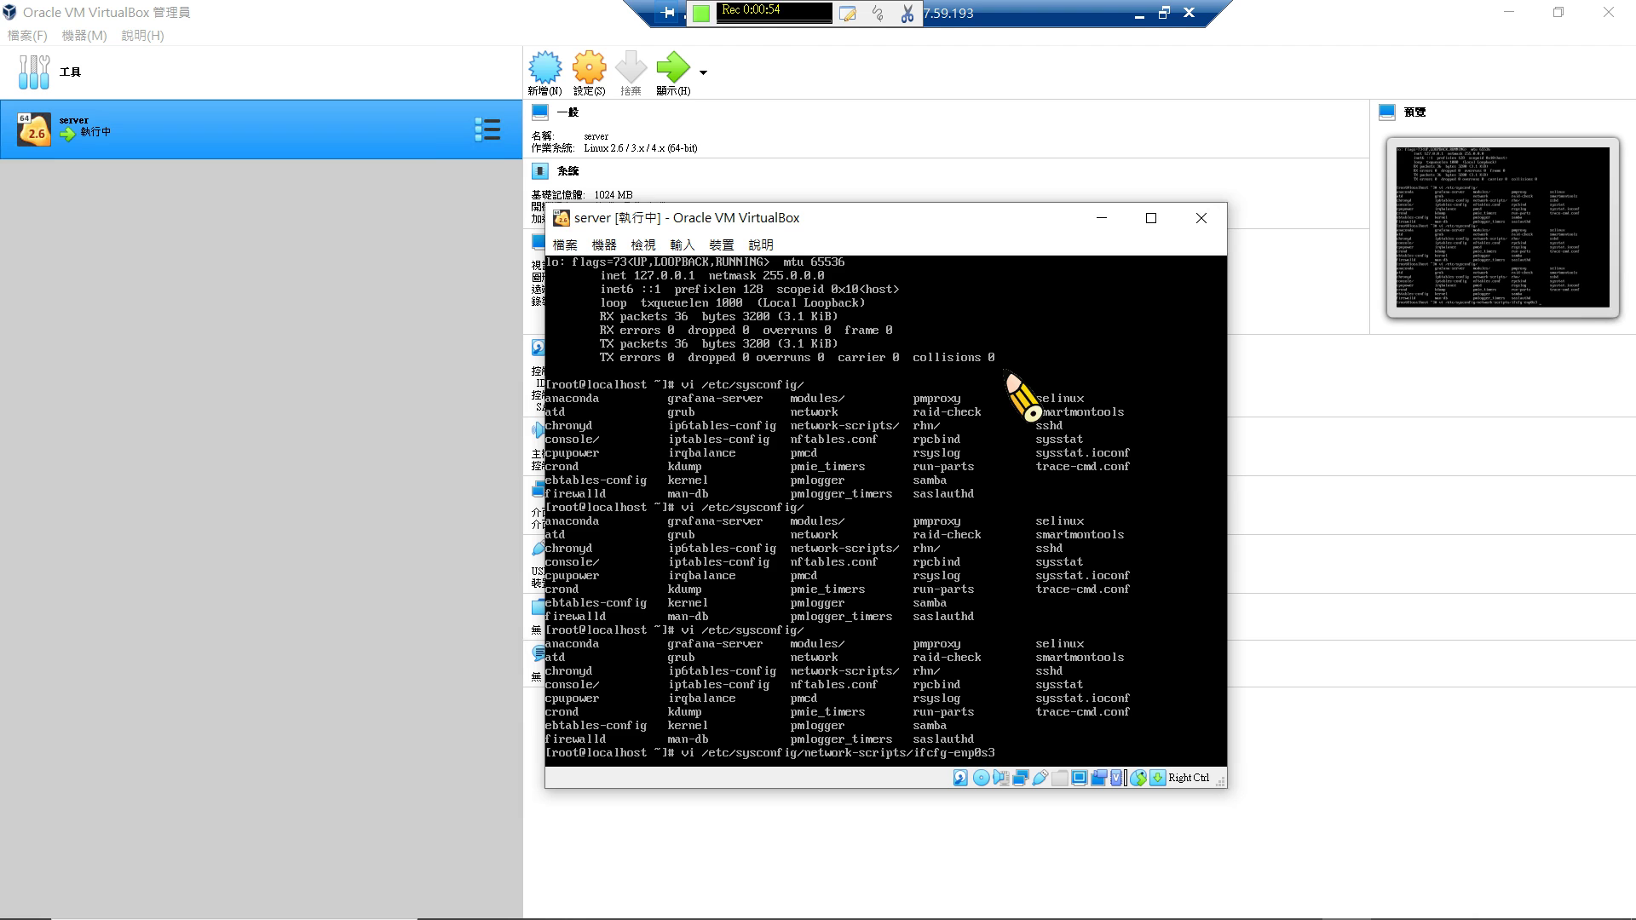
key("Return")
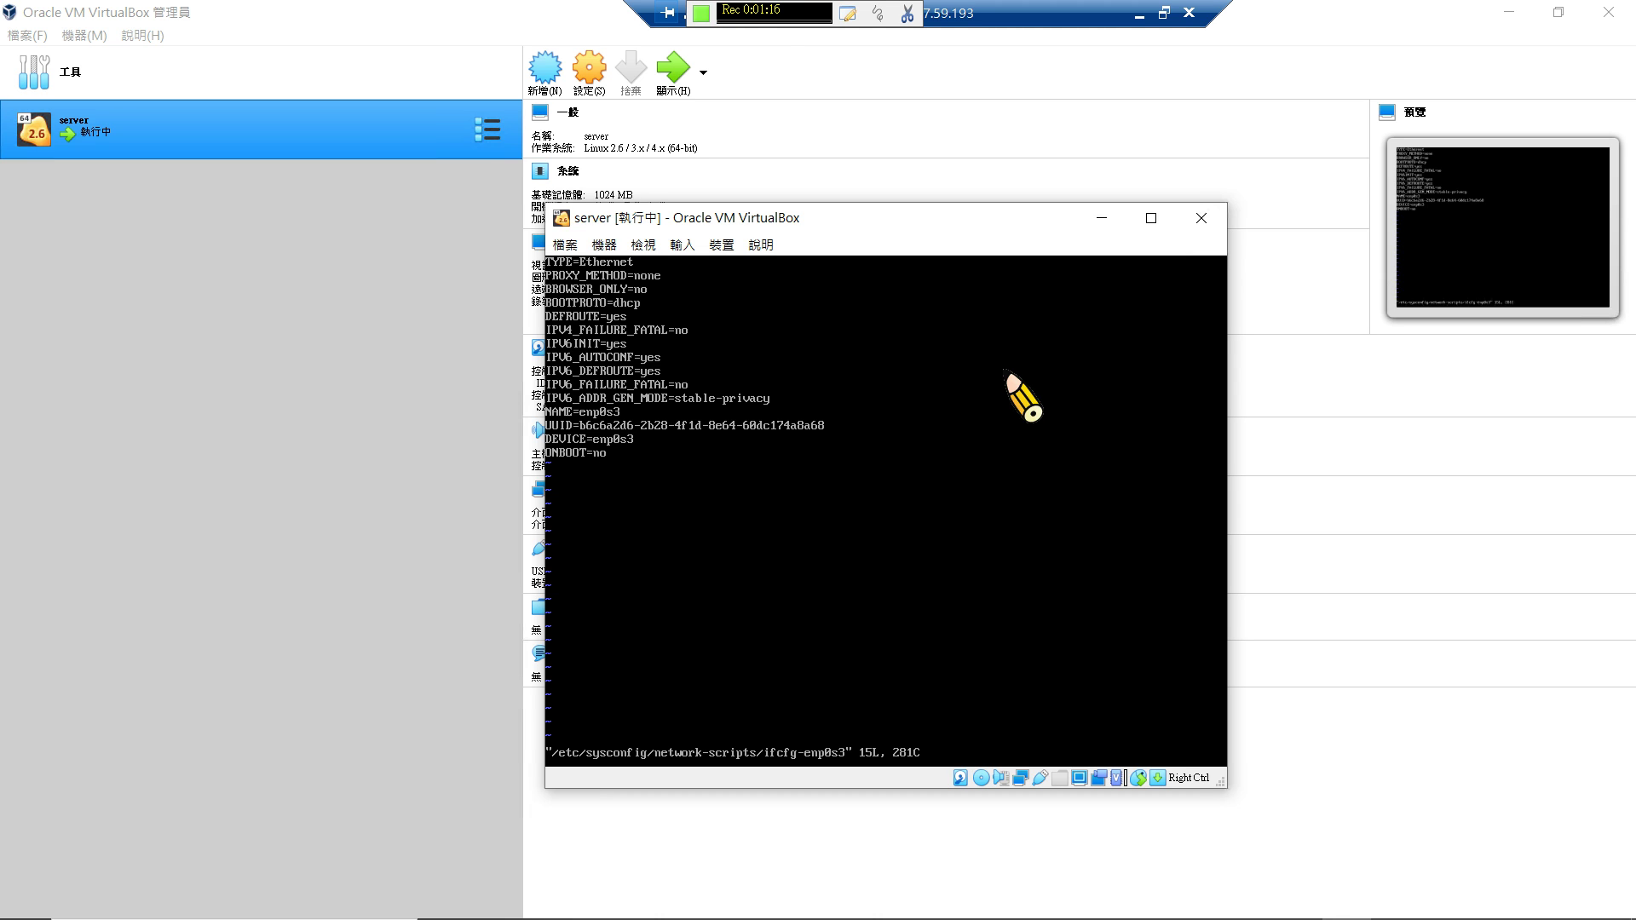
Change ONBOOT=no to ONBOOT=yes in ifcfg-enp0s3 and save with :wq.
key("i")
key("BackSpace")
key("BackSpace")
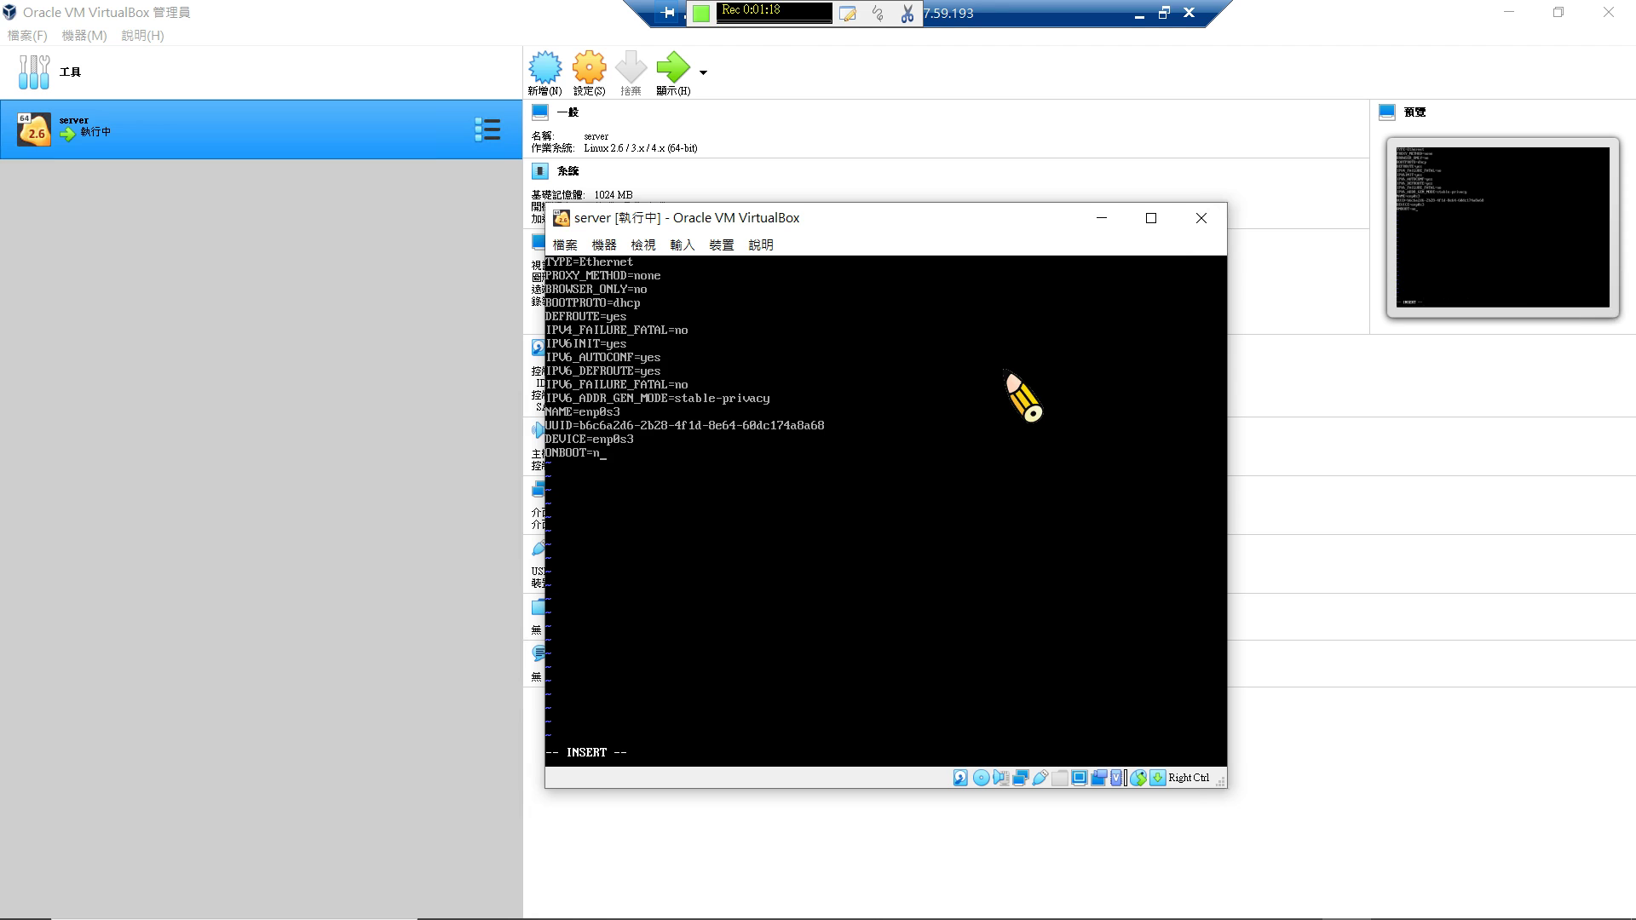
type("yes")
key("Insert")
key("Escape")
key("Return")
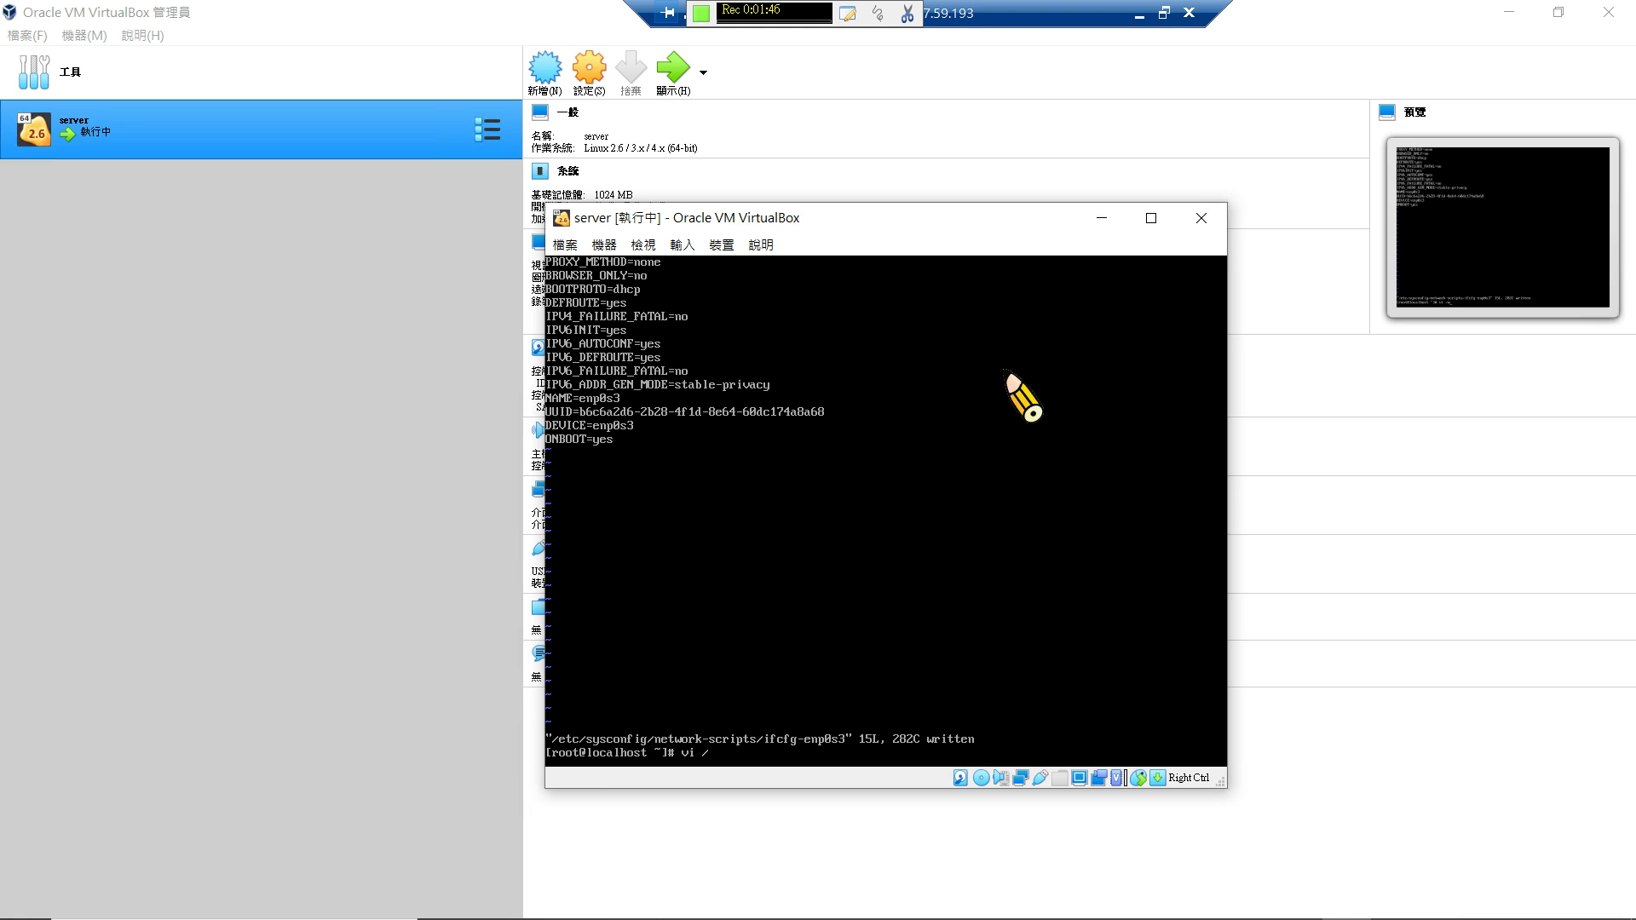
Open a new /etc/sysconfig/network-scripts/ifcfg-enp0s8 file in vi for the static 192.168.0.101 config.
type("eyc")
key("BackSpace")
key("BackSpace")
type("tc")
type("/sysco")
type("nfig")
type("/netw")
type("ork")
type("-sx")
key("BackSpace")
type("c")
key("Tab")
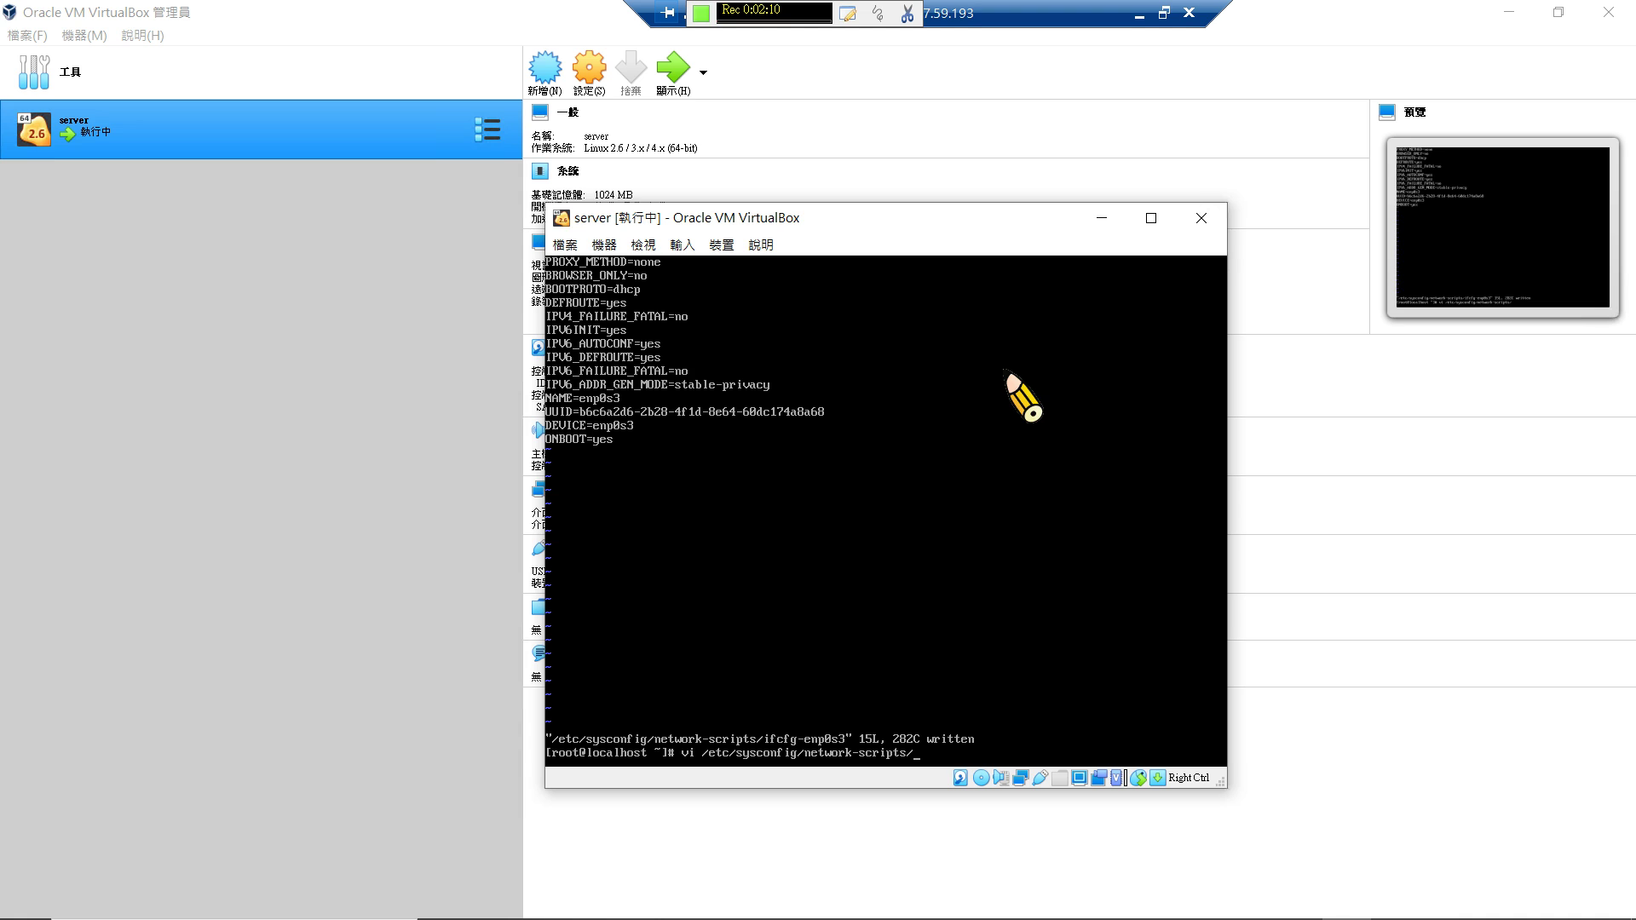
type("ifcfg-e")
key("Tab")
key("BackSpace")
type("8")
key("Return")
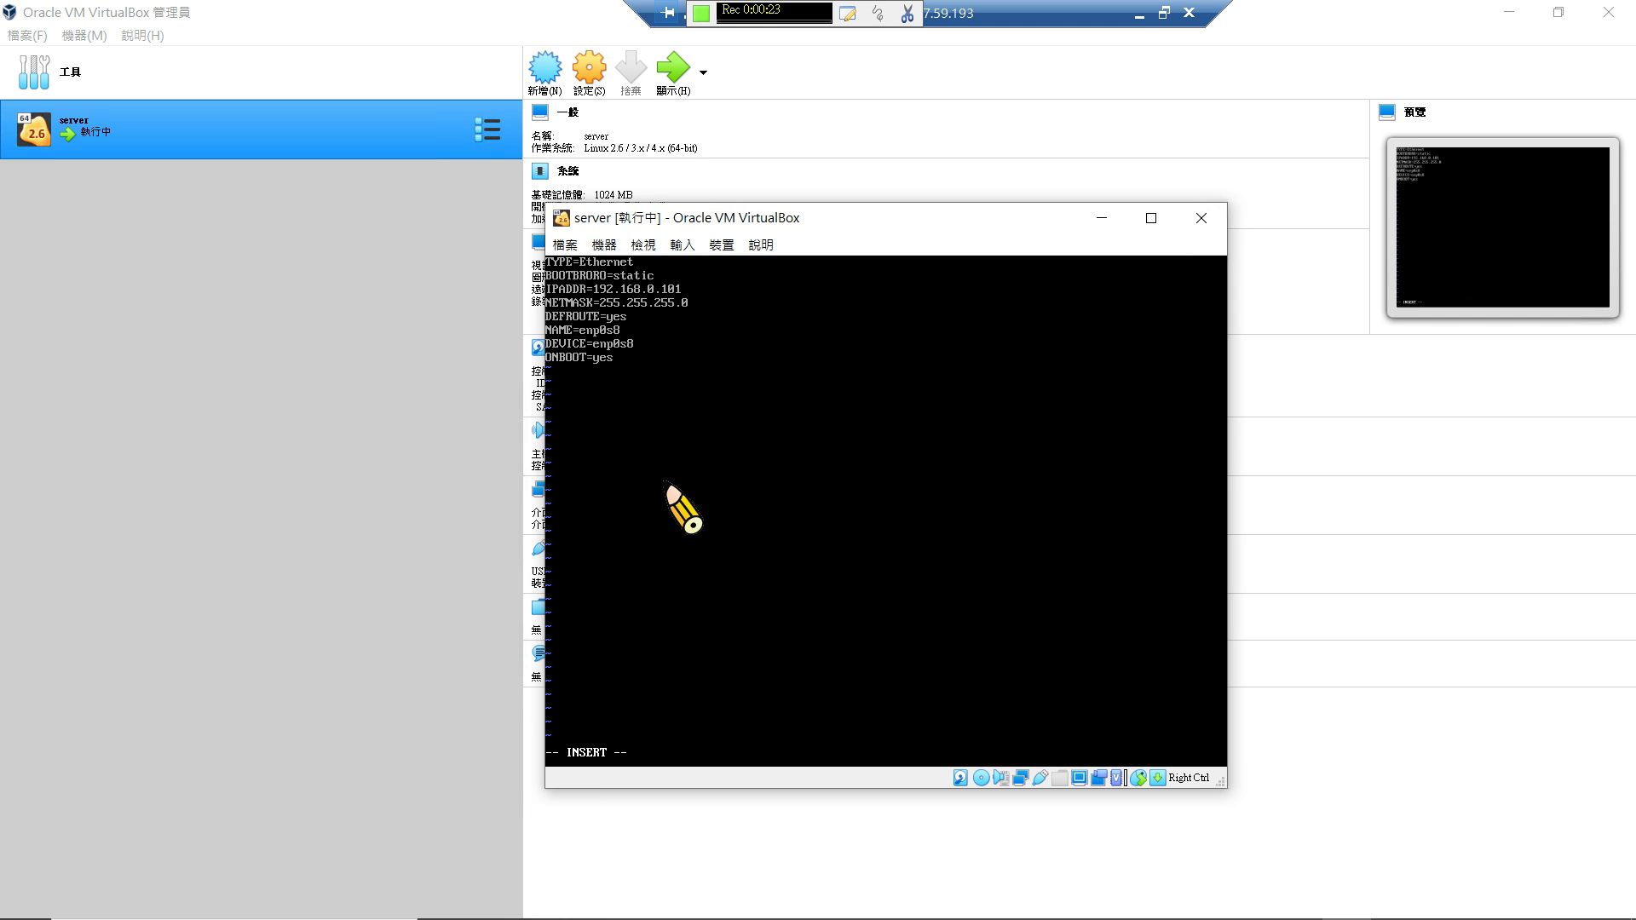
Move the VM window and run service NetworkManager restart.
left_click(701, 12)
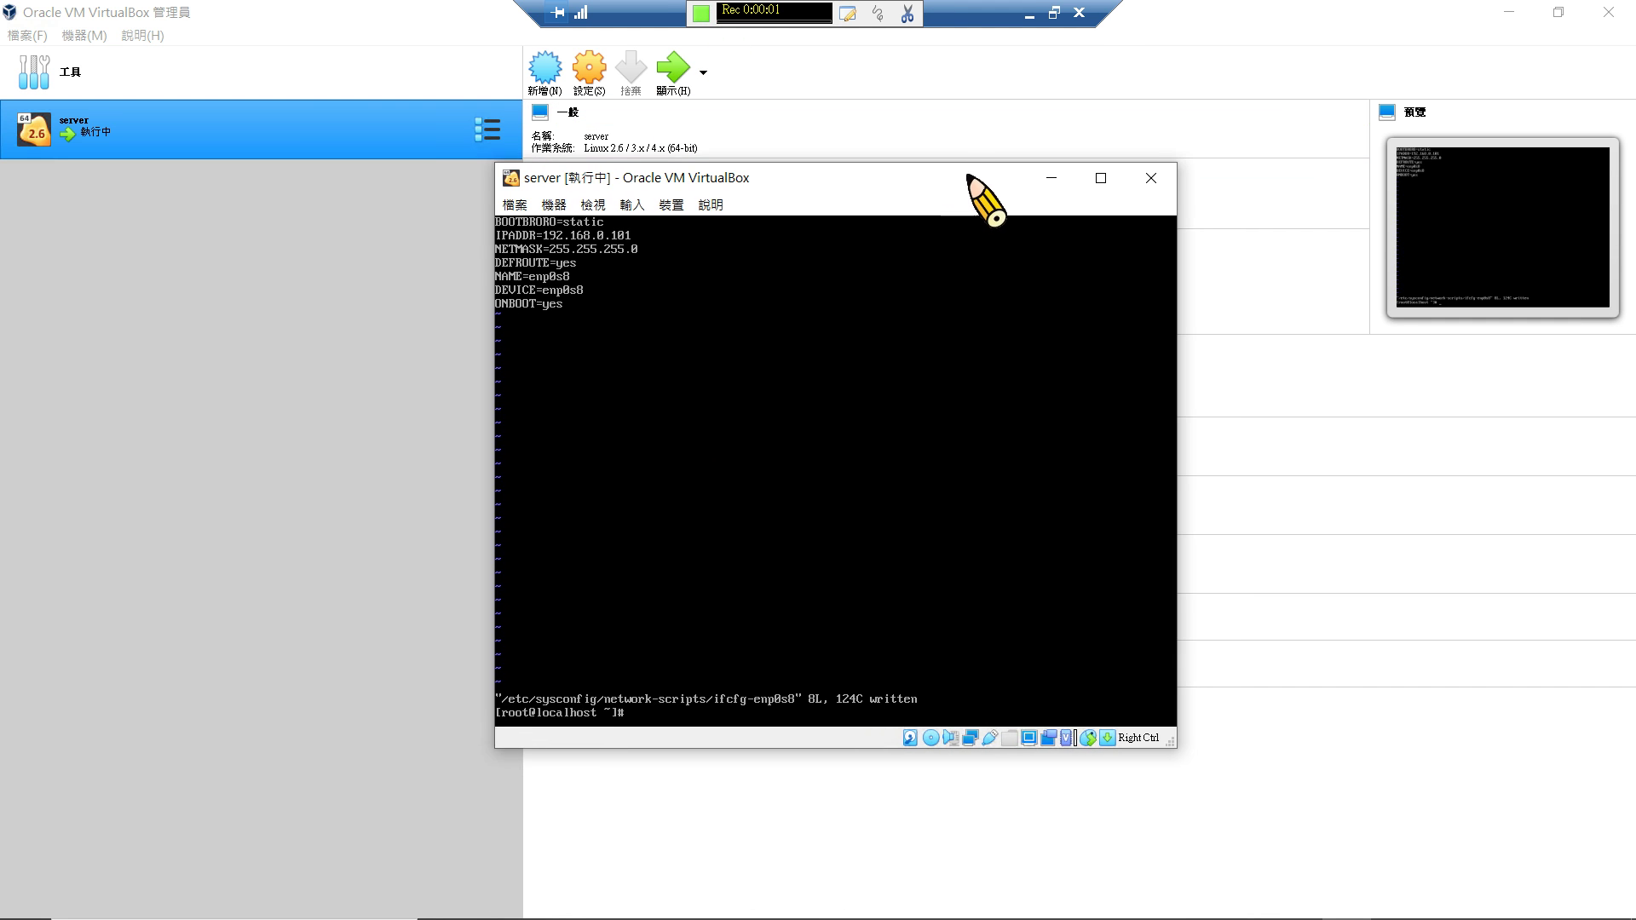
left_click_drag(970, 178, 1011, 156)
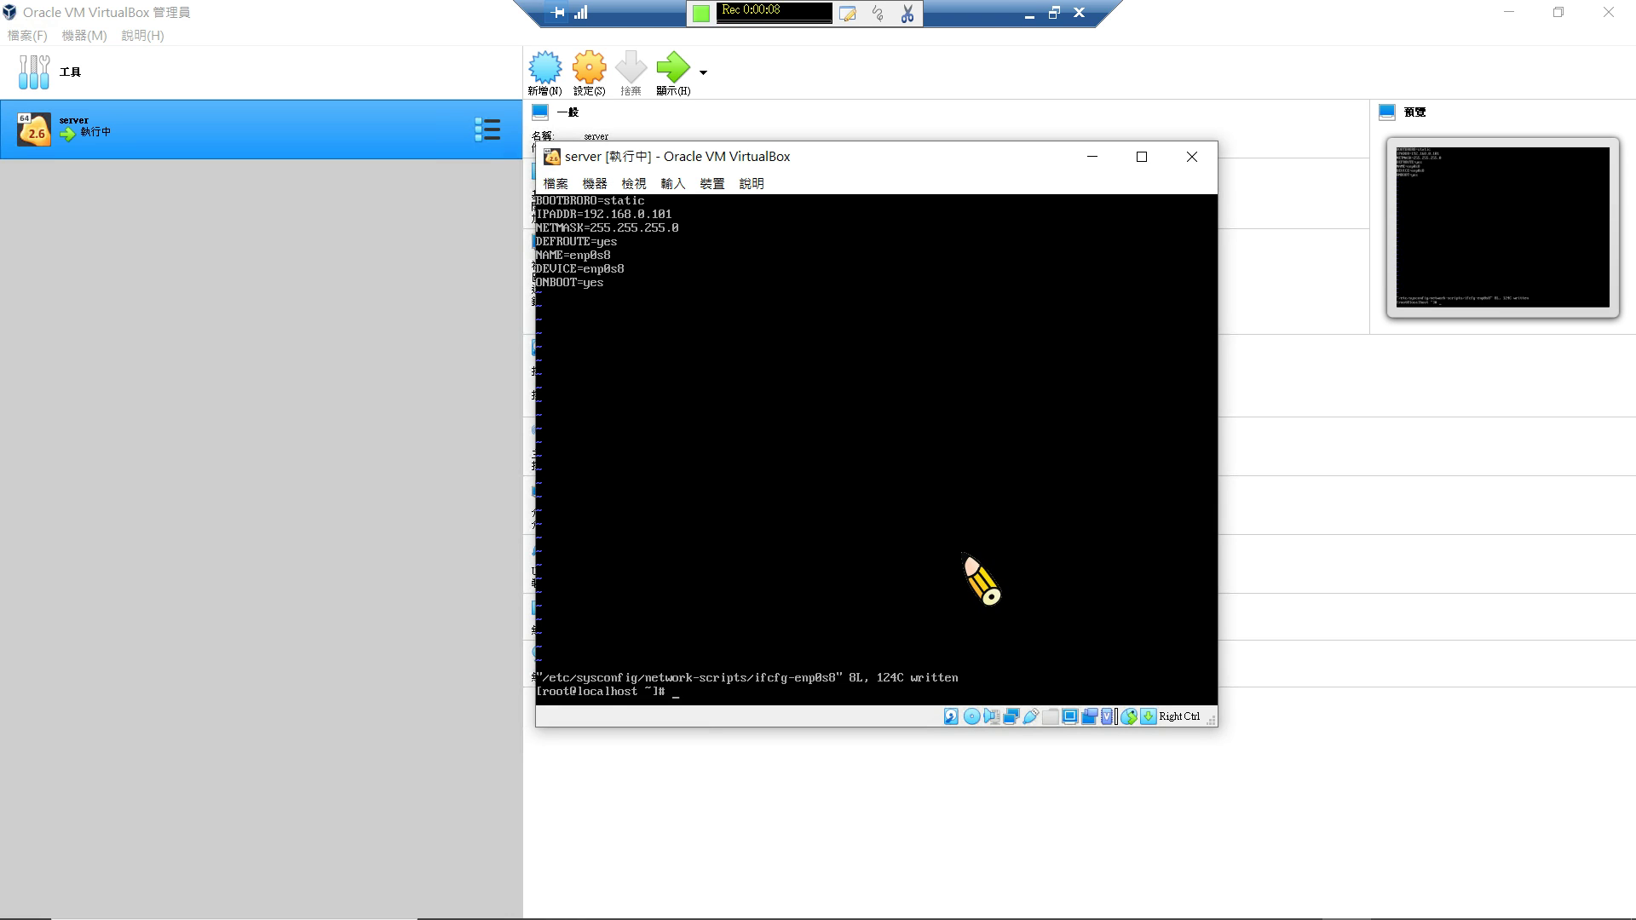
type("service")
key("Caps_Lock")
type("N")
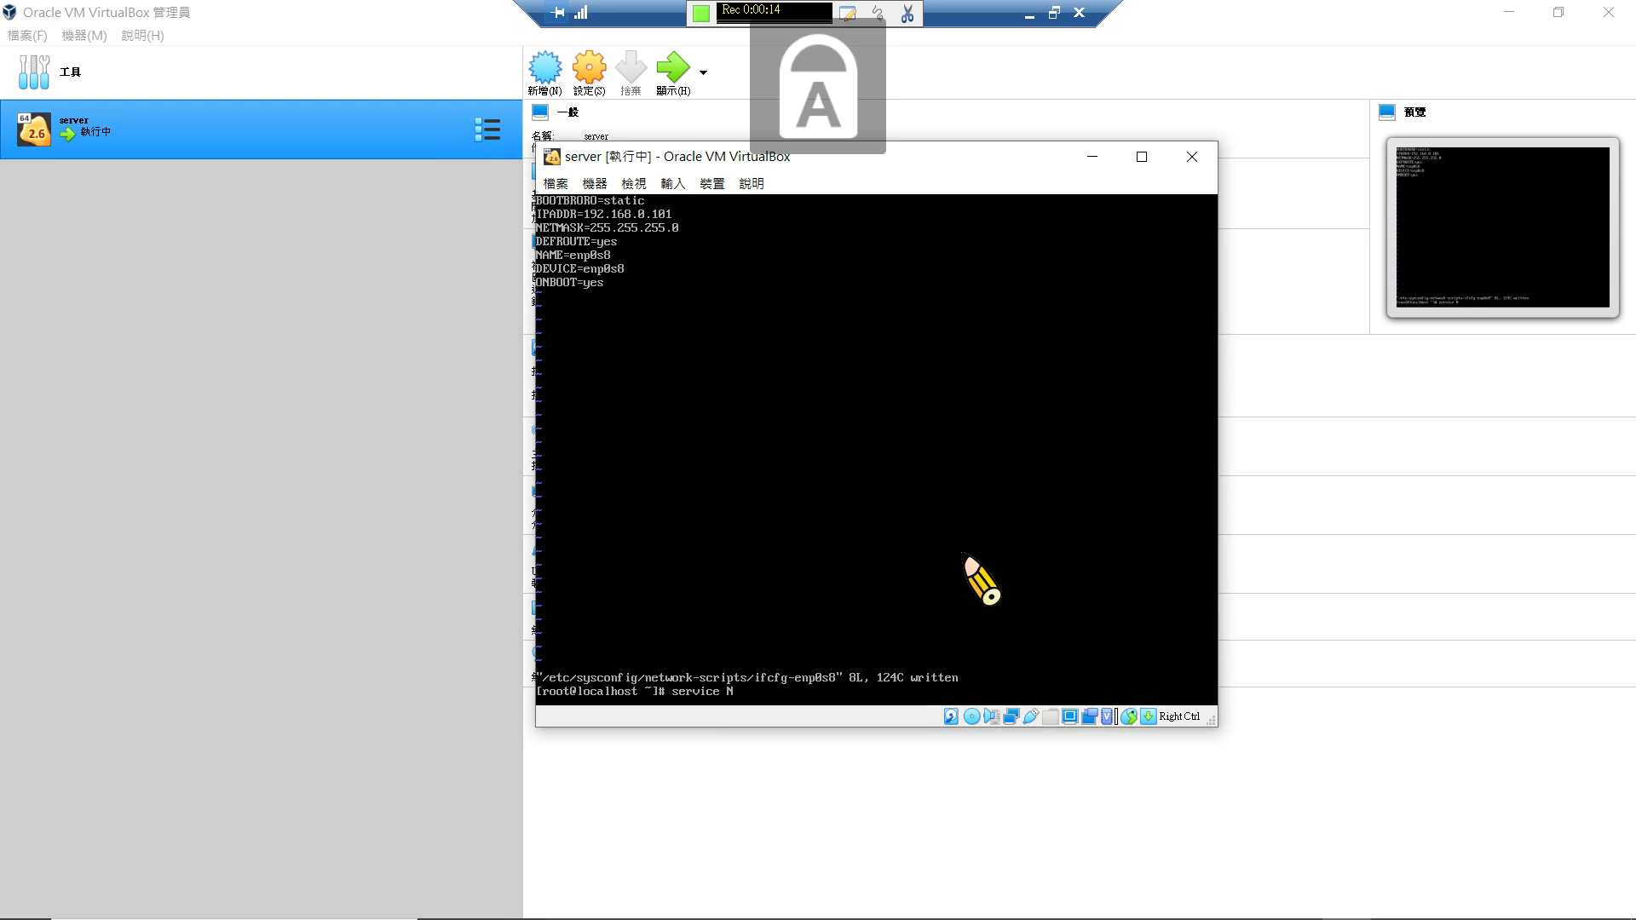
type("etwor")
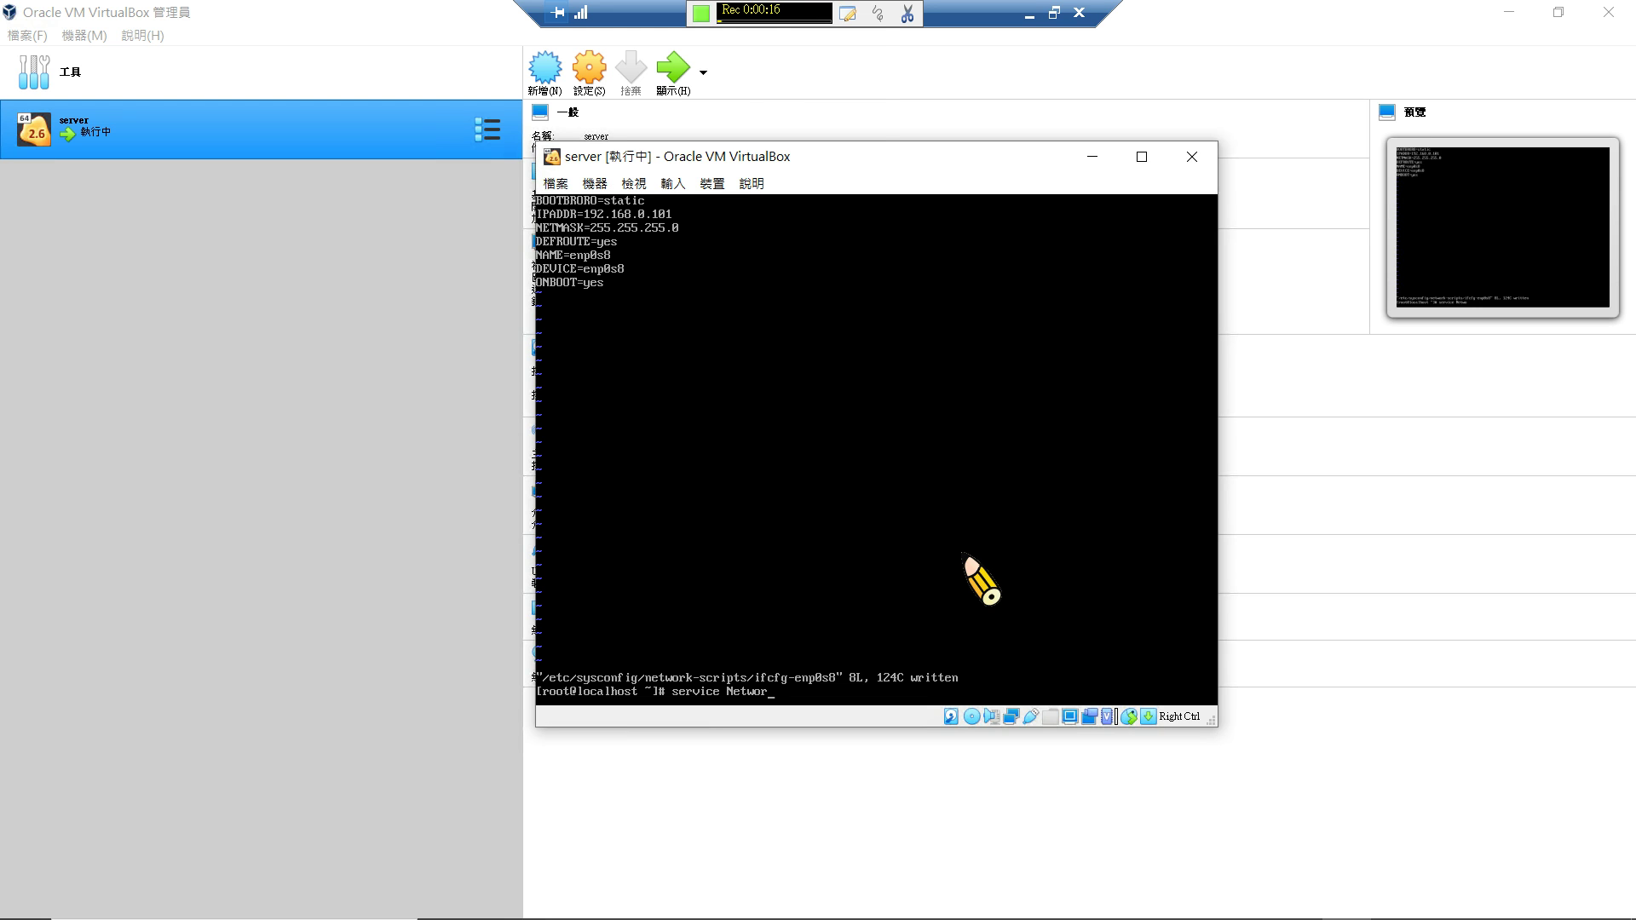
type("k")
key("Tab")
type("restart")
key("Return")
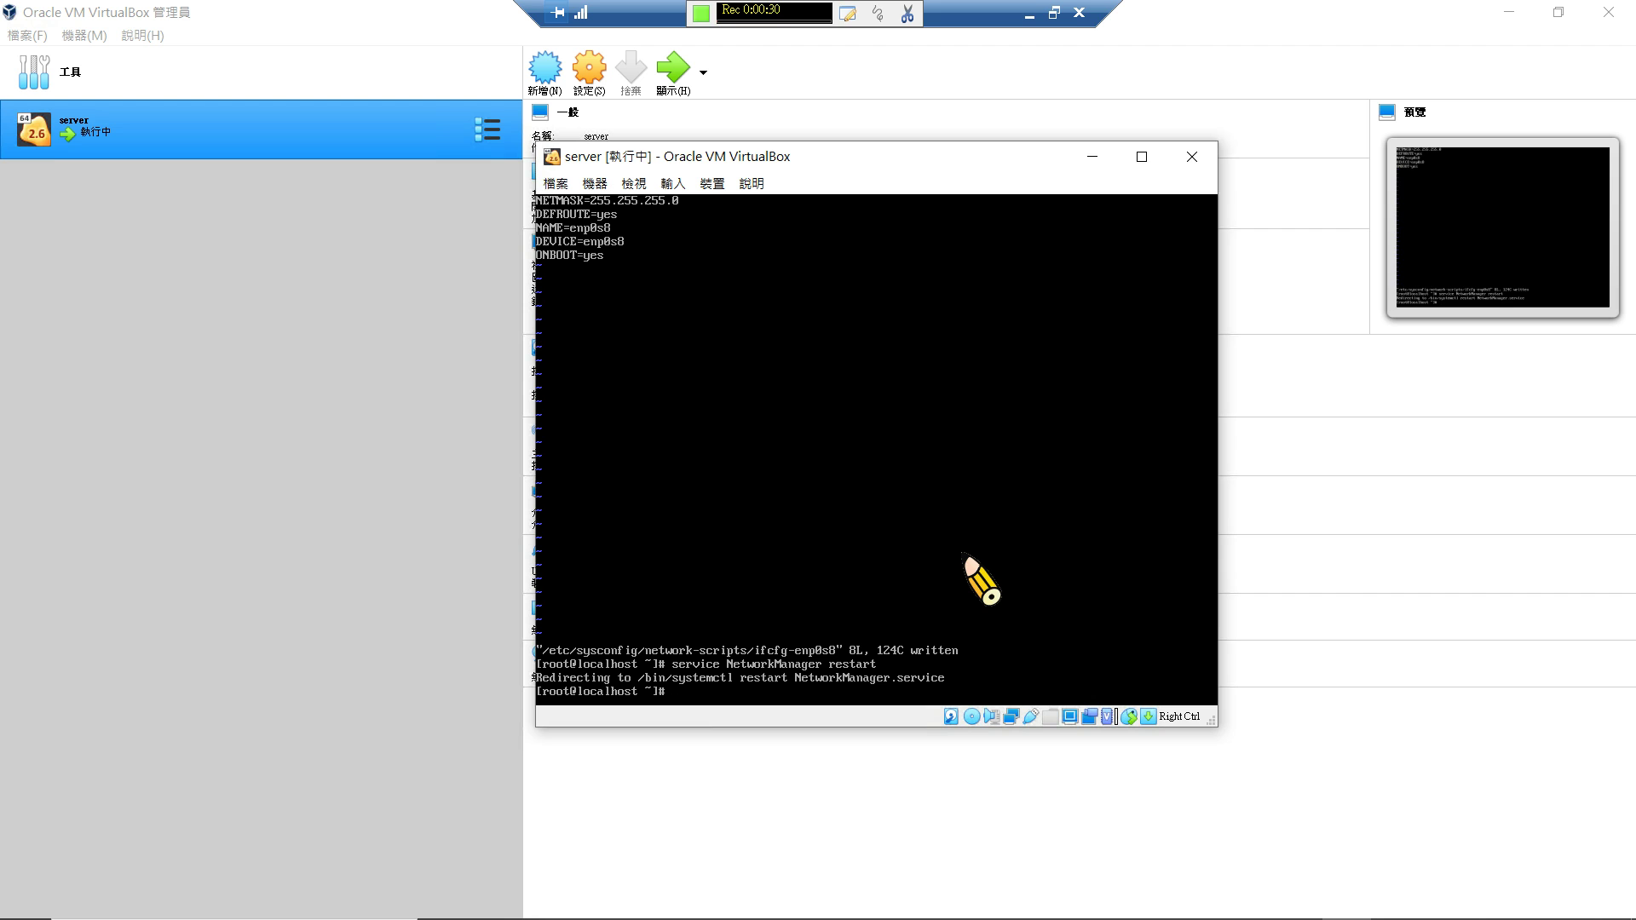
type("pin")
Ping 8.8.8.8 and stop it to confirm 0% packet loss.
key("Up")
key("Up")
key("Up")
key("BackSpace")
key("BackSpace")
key("BackSpace")
key("BackSpace")
key("BackSpace")
key("BackSpace")
key("BackSpace")
key("BackSpace")
type("ping 8.8.8.8")
key("Return")
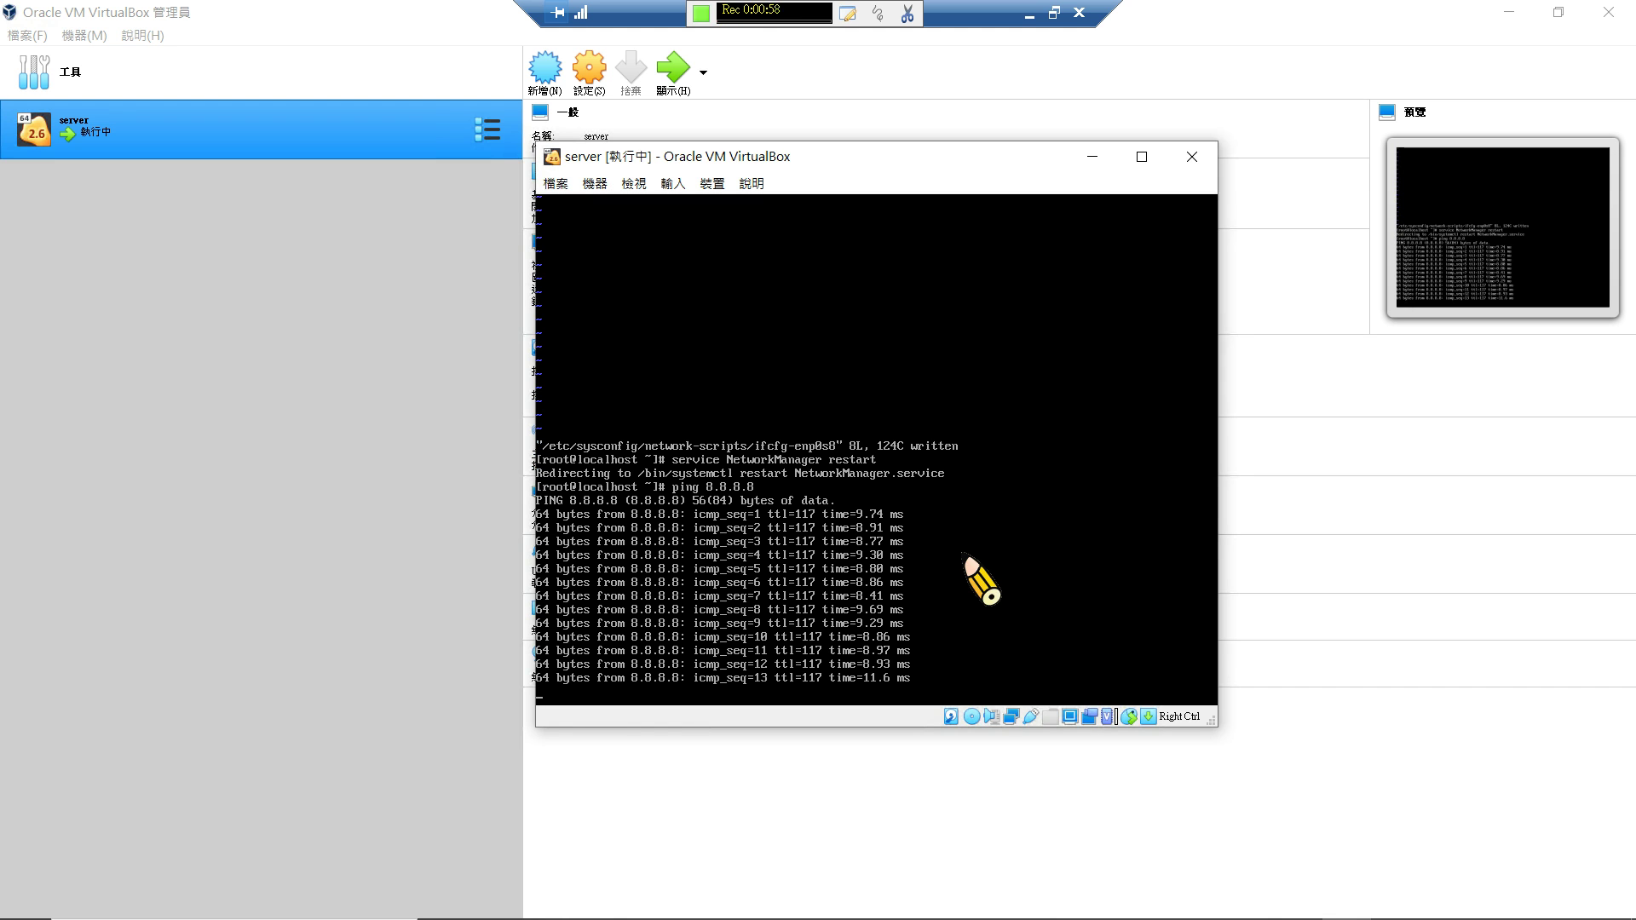
key("ctrl+c")
key("ctrl+c")
key("ctrl+c")
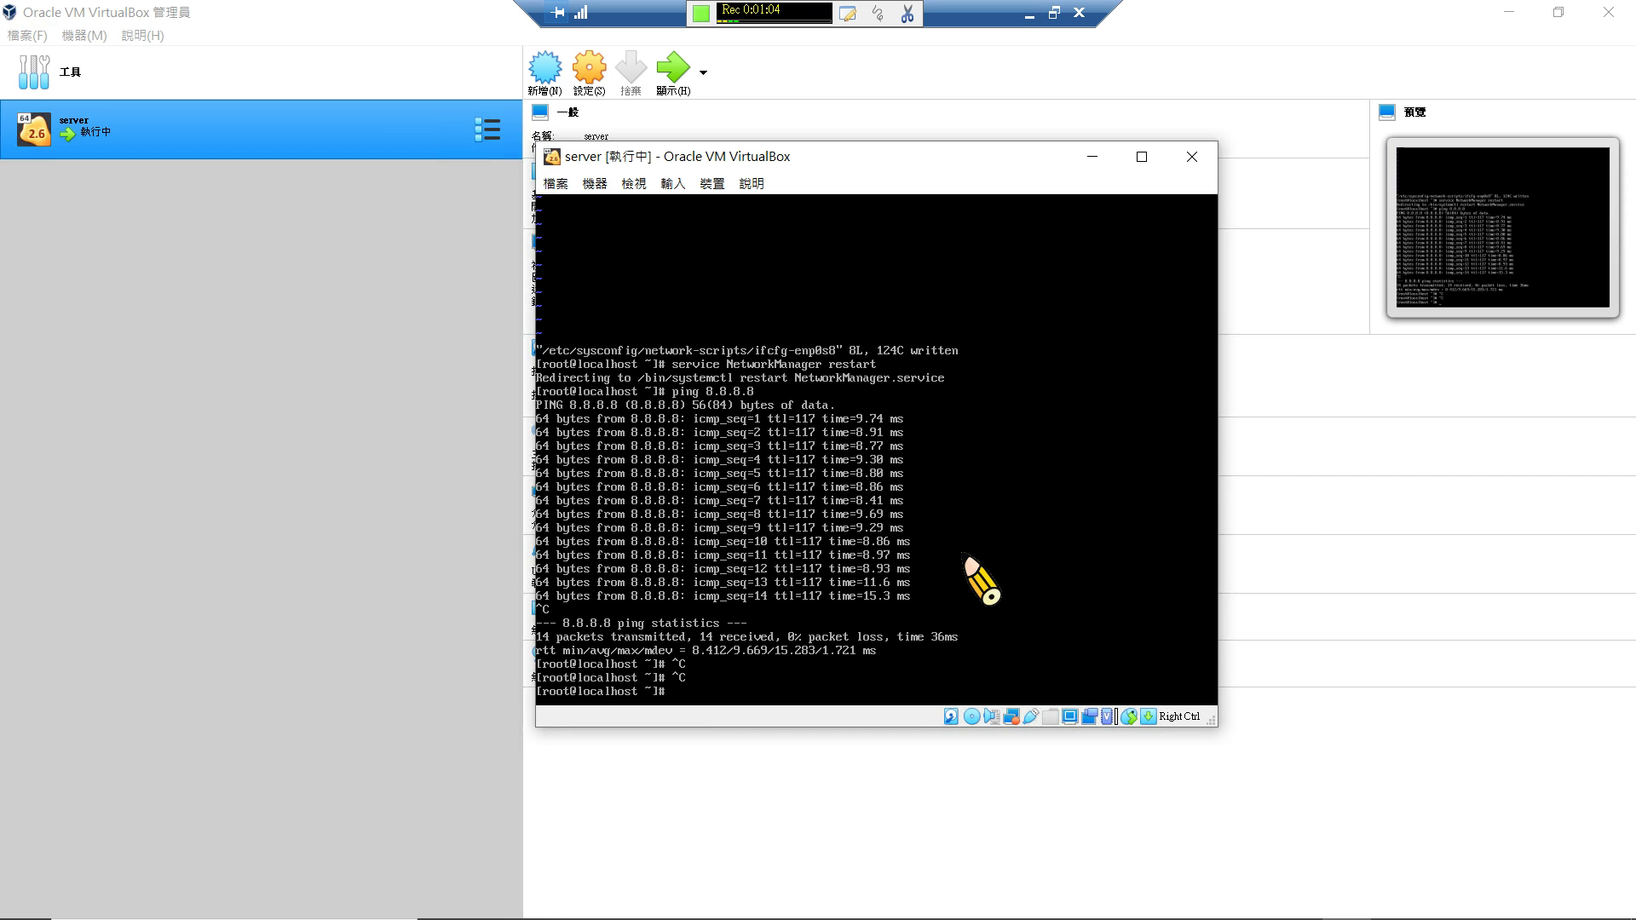
Try running geany, then install epel-release with dnf.
type("geany")
key("Return")
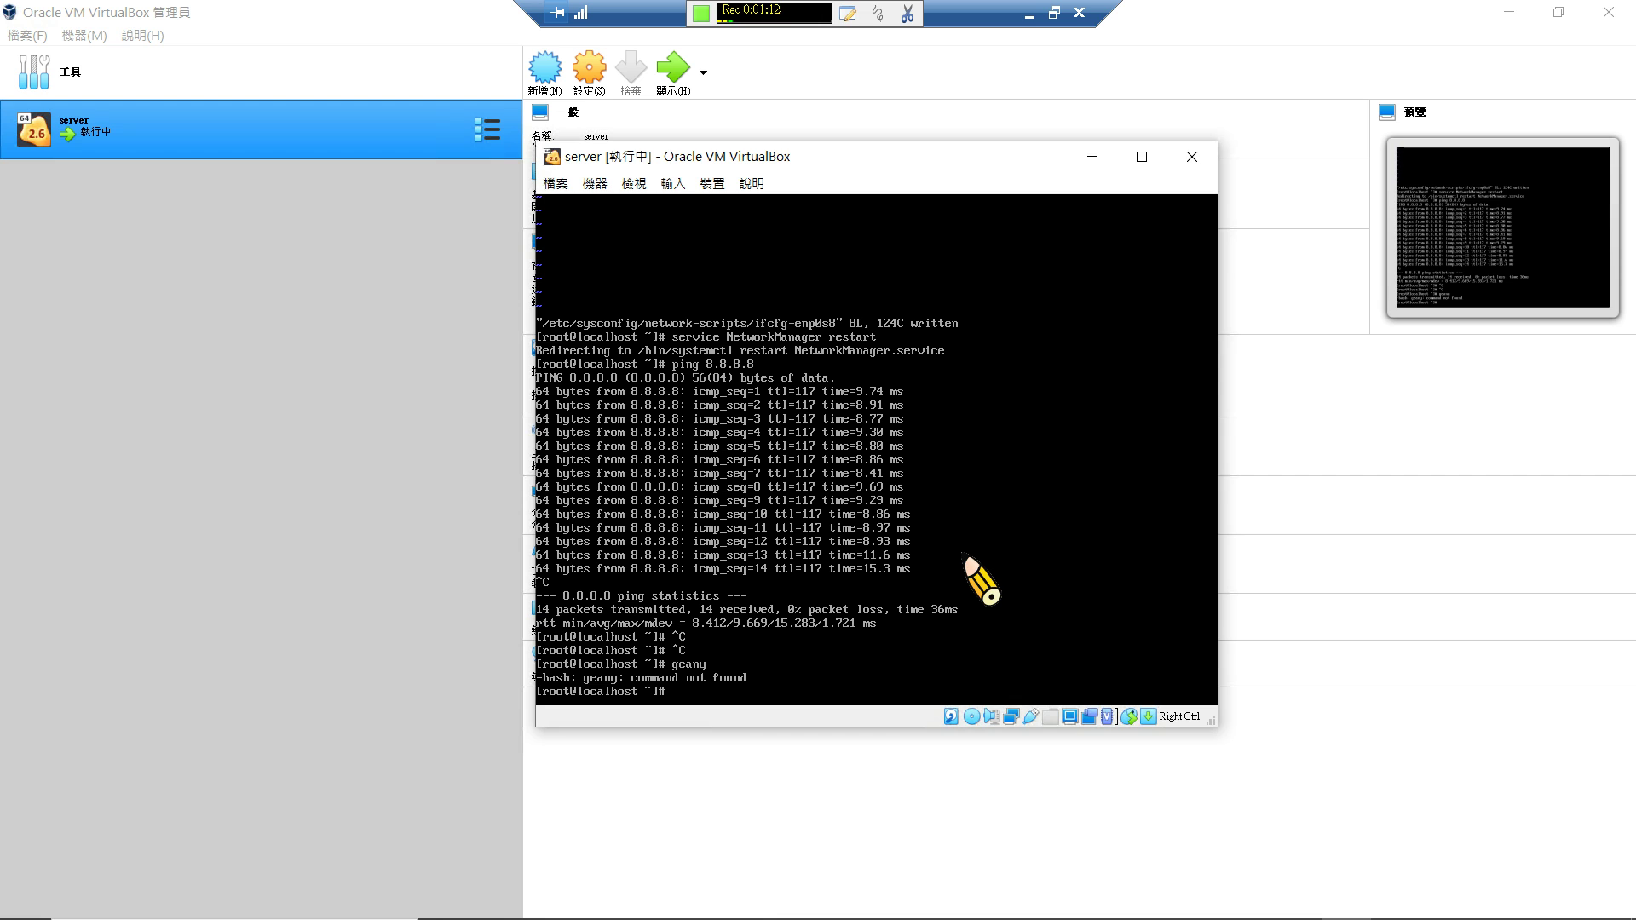
type("dnf install epel-release -y")
key("Return")
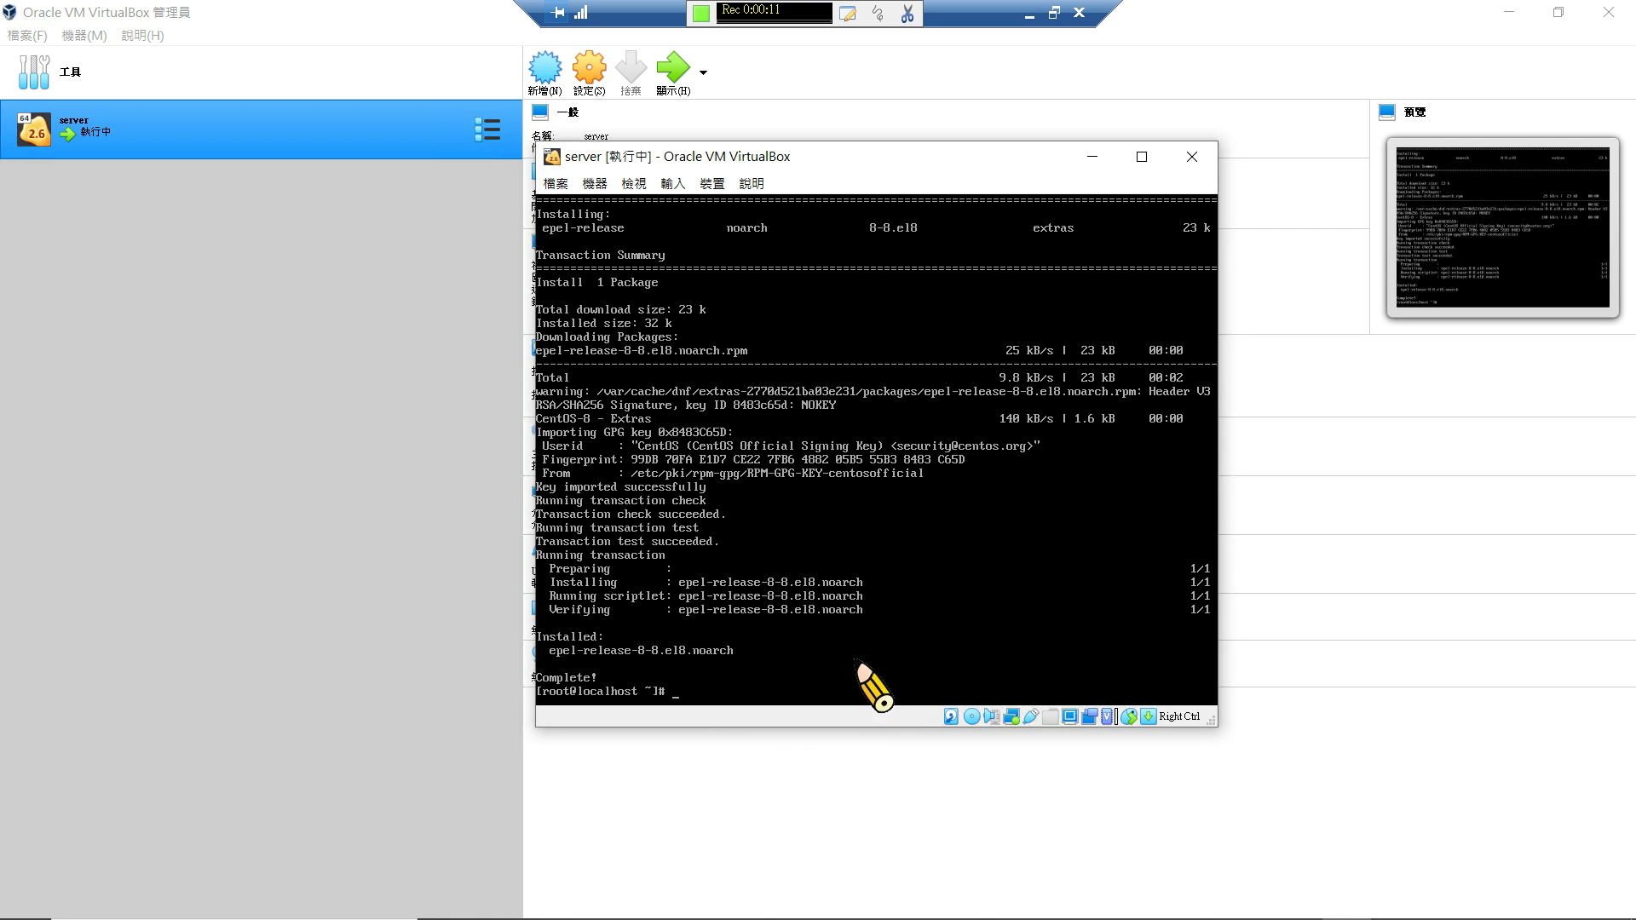
Run dnf install geany -y, then dnf install xauth -y.
type("dd")
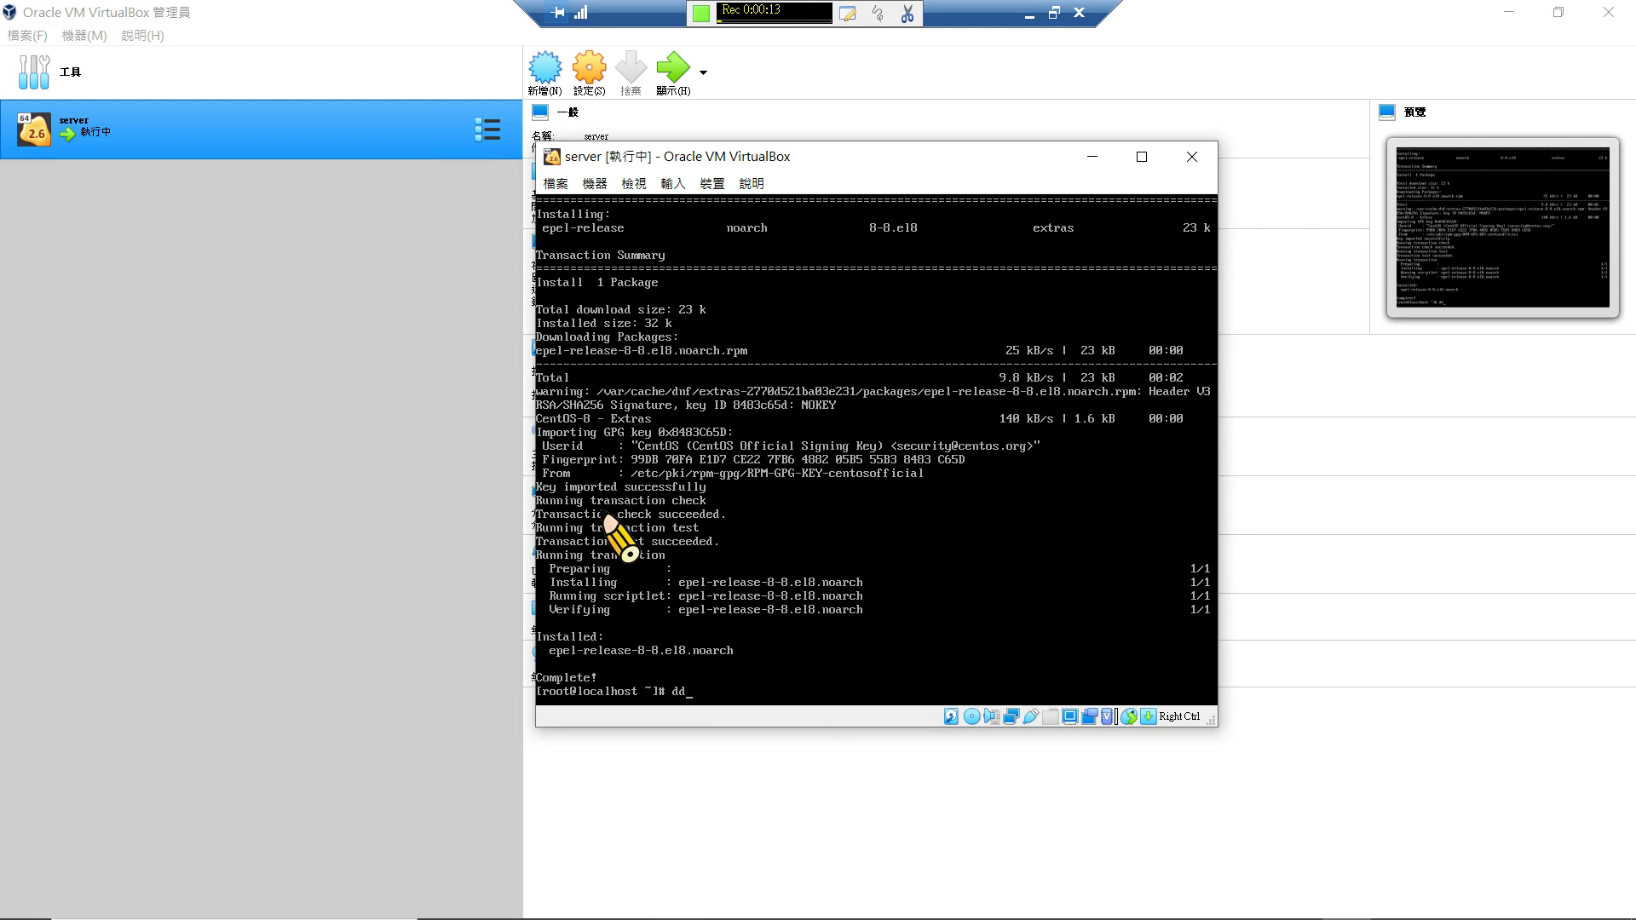
key("BackSpace")
key("BackSpace")
type("dnf install geany -y")
key("Return")
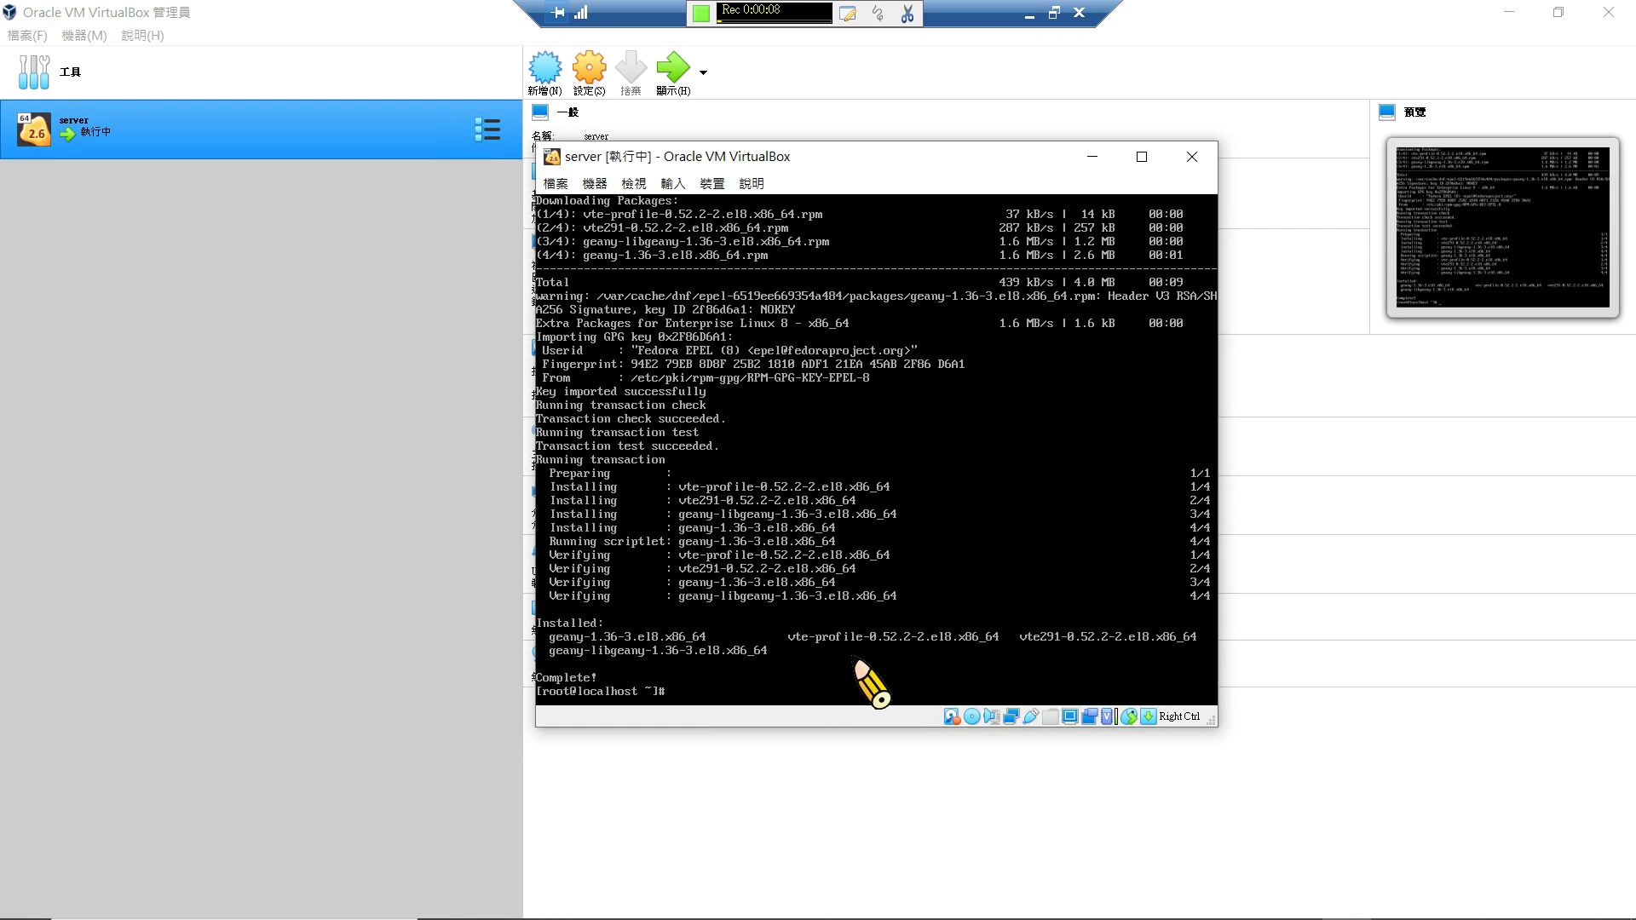
type("dnf install xauth -y")
key("Return")
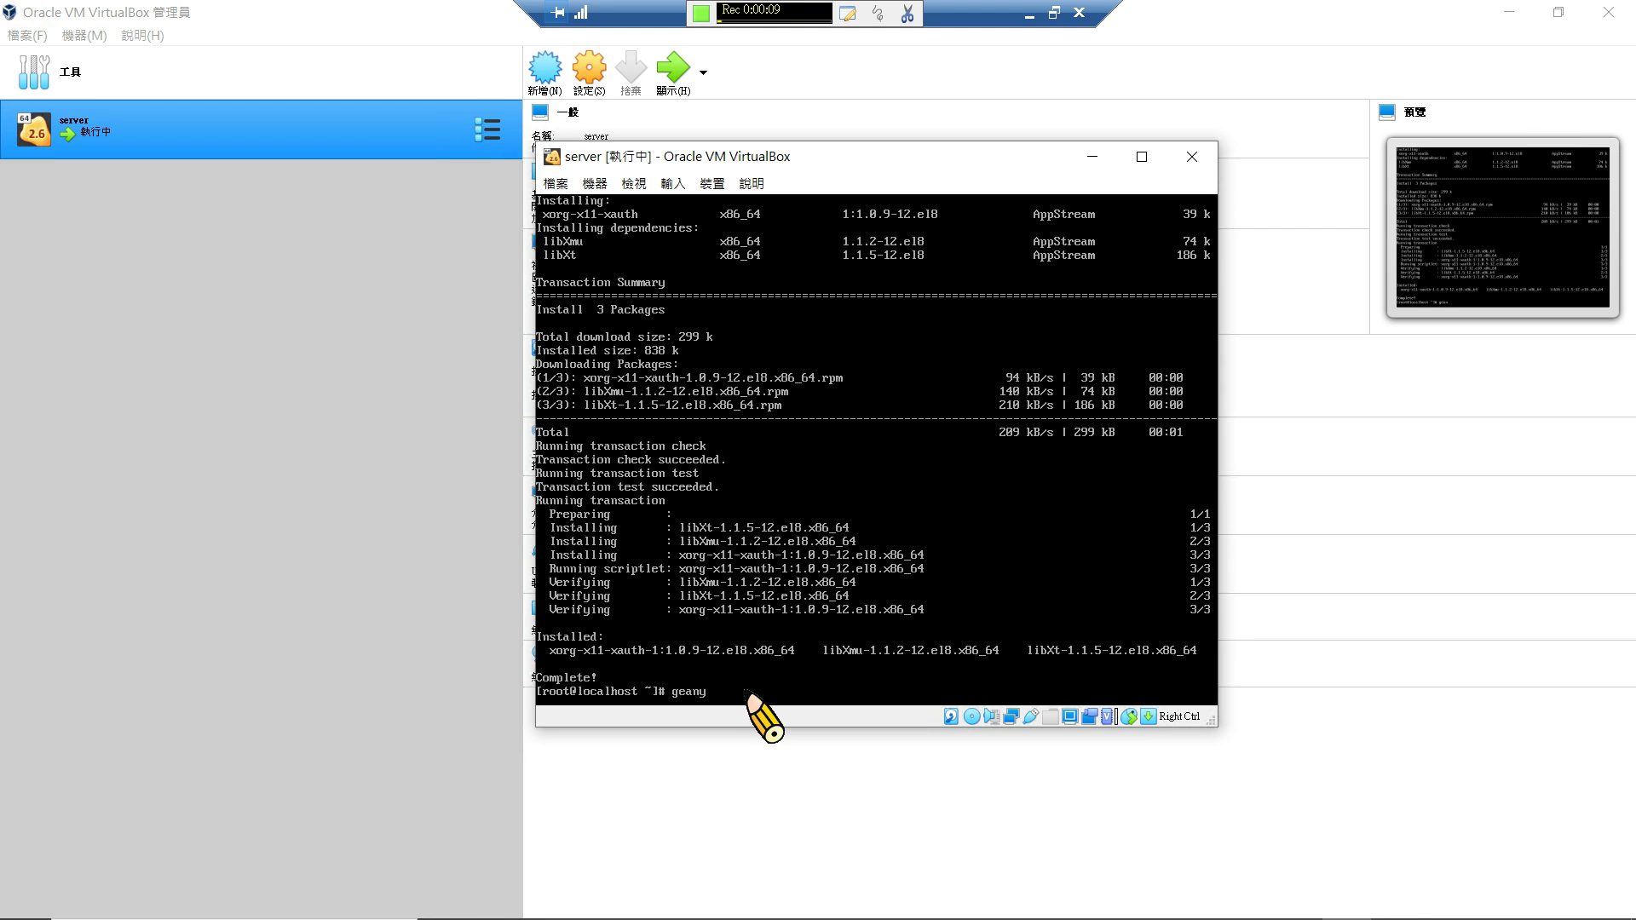
Run geany again, which fails with 'cannot open display'.
key("Return")
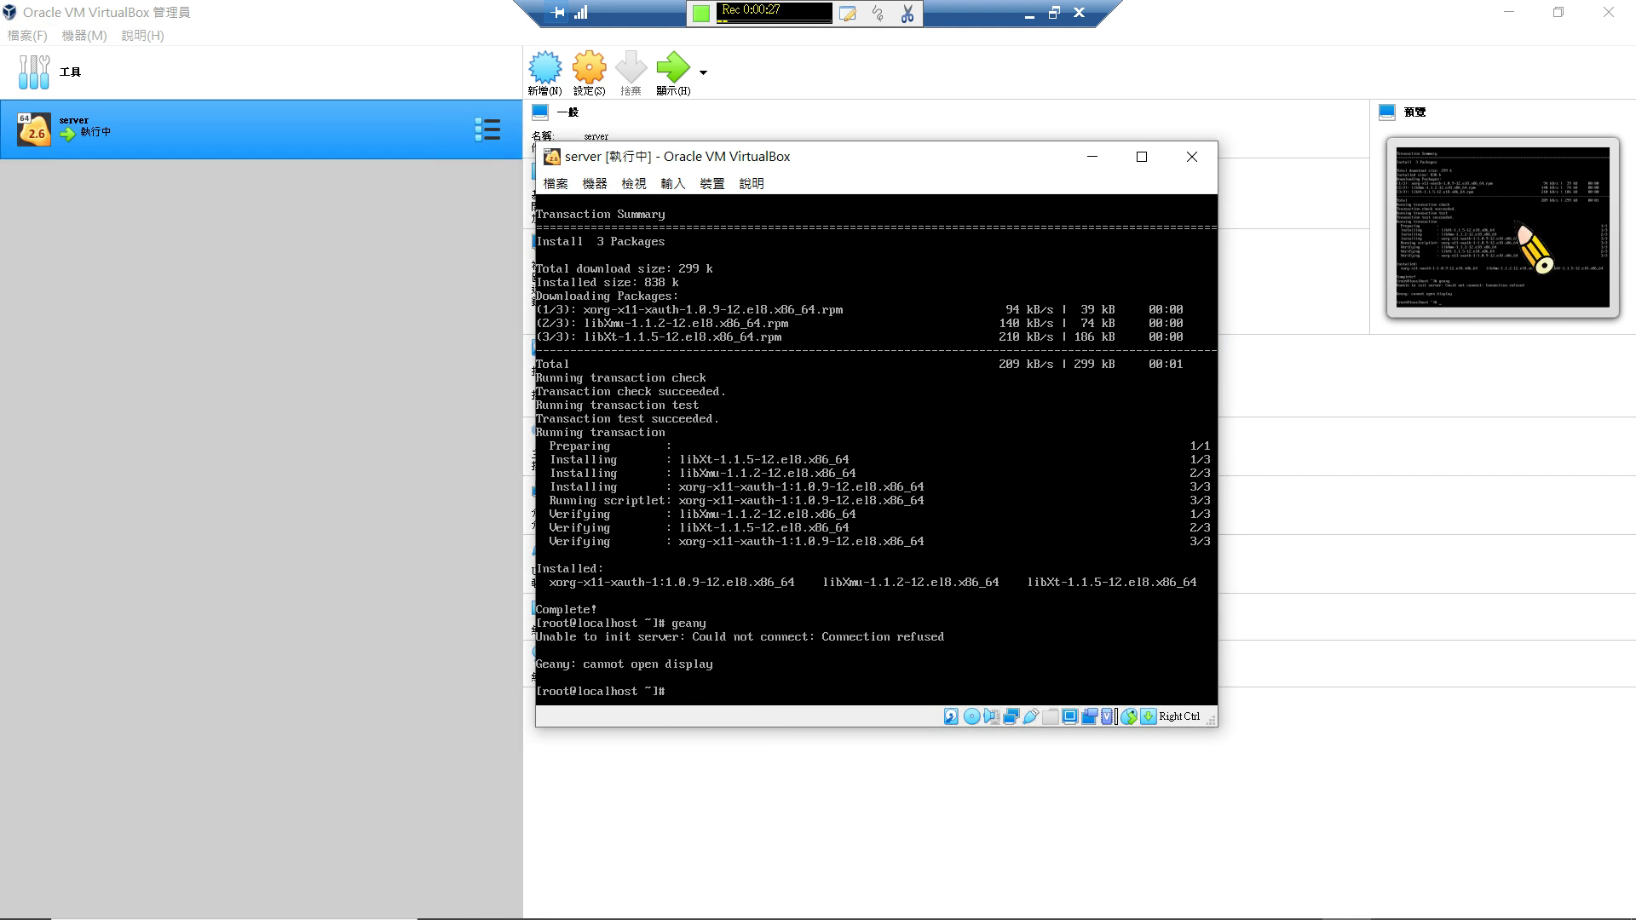
Power off the server VM and close its window.
left_click(1189, 157)
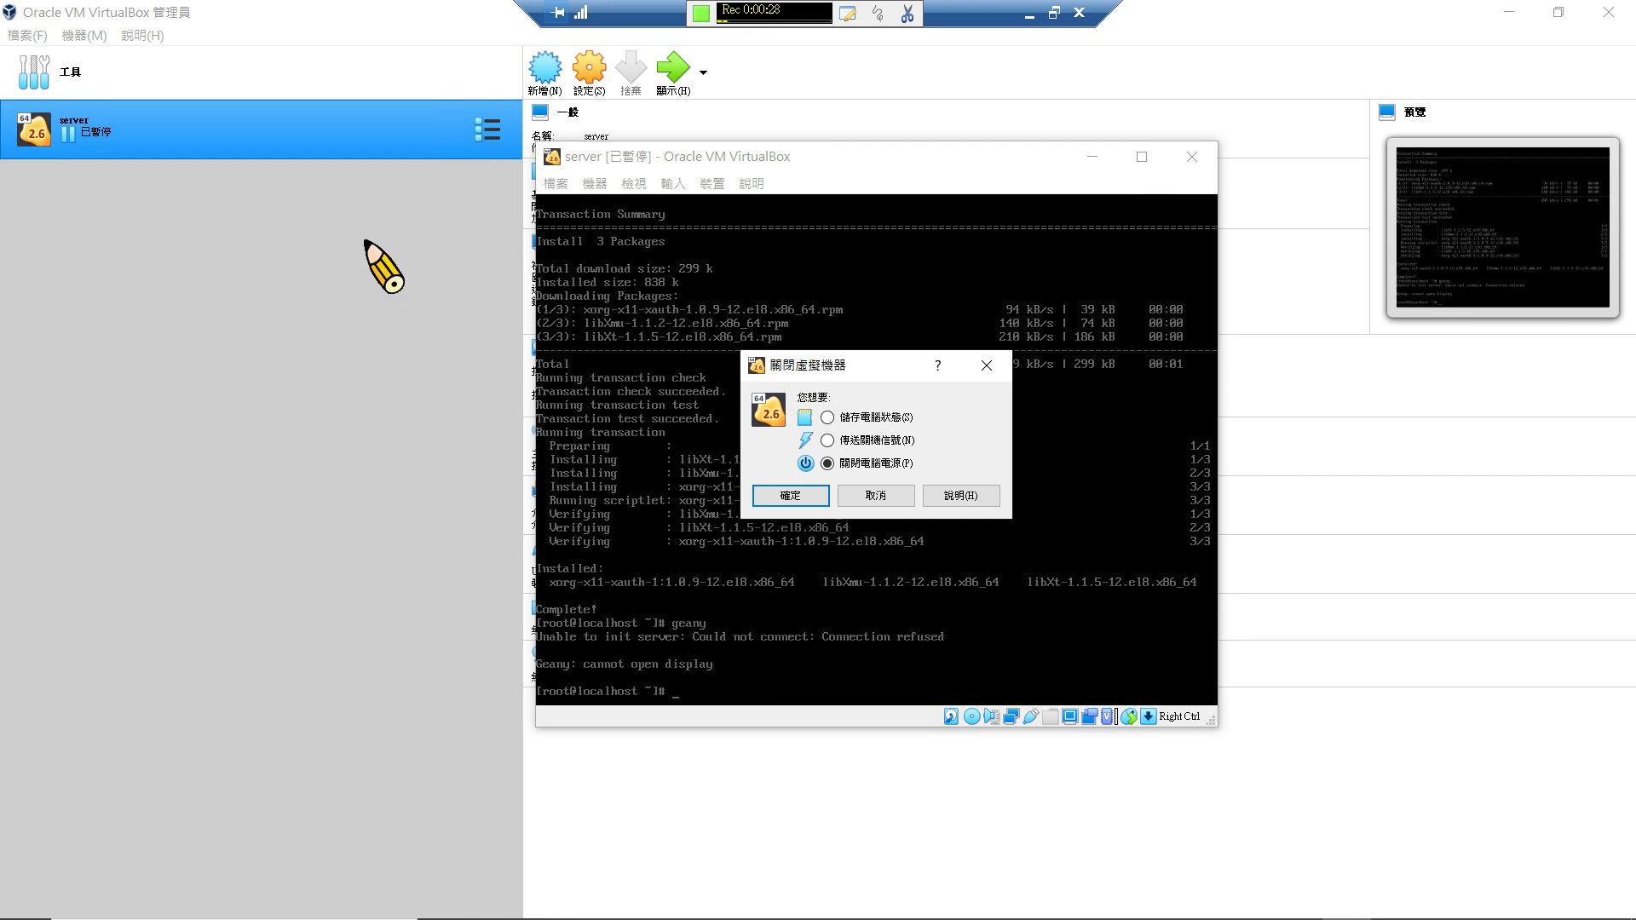
left_click(814, 501)
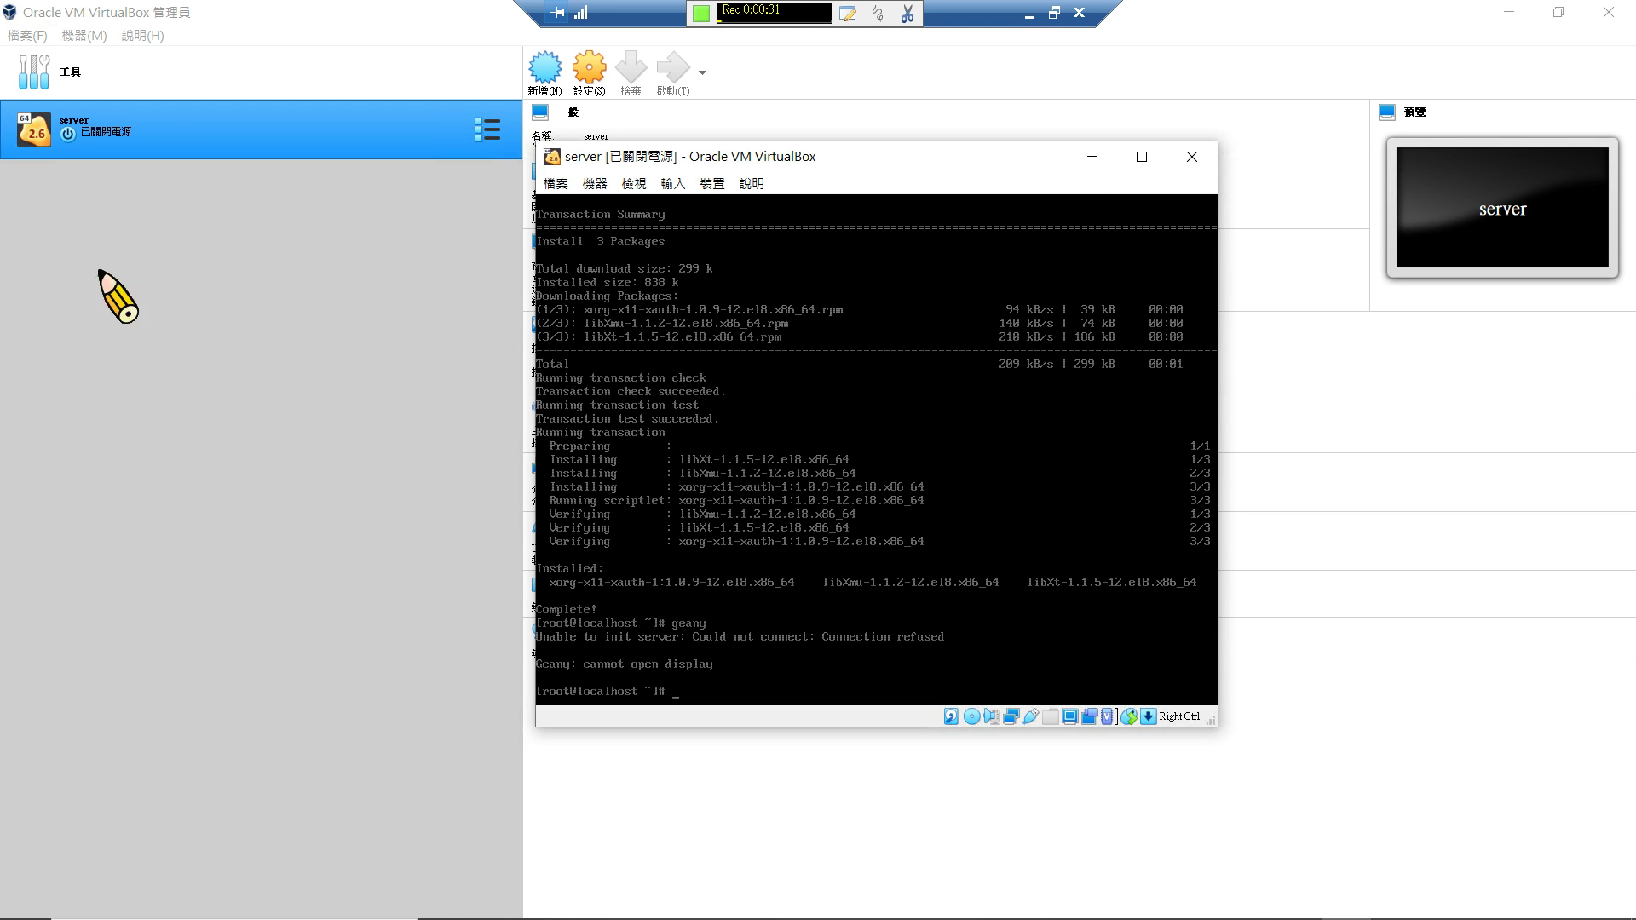
left_click(1191, 156)
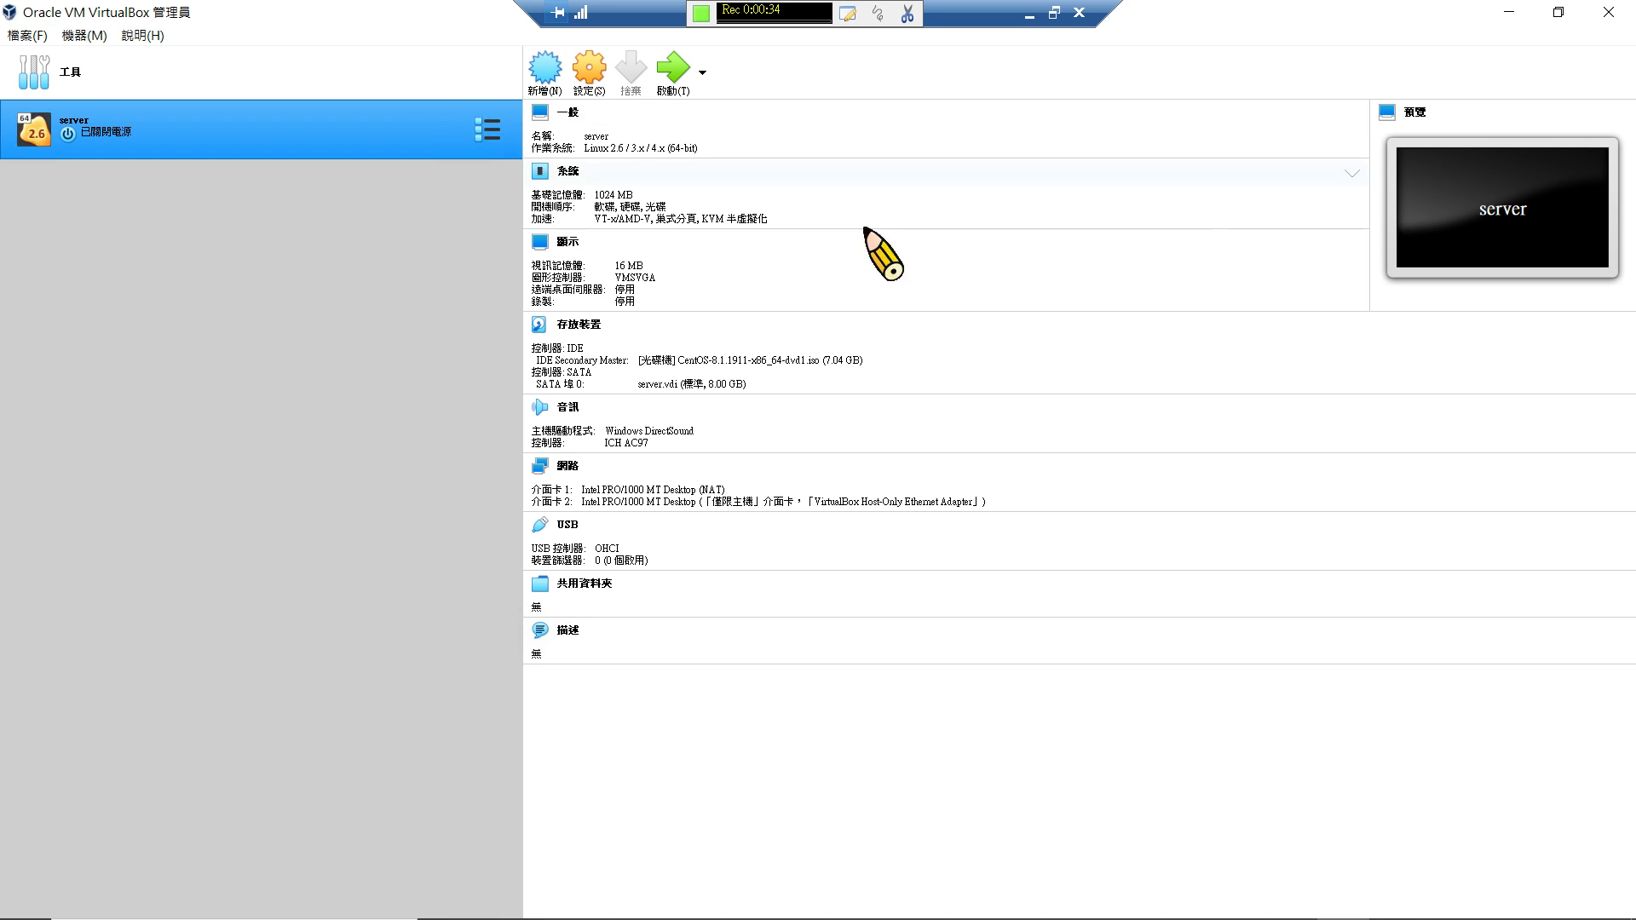
Clone the server VM as a full clone named node01.
right_click(213, 121)
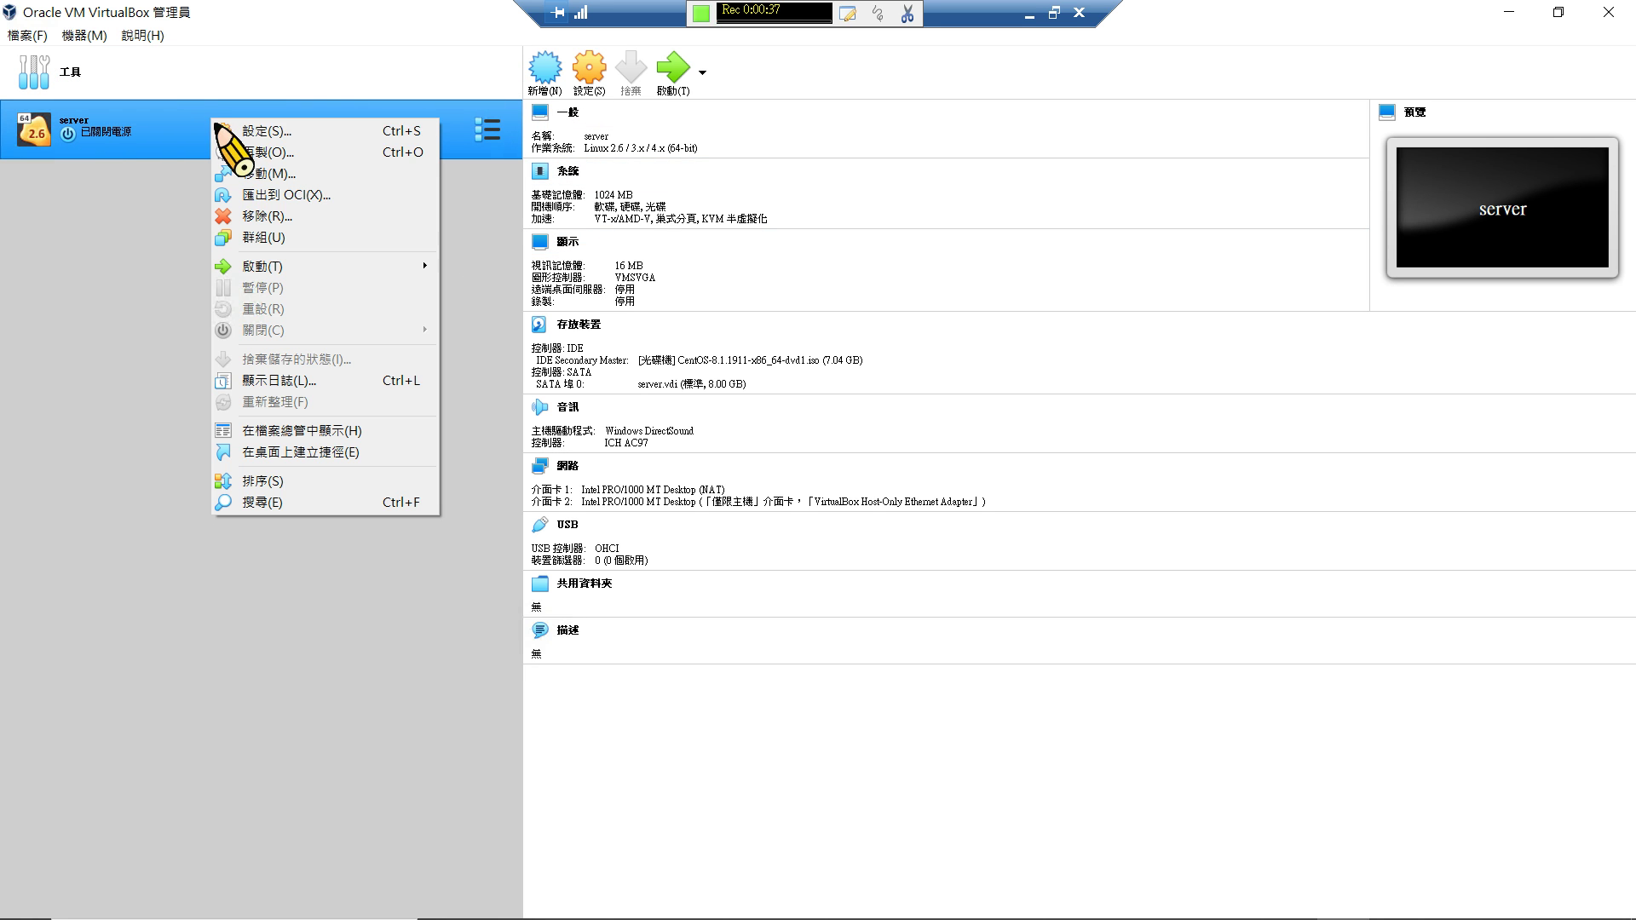
left_click(236, 150)
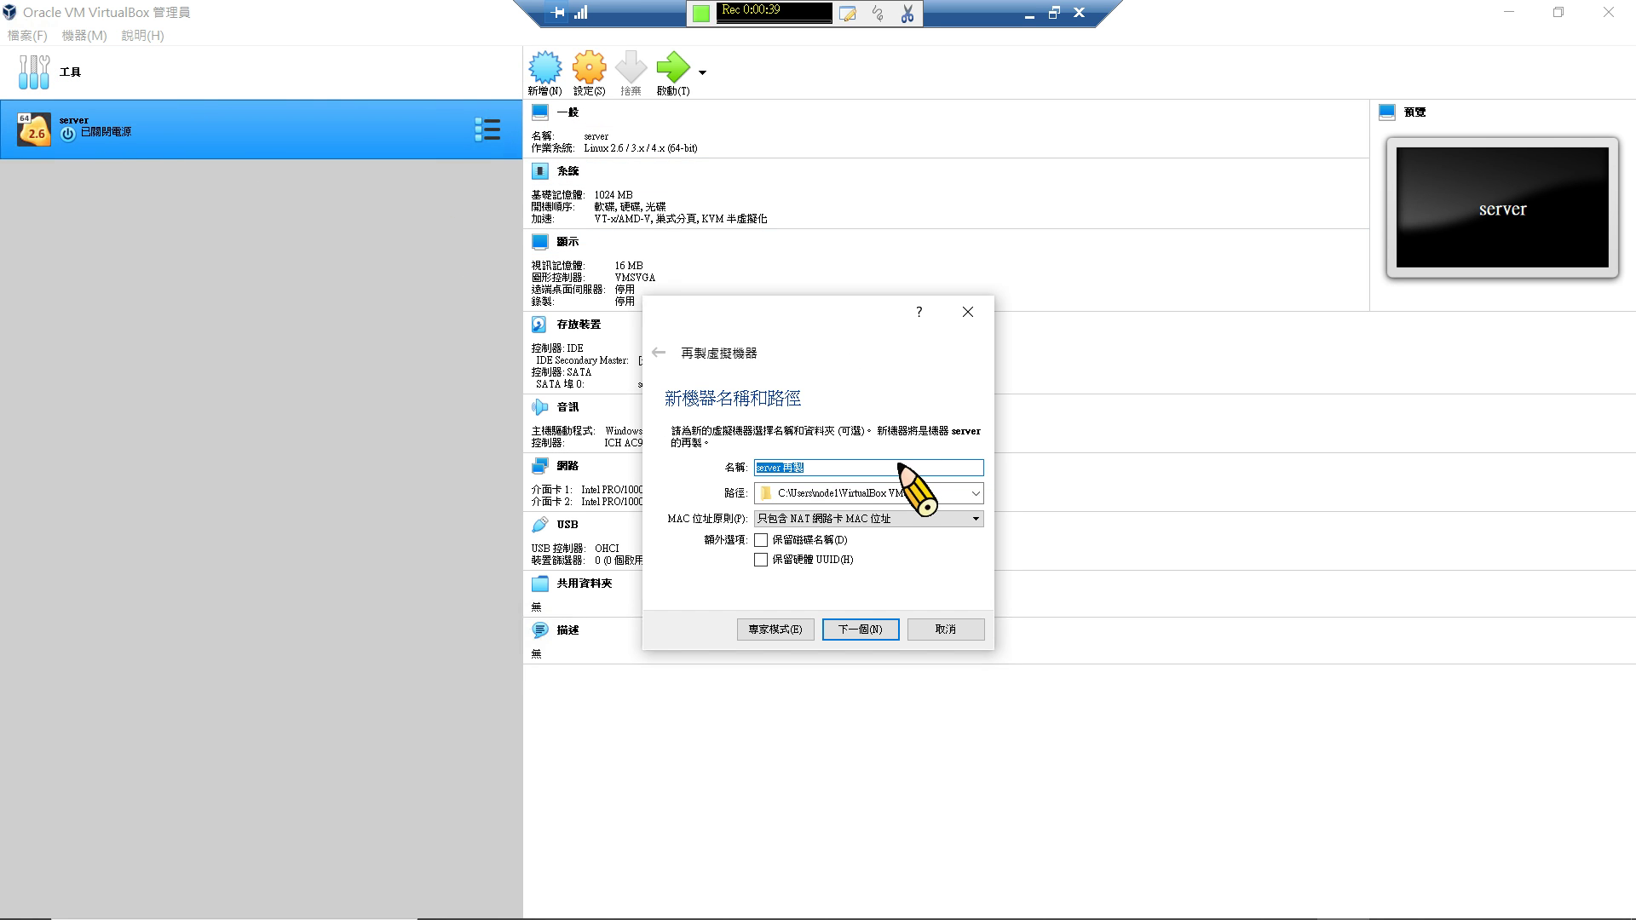
type("ㄙㄨ")
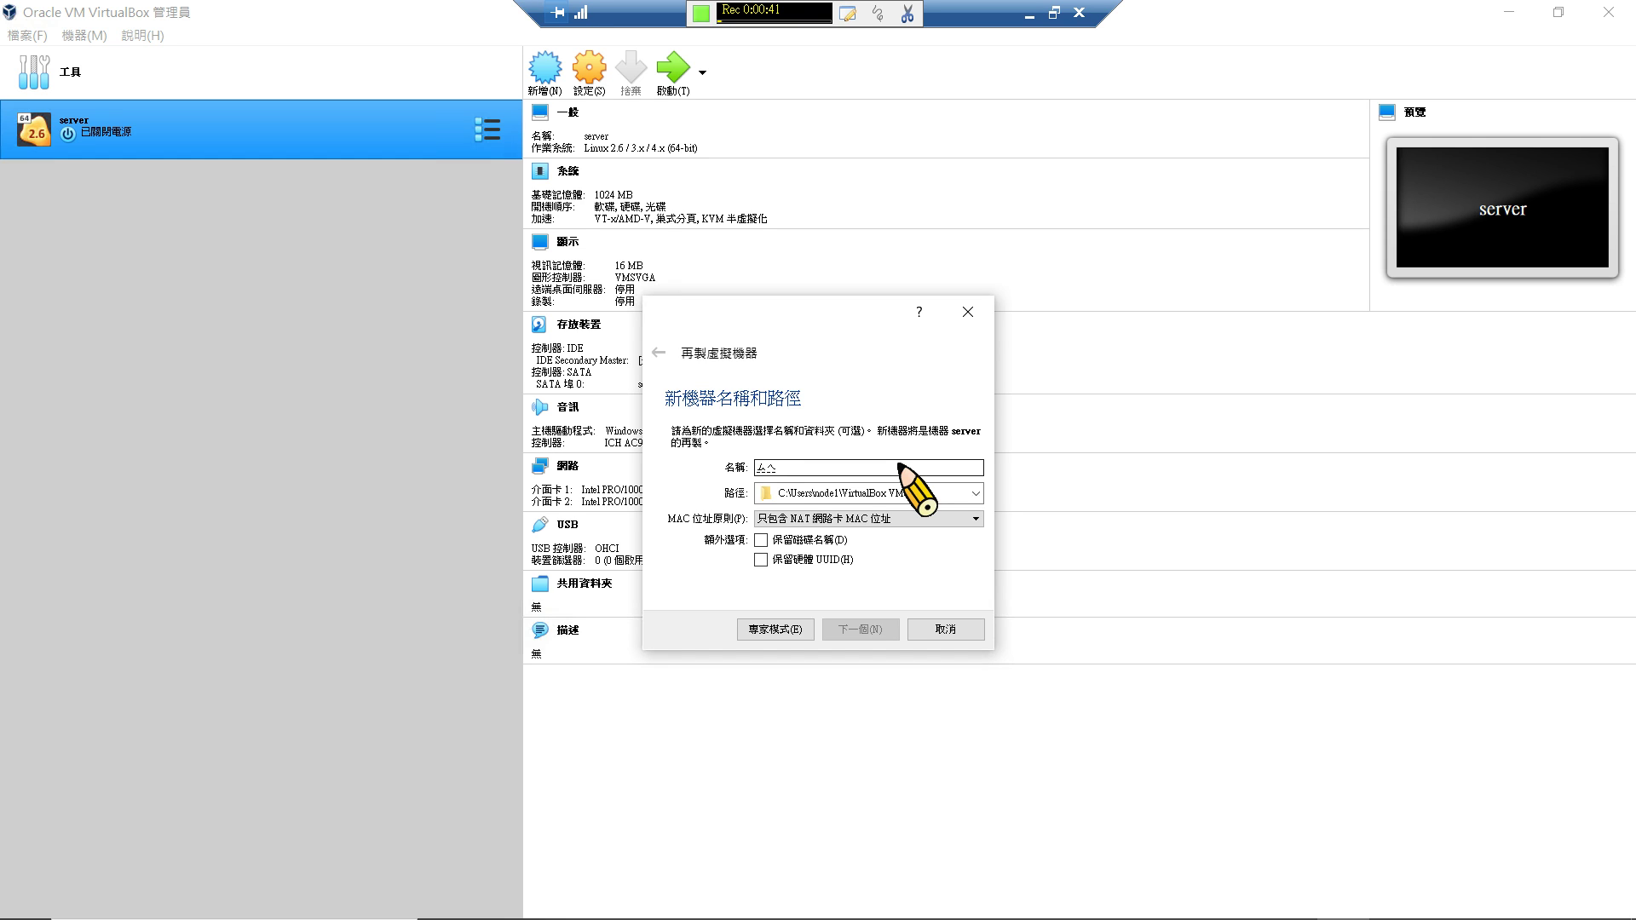
key("BackSpace")
key("BackSpace")
type("NO")
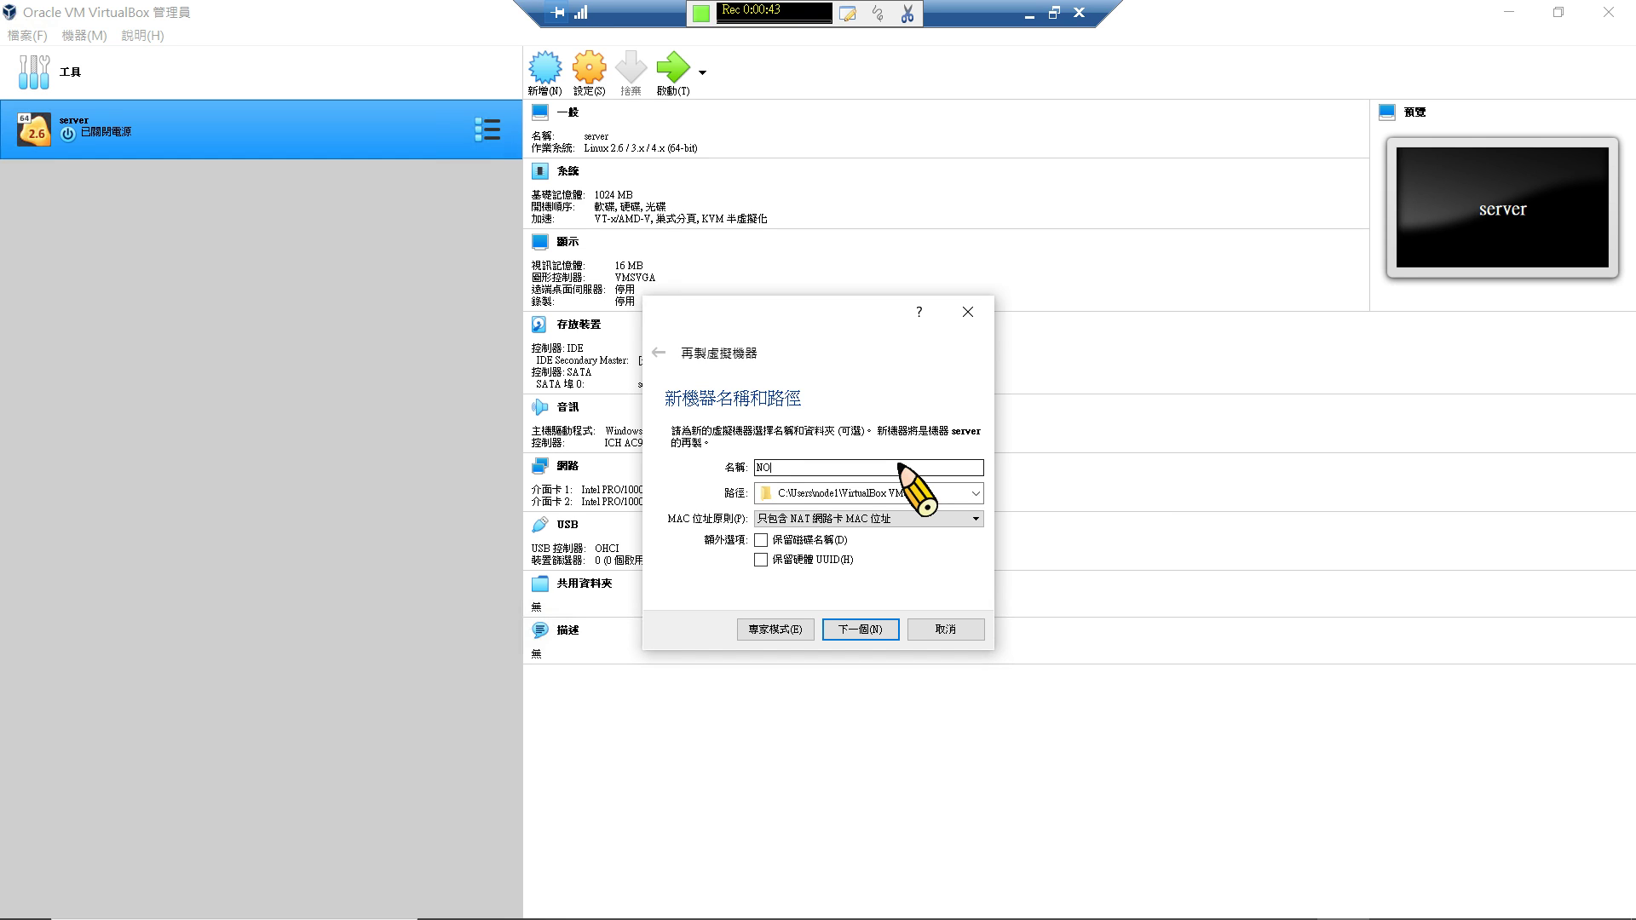
type("DE")
key("BackSpace")
key("BackSpace")
key("BackSpace")
key("BackSpace")
key("Caps_Lock")
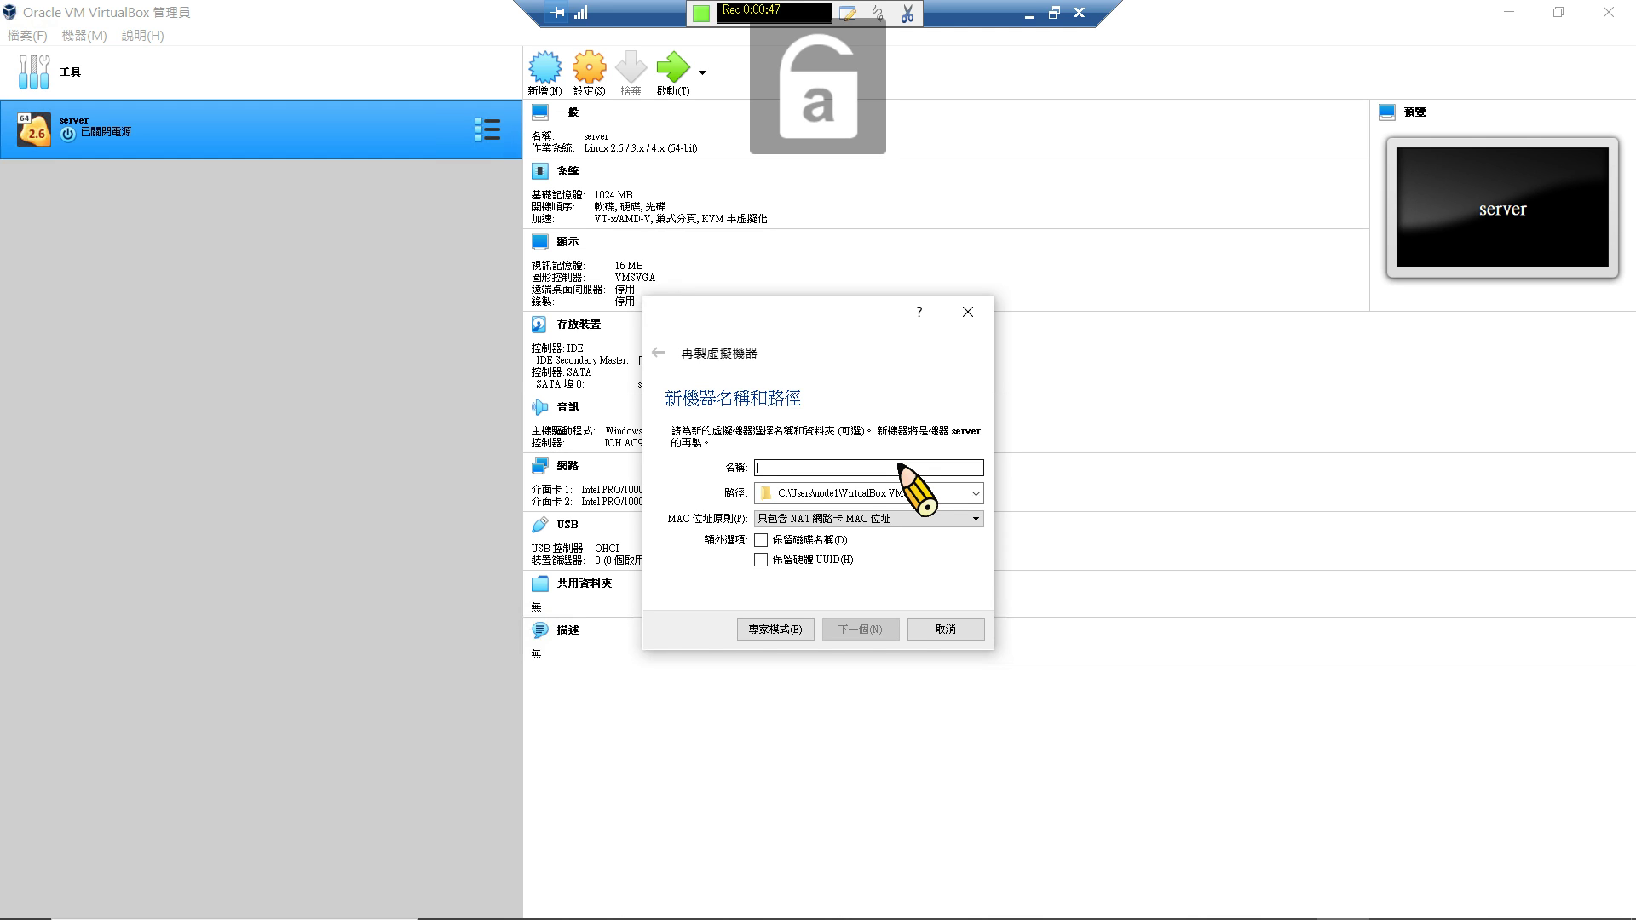
type("node01")
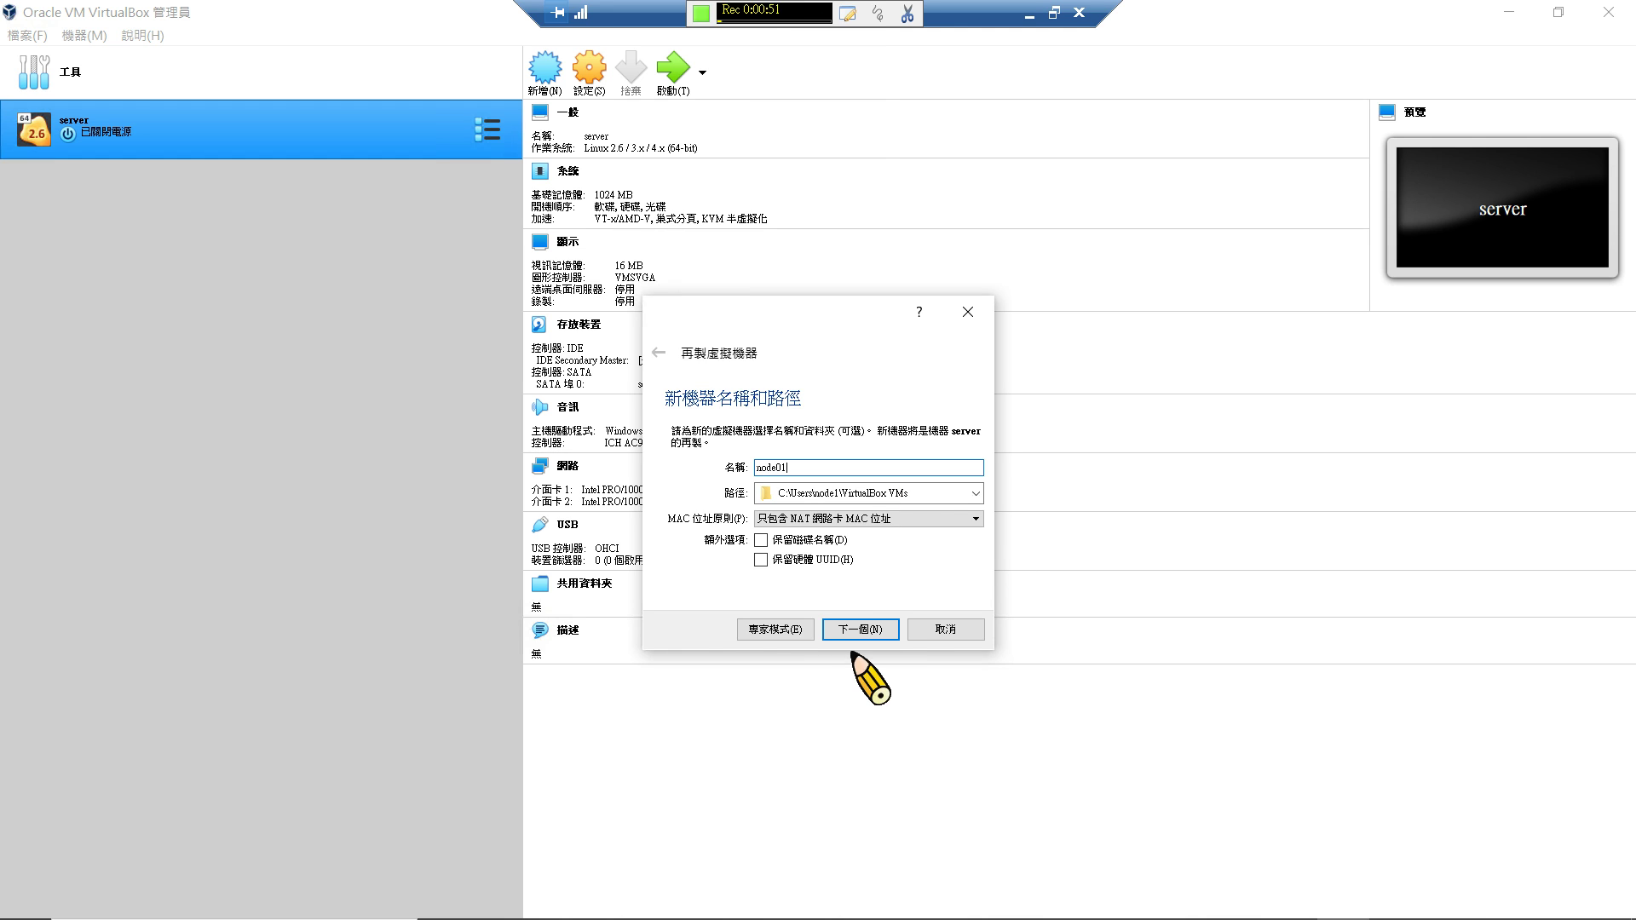
left_click(869, 627)
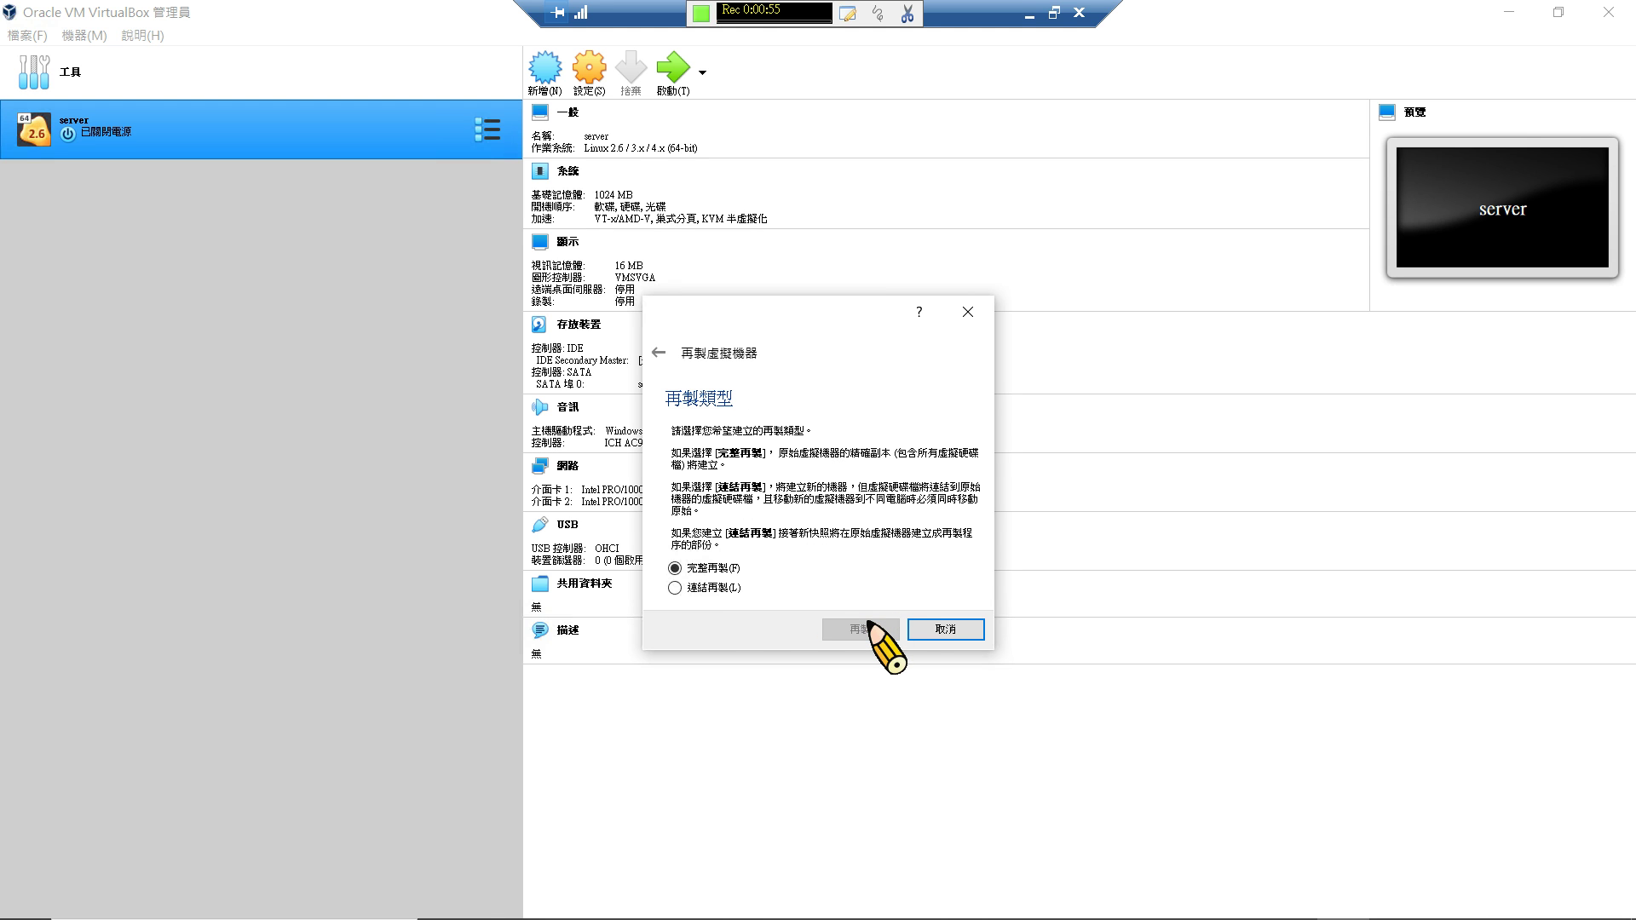
left_click(868, 625)
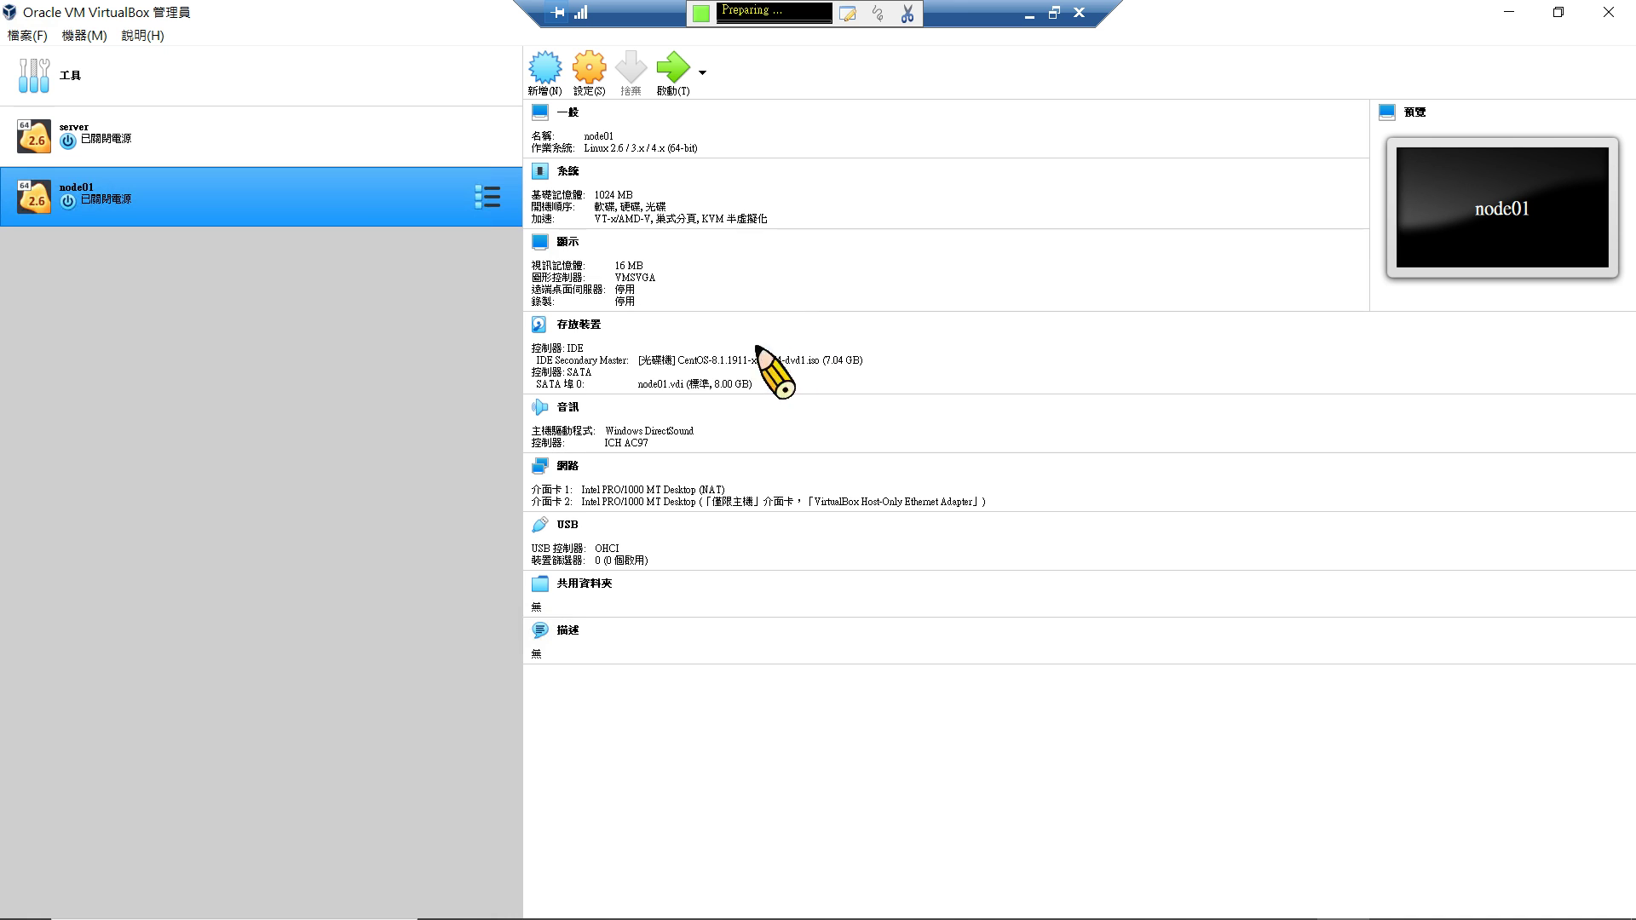
From the server VM's context menu, make a full clone named node02.
right_click(357, 220)
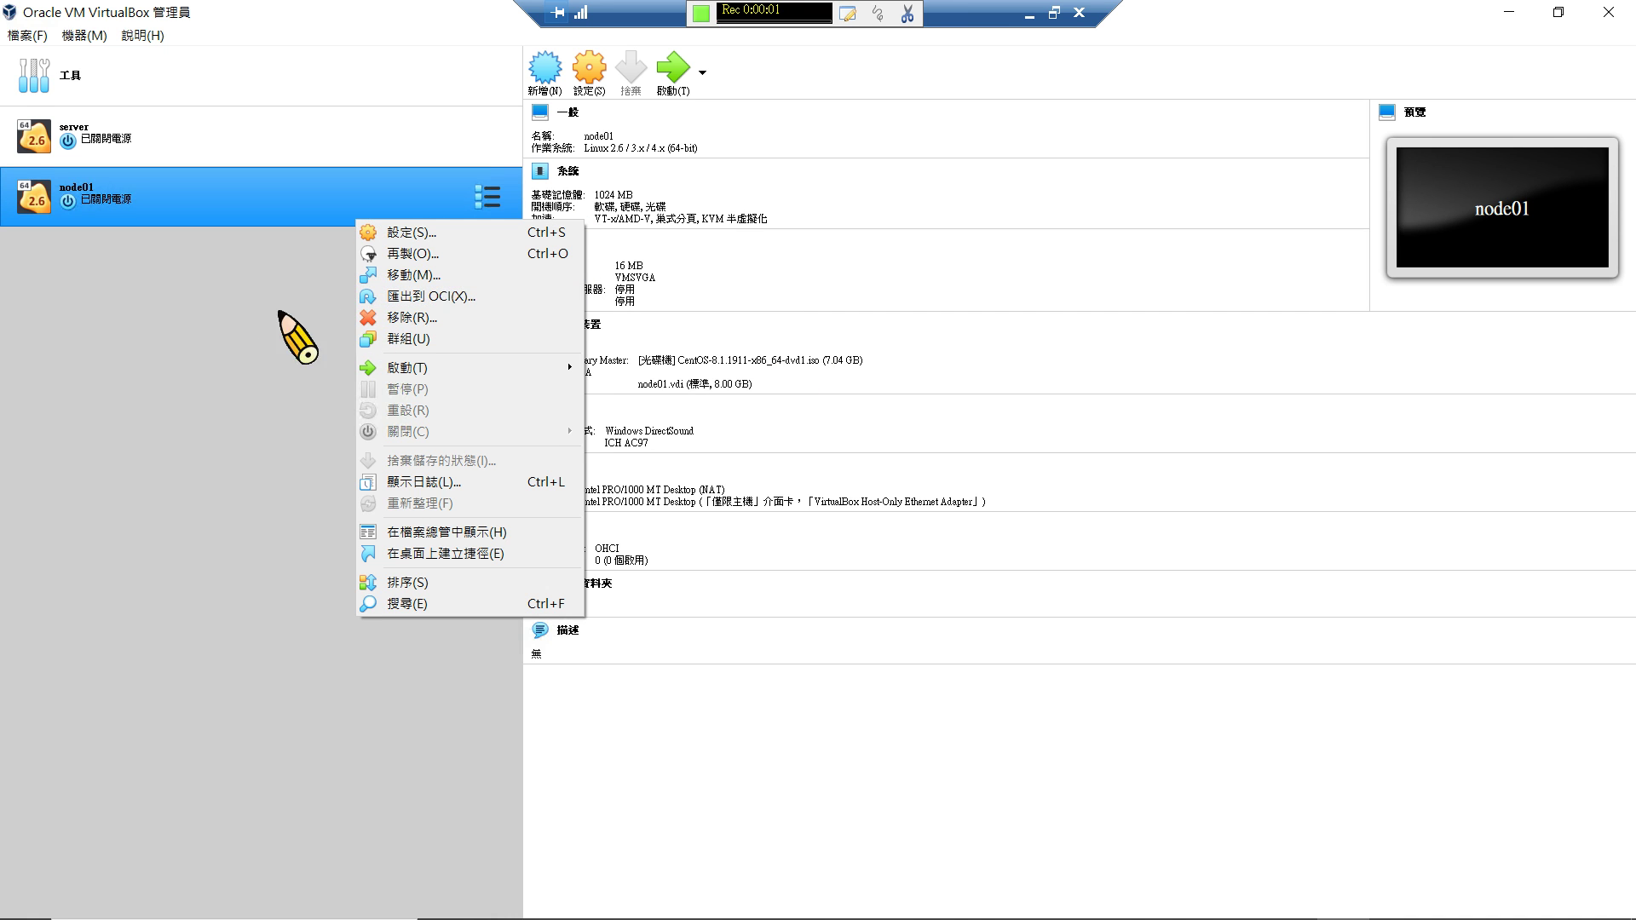
left_click(329, 253)
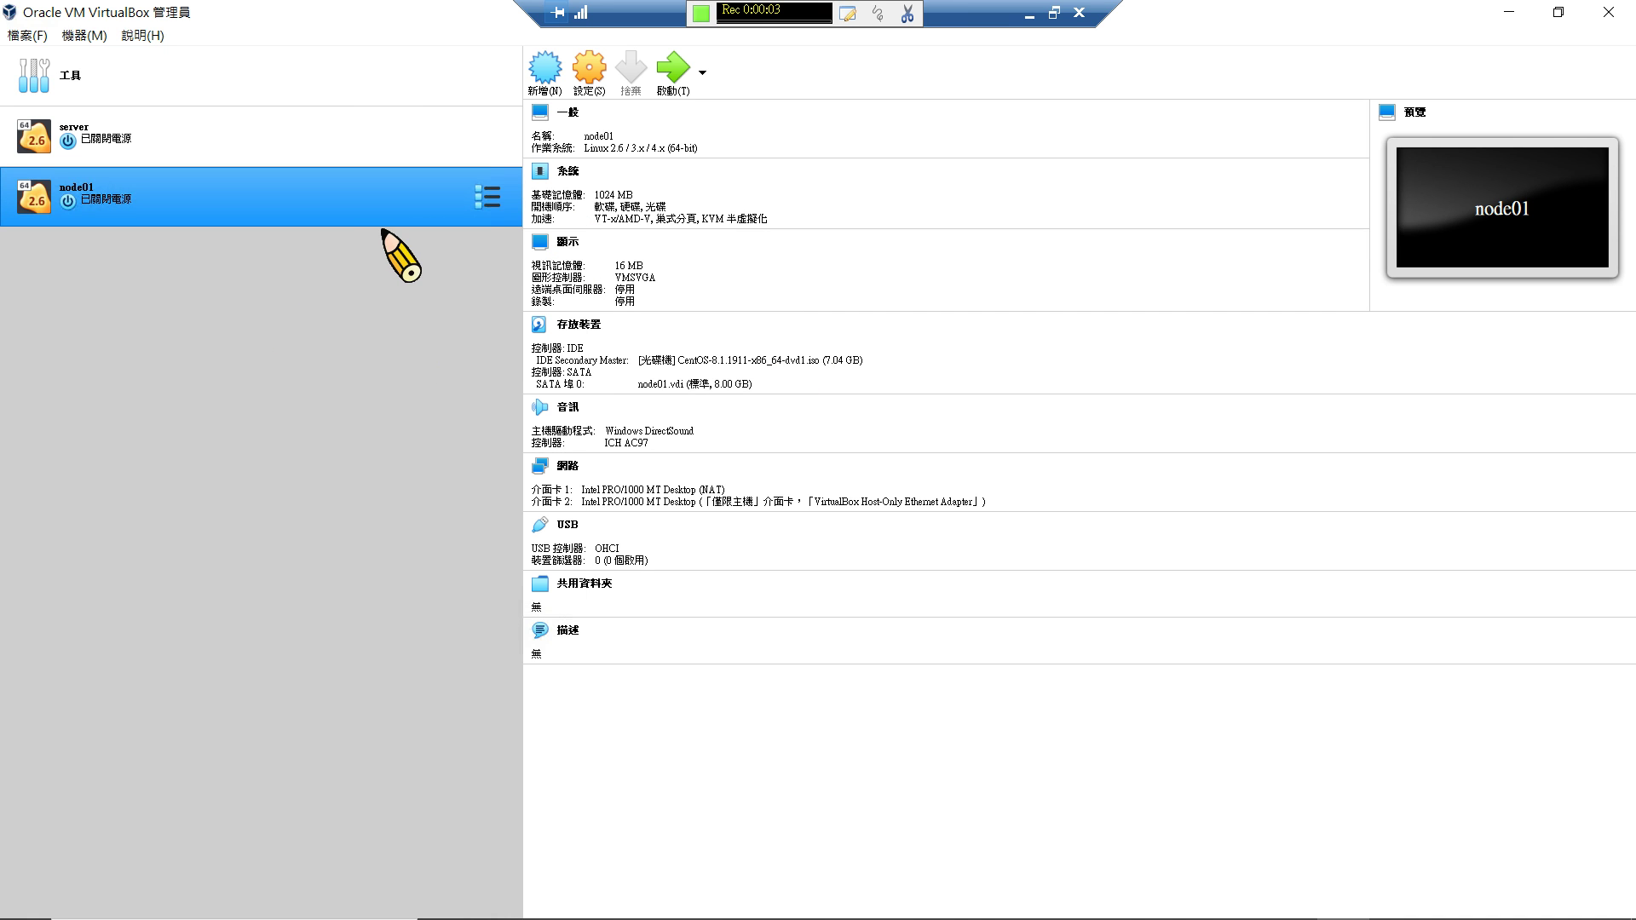
left_click(363, 160, "ctrl")
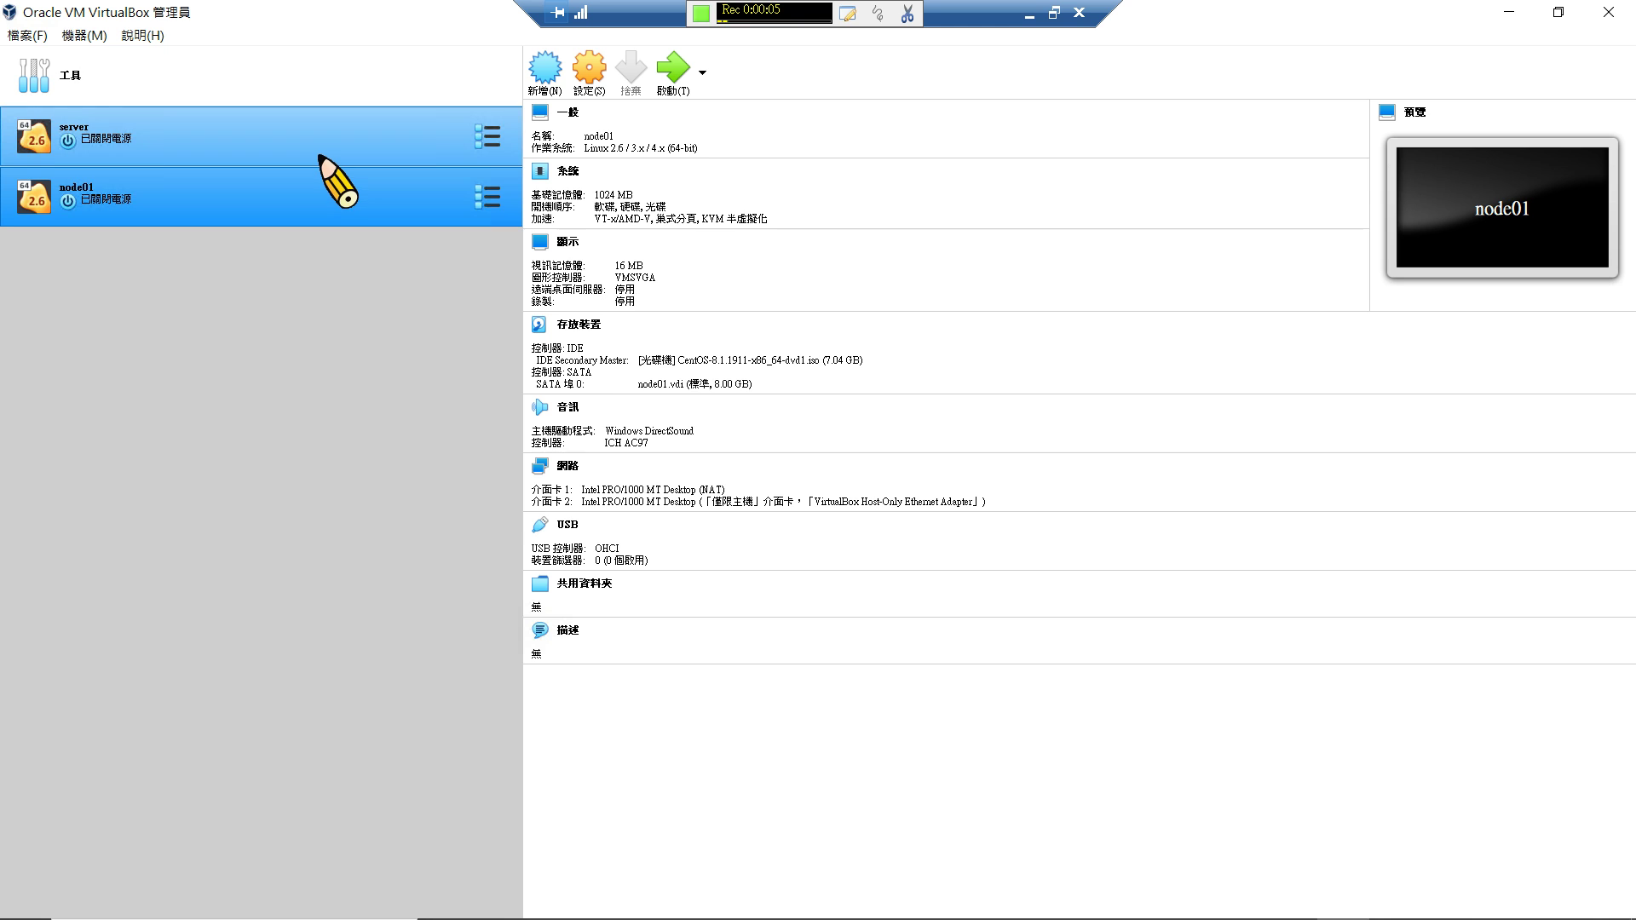
right_click(319, 154)
left_click(354, 186)
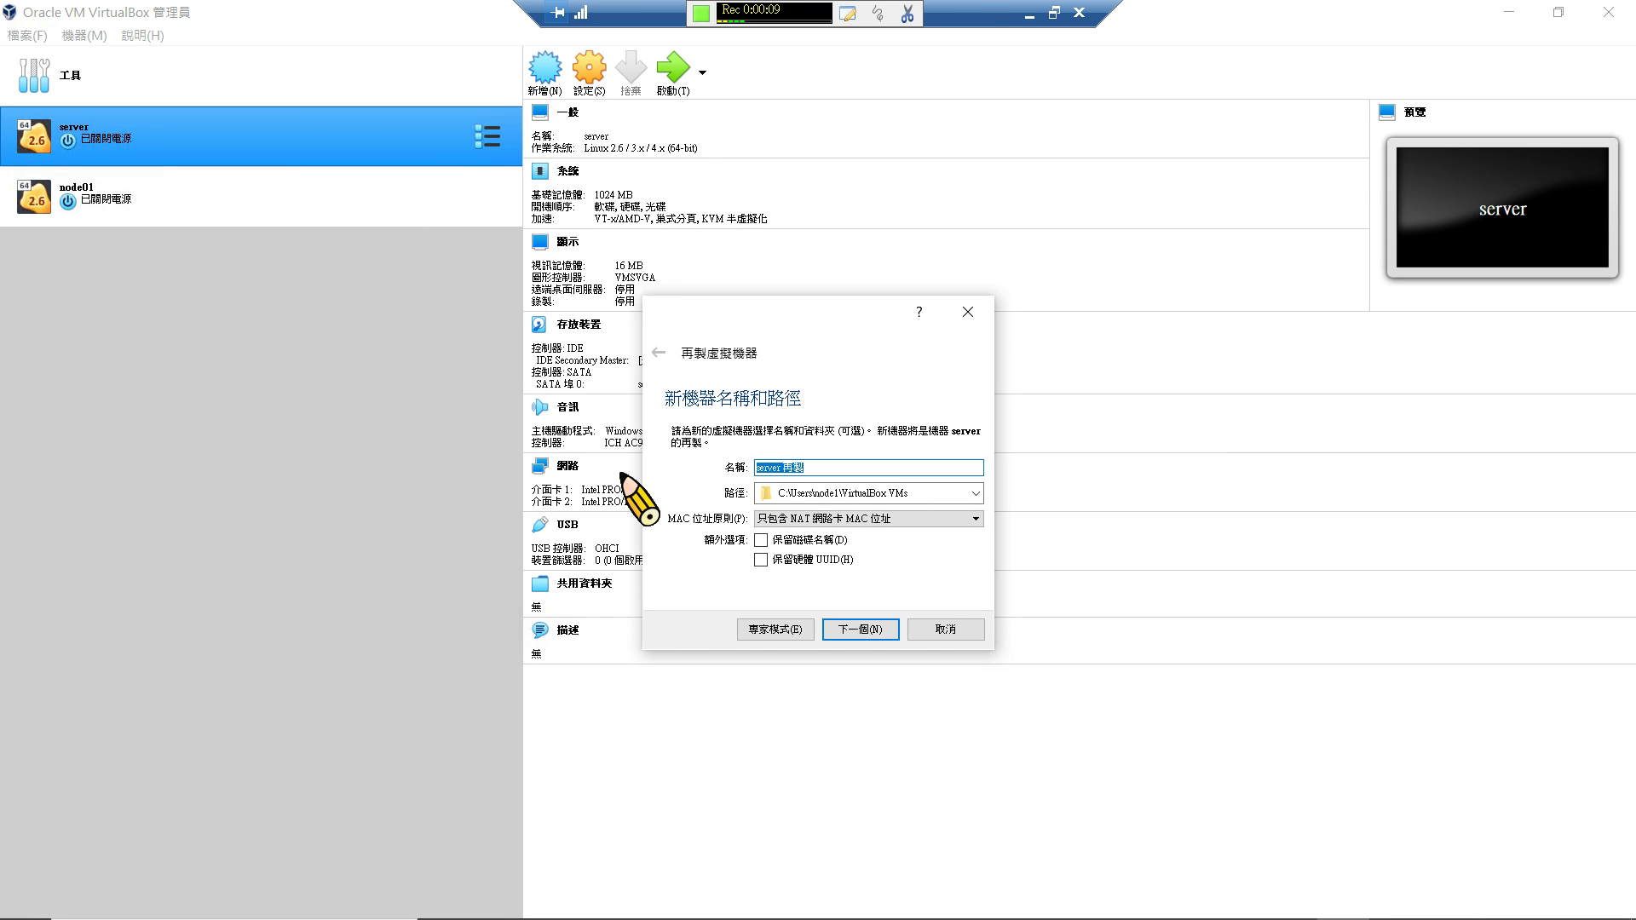
key("BackSpace")
type("node02")
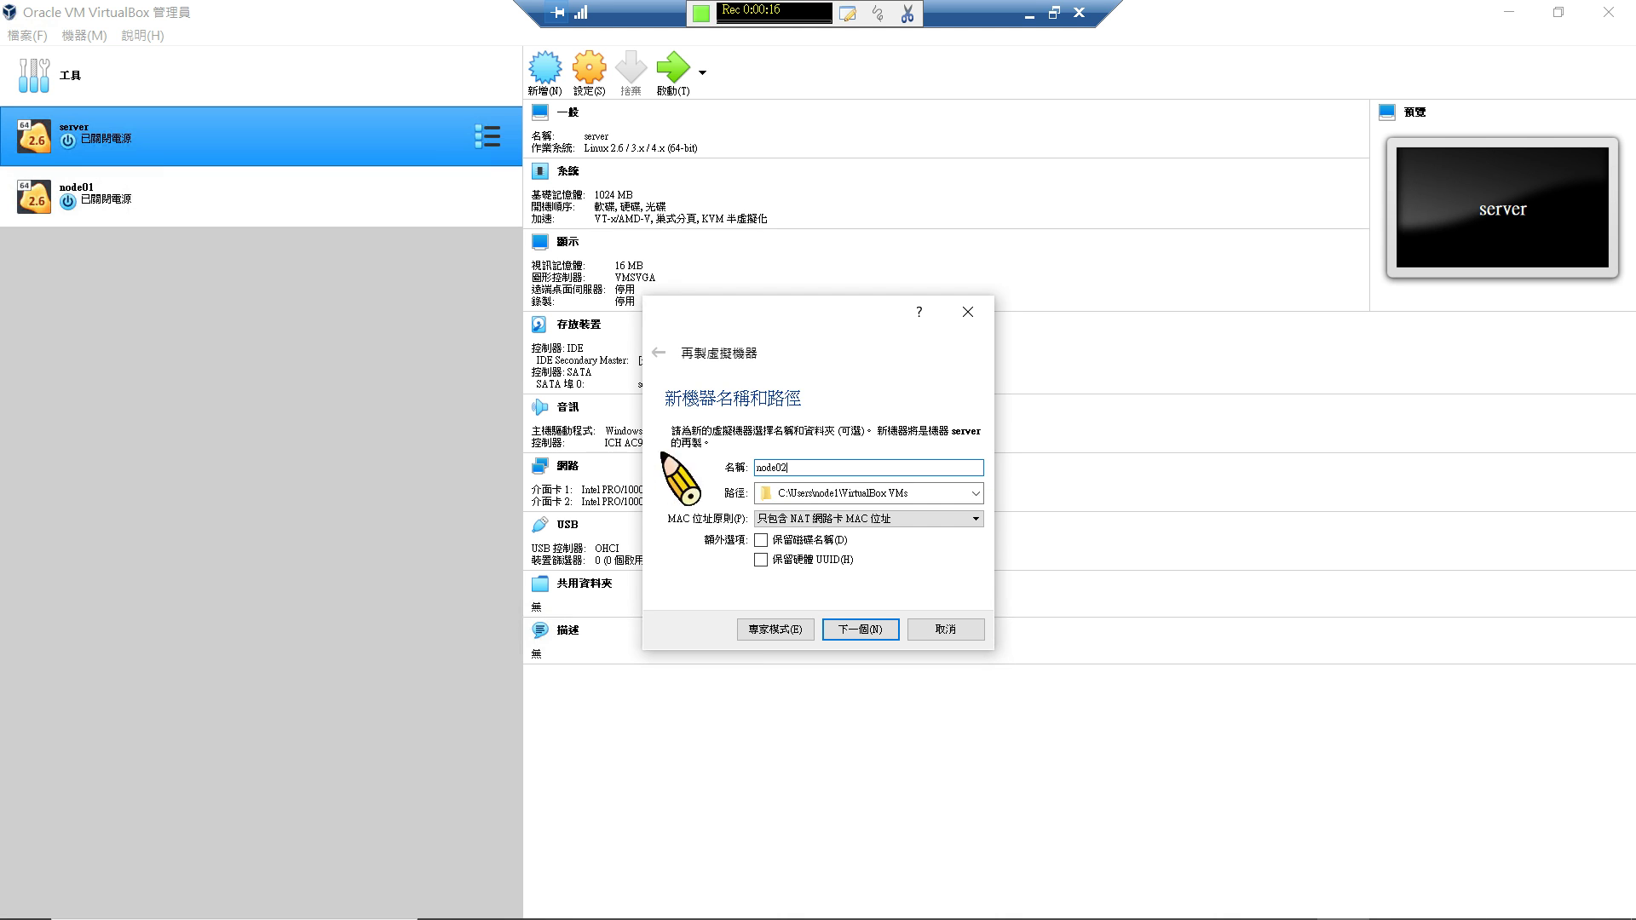
left_click(850, 634)
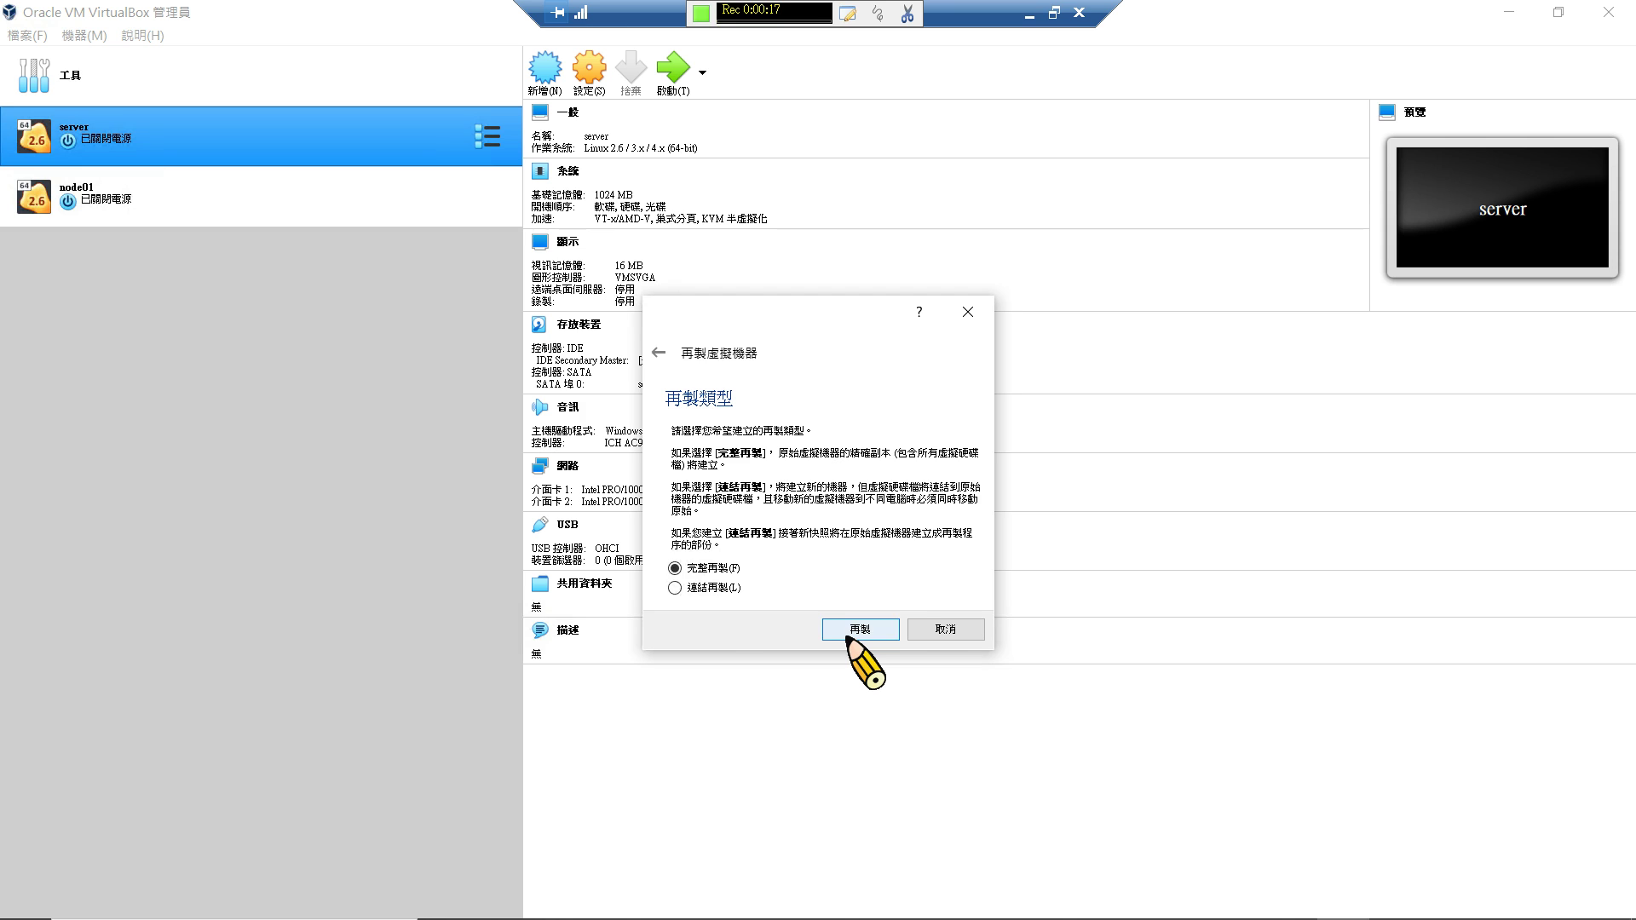
left_click(855, 631)
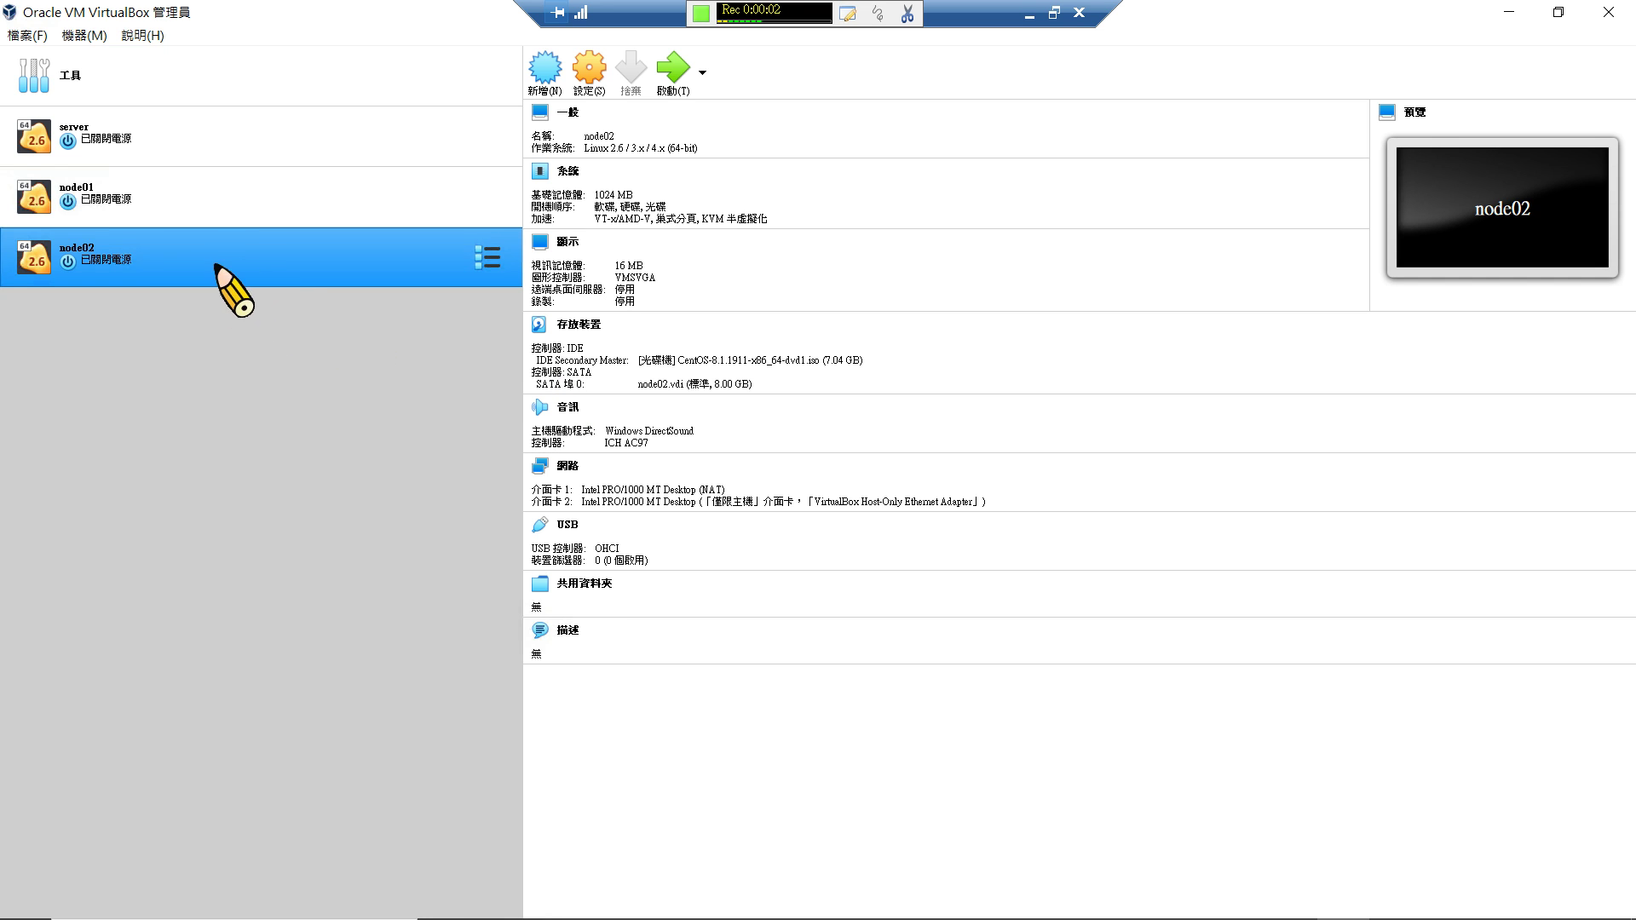
Attach node01's Adapter 1 to 僅限主機介面卡 (host-only) in its network settings and save.
left_click(282, 195)
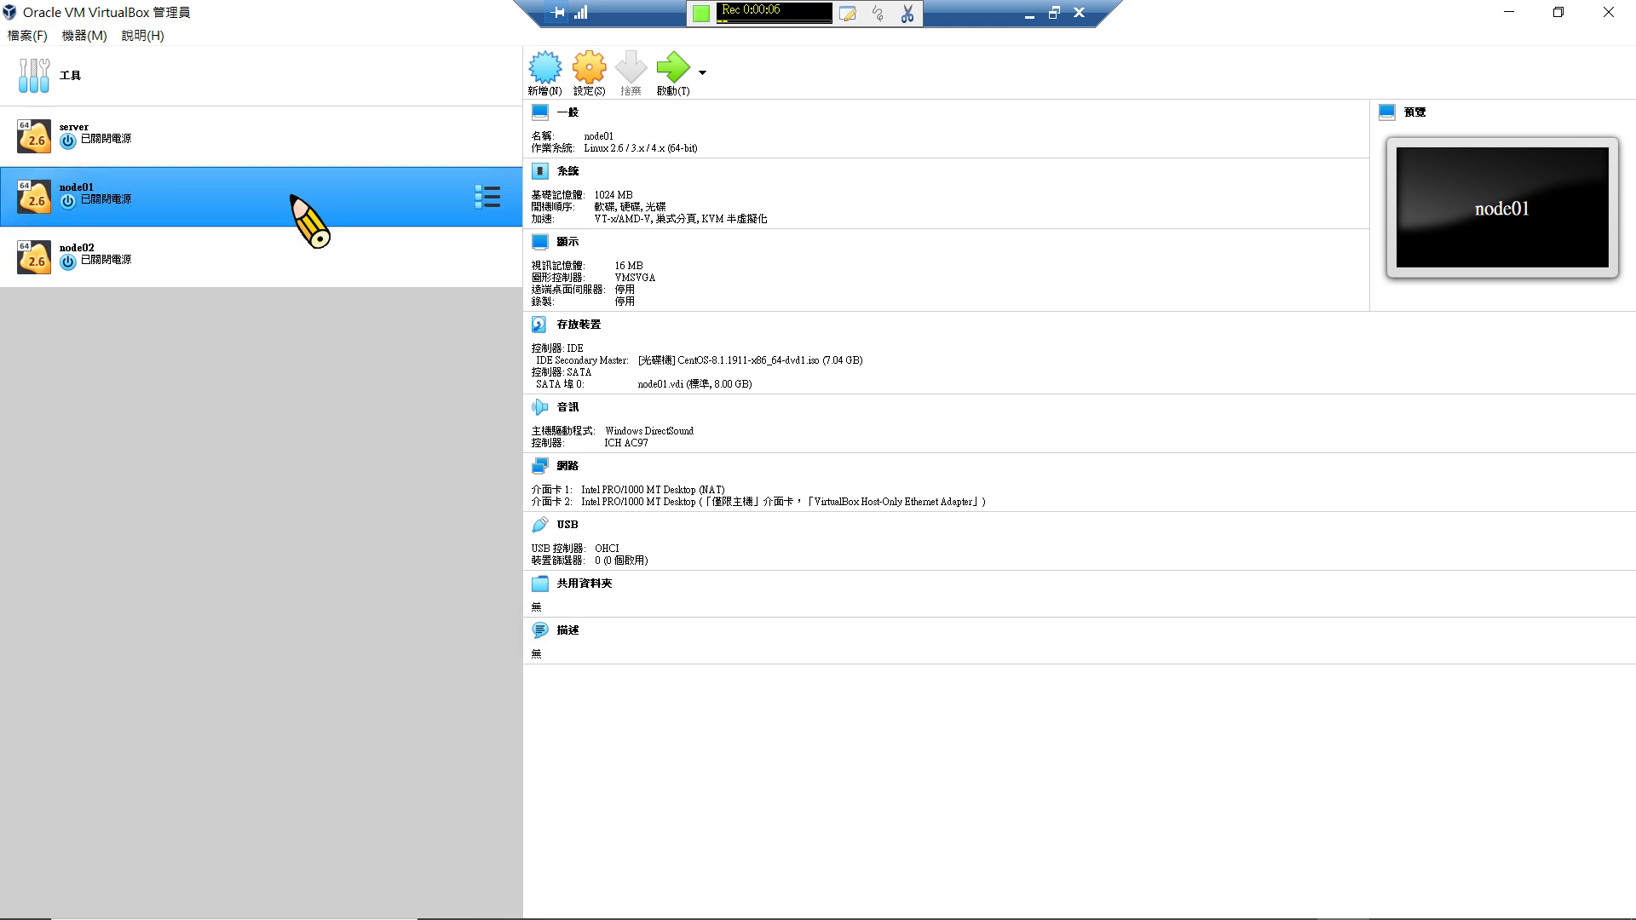
right_click(285, 196)
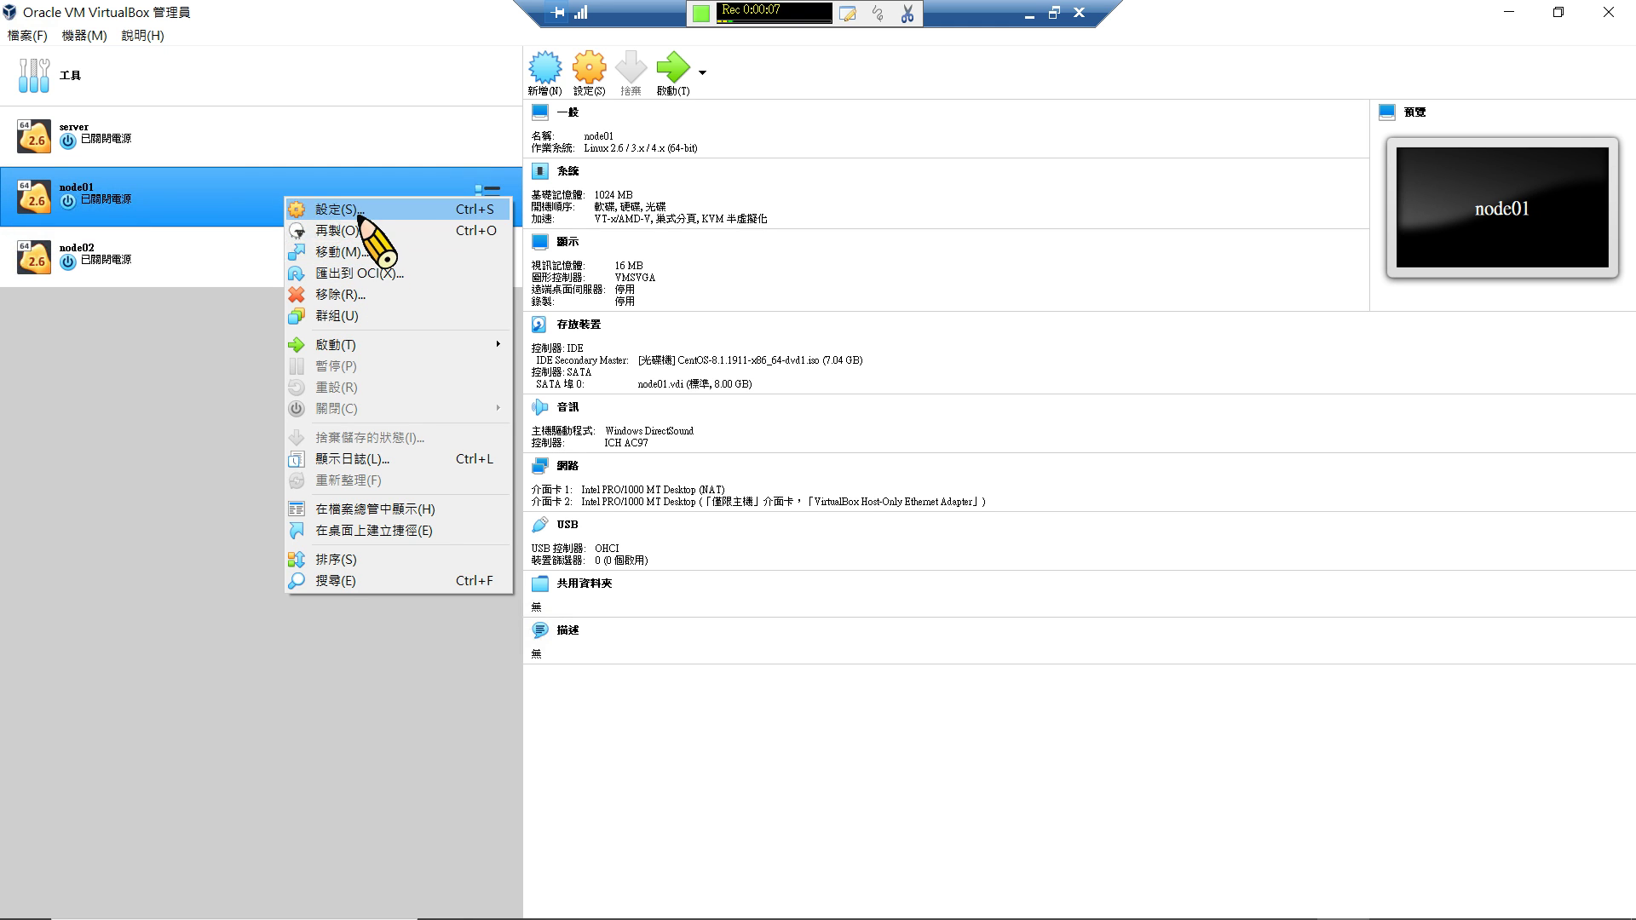
key("Escape")
key("ctrl+s")
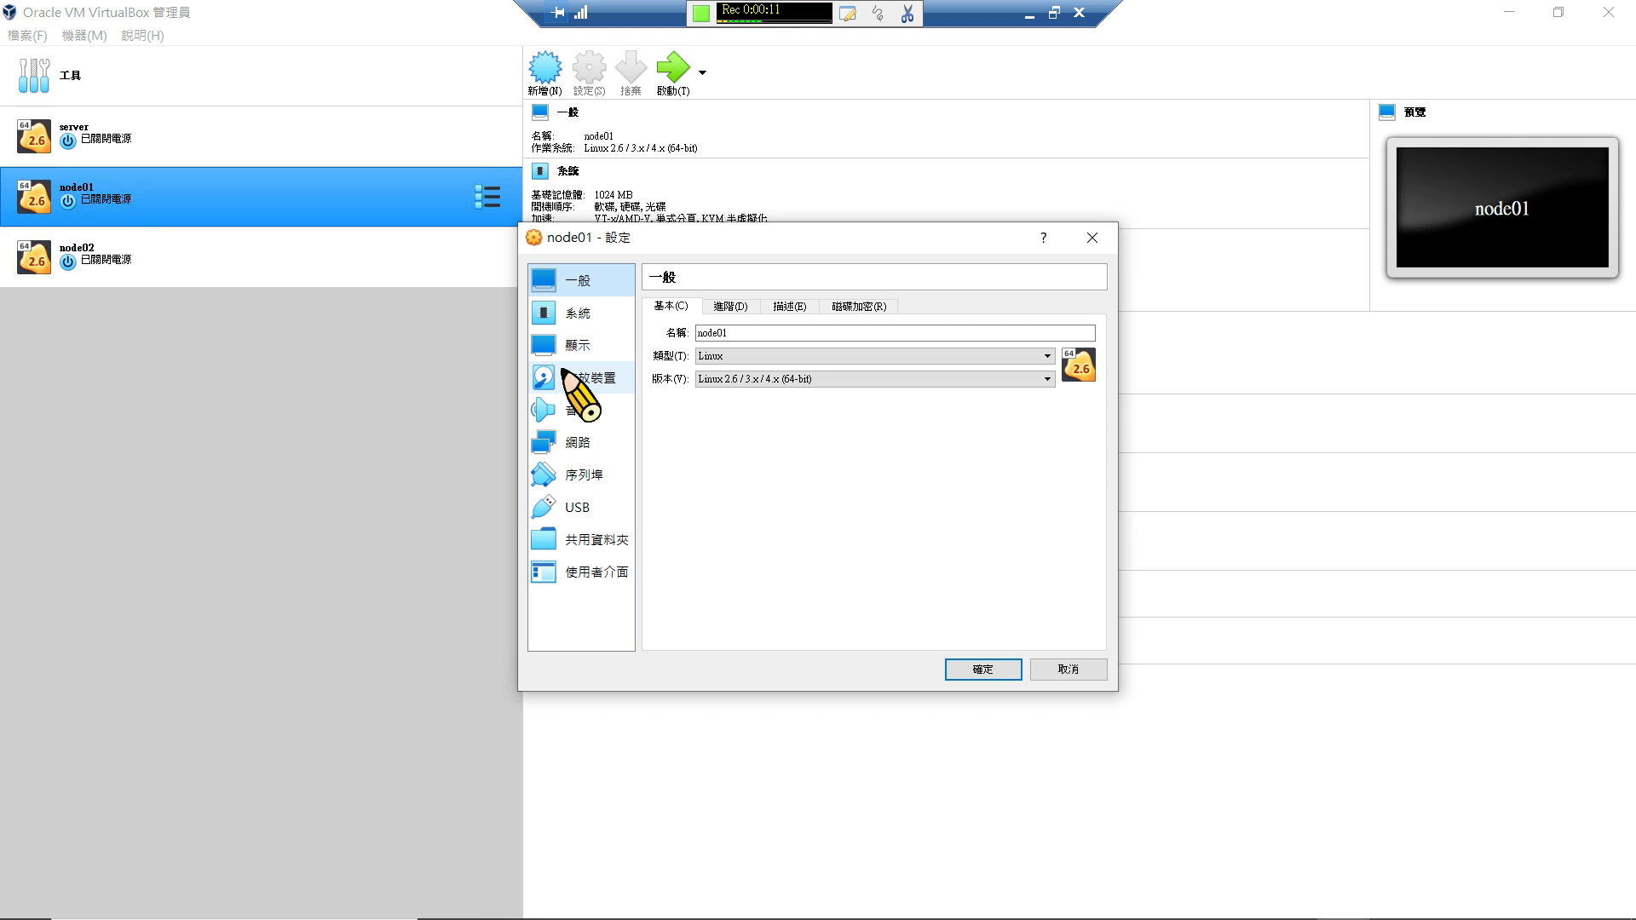
left_click(607, 433)
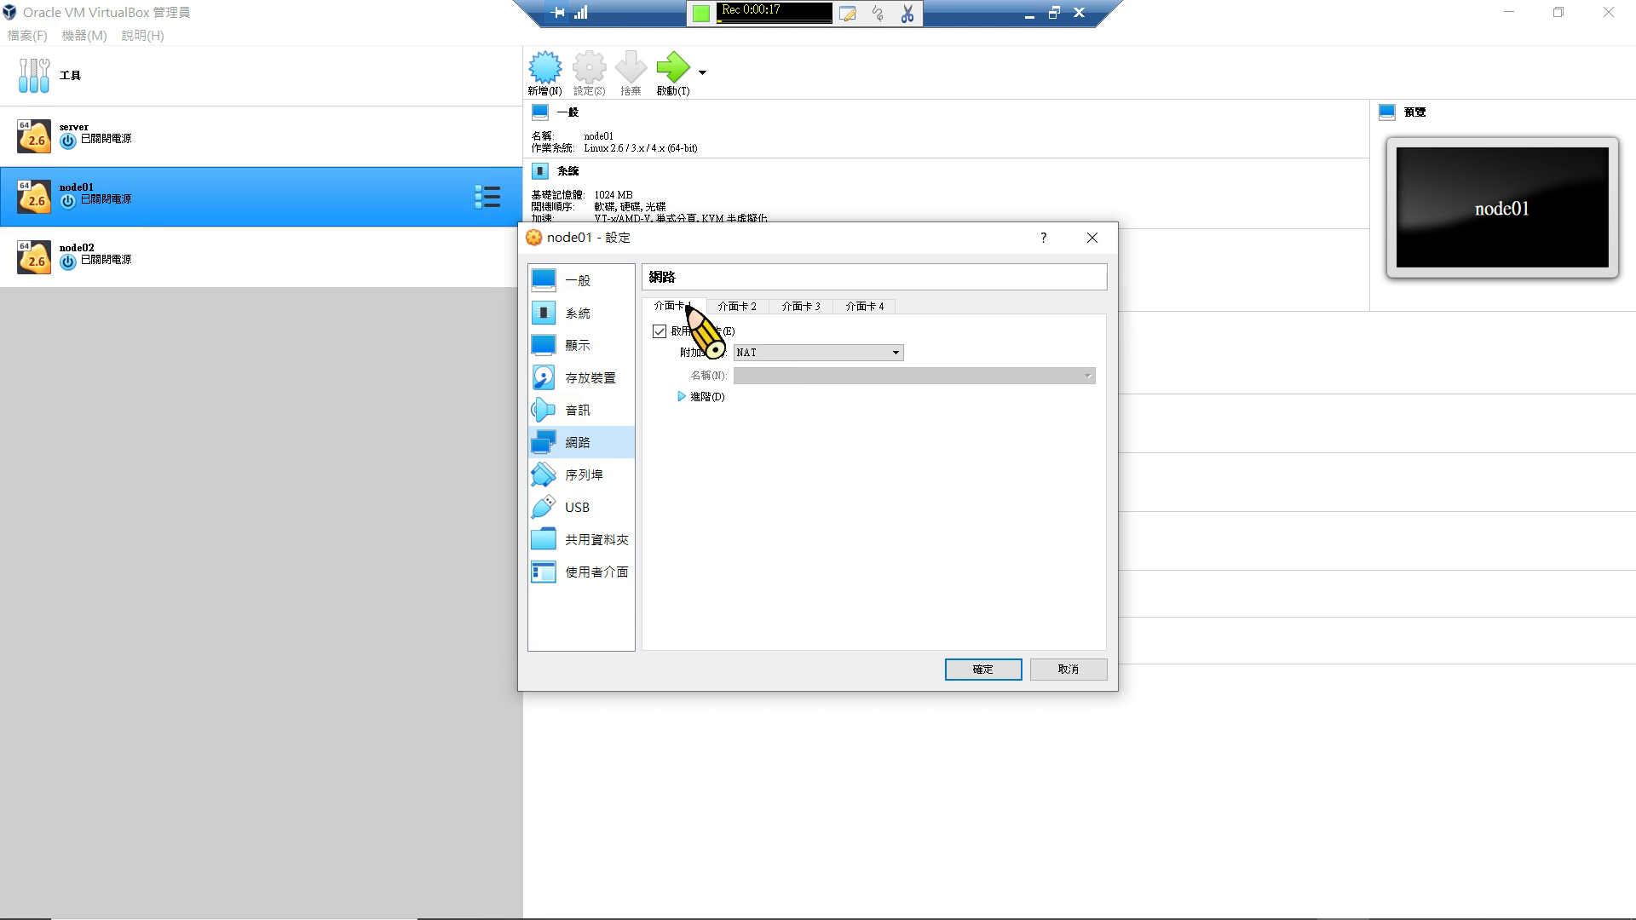
left_click(775, 354)
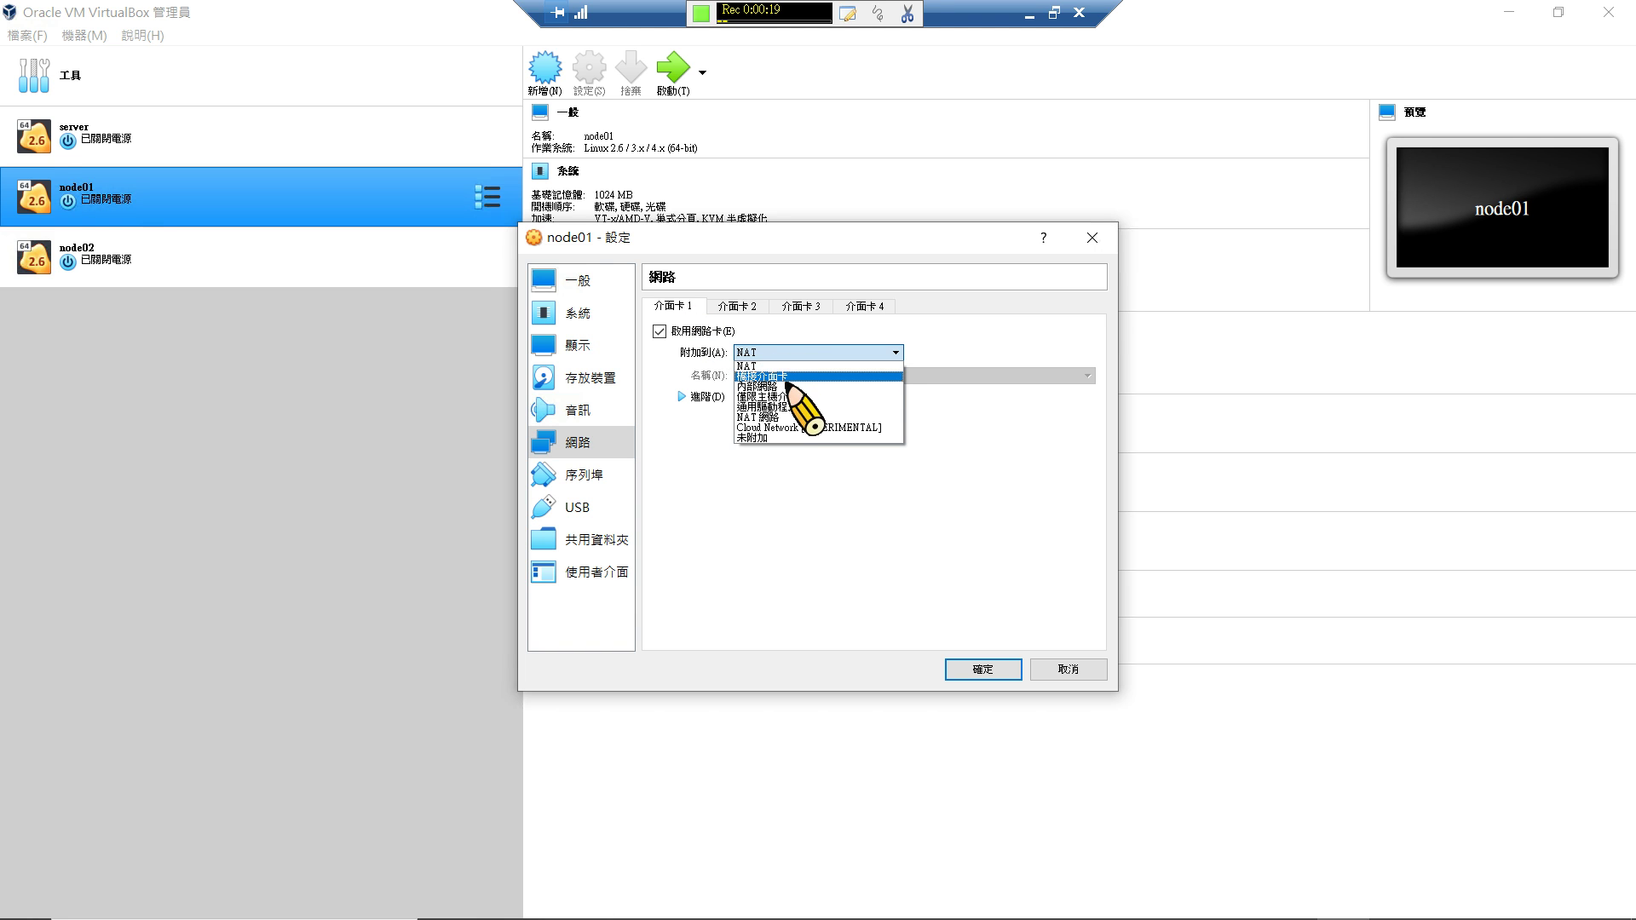
left_click(779, 396)
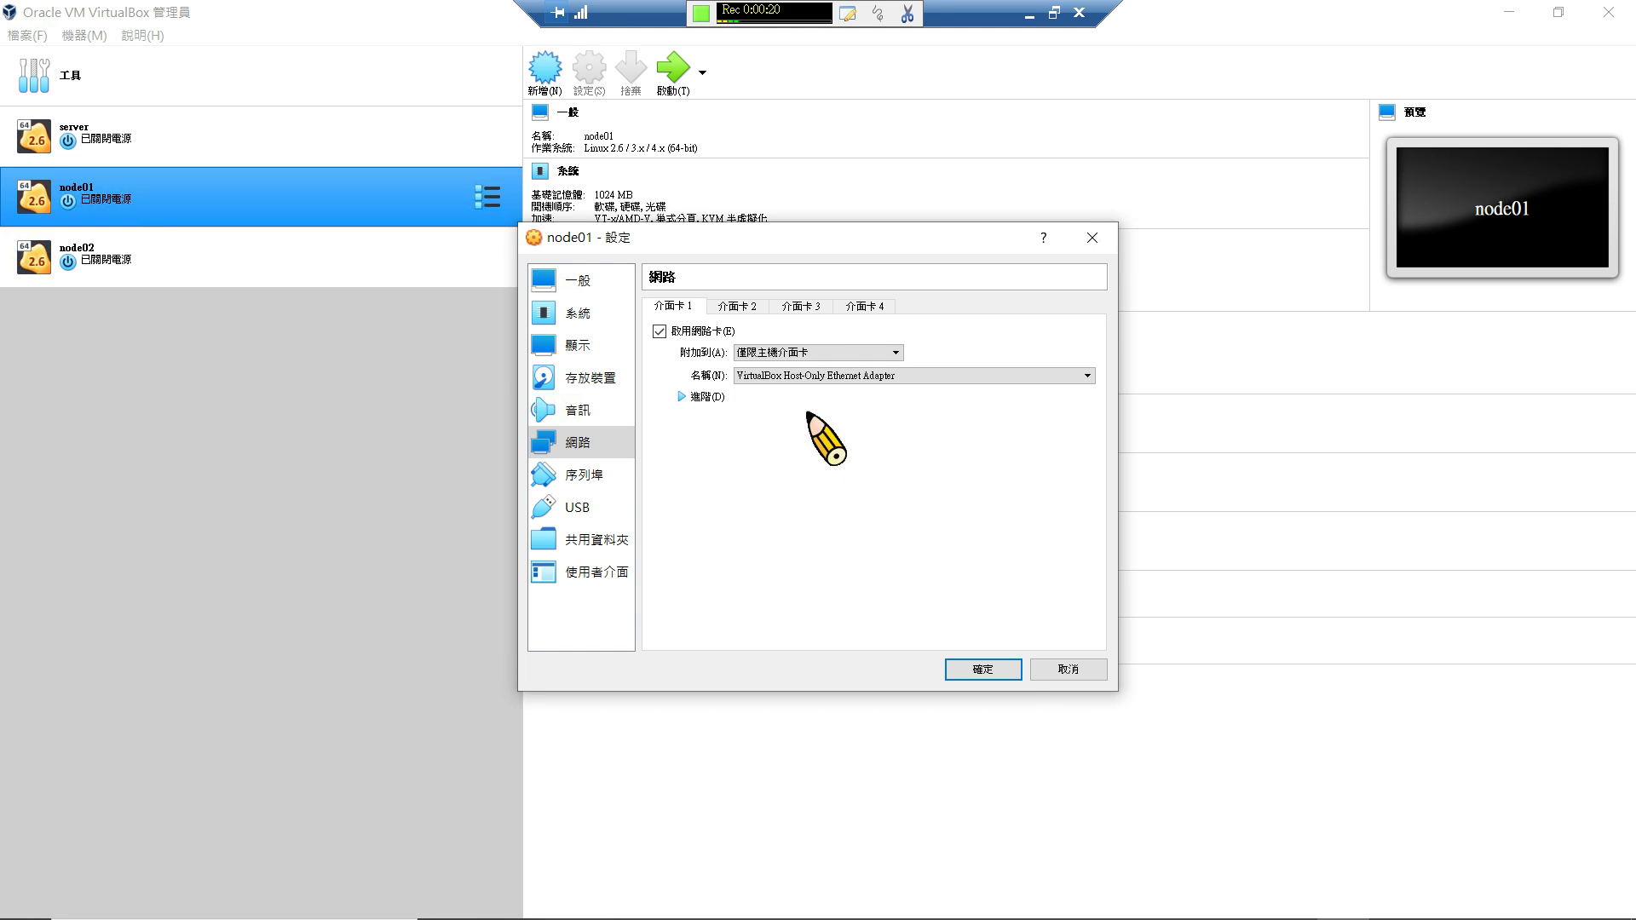
left_click(1012, 671)
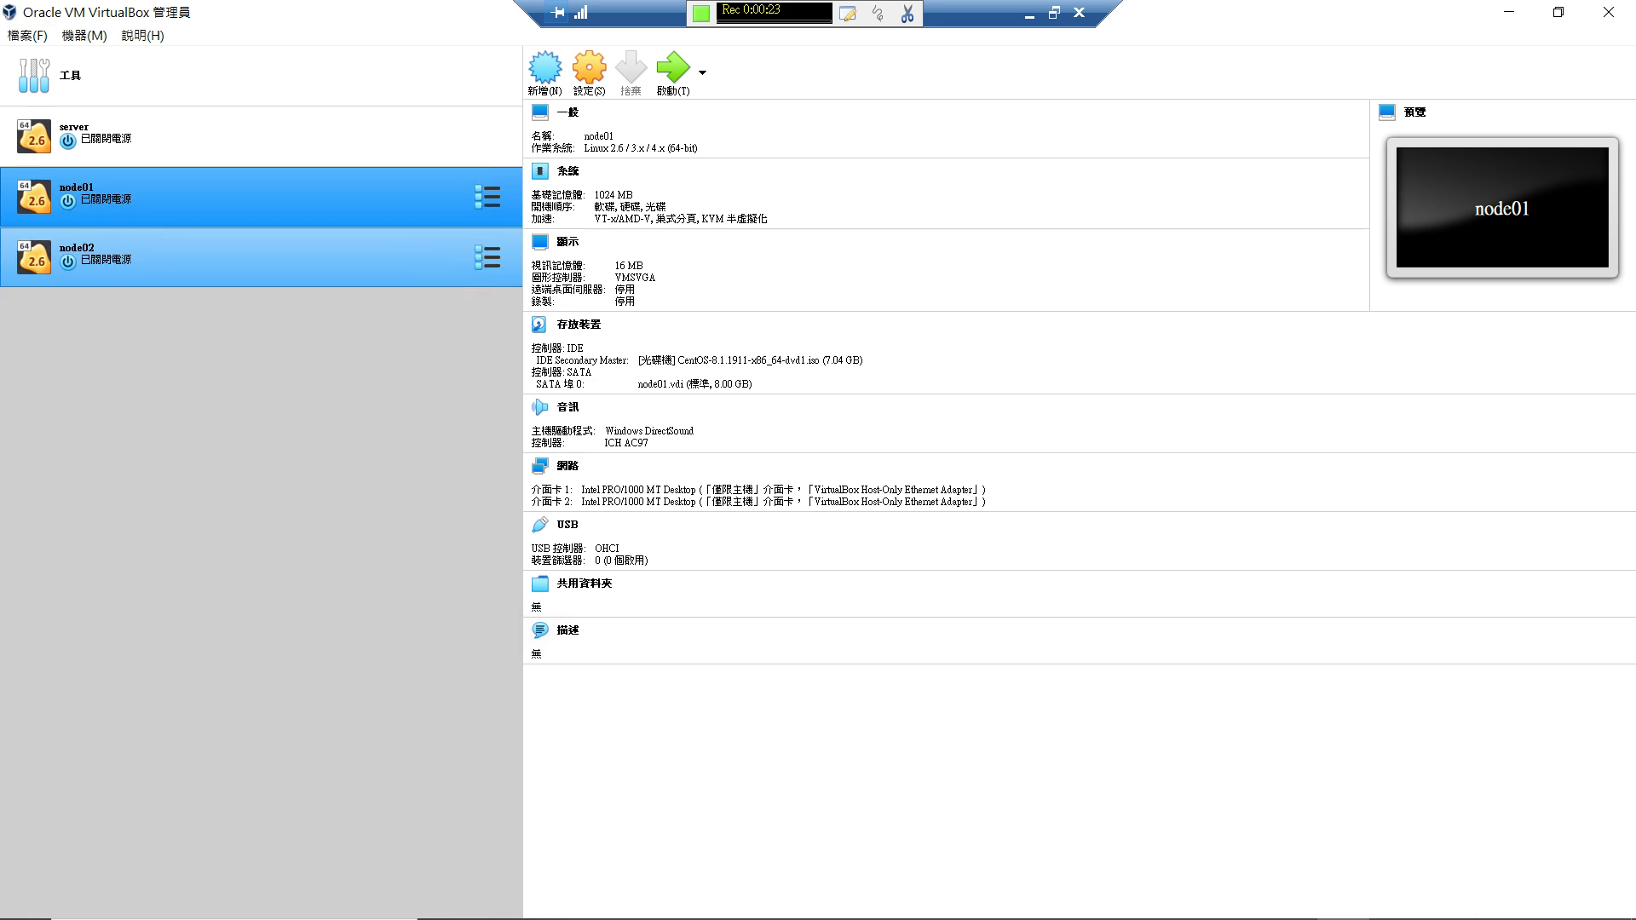
Attach node02's Adapter 1 to 僅限主機介面卡 (host-only), save, and reselect node01.
left_click(423, 260)
right_click(421, 256)
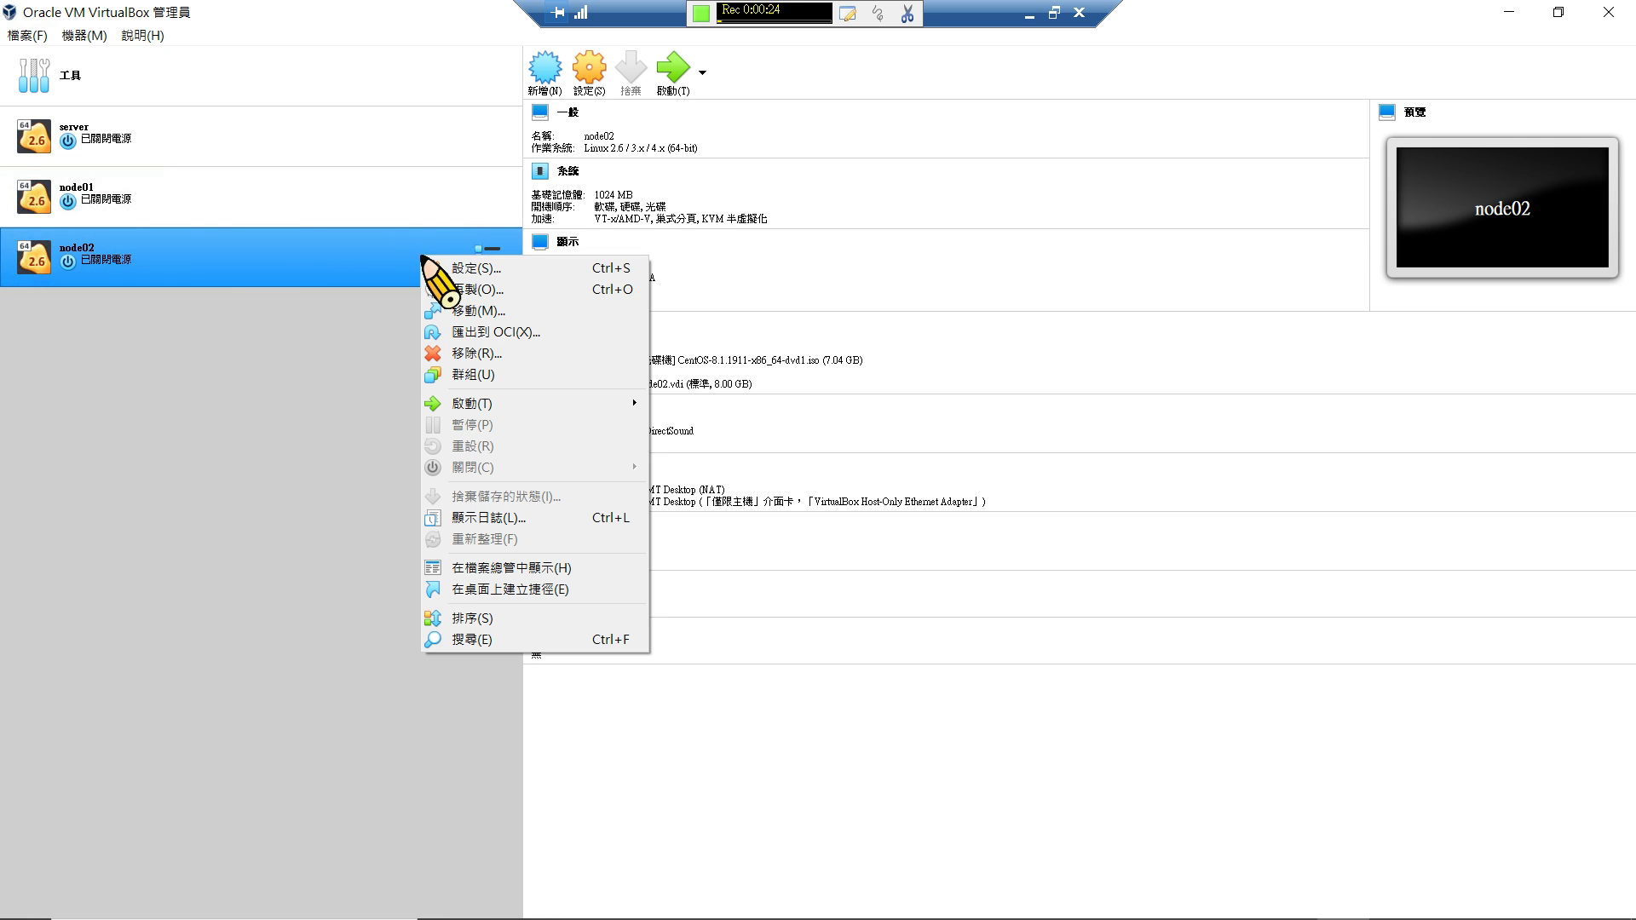
left_click(503, 267)
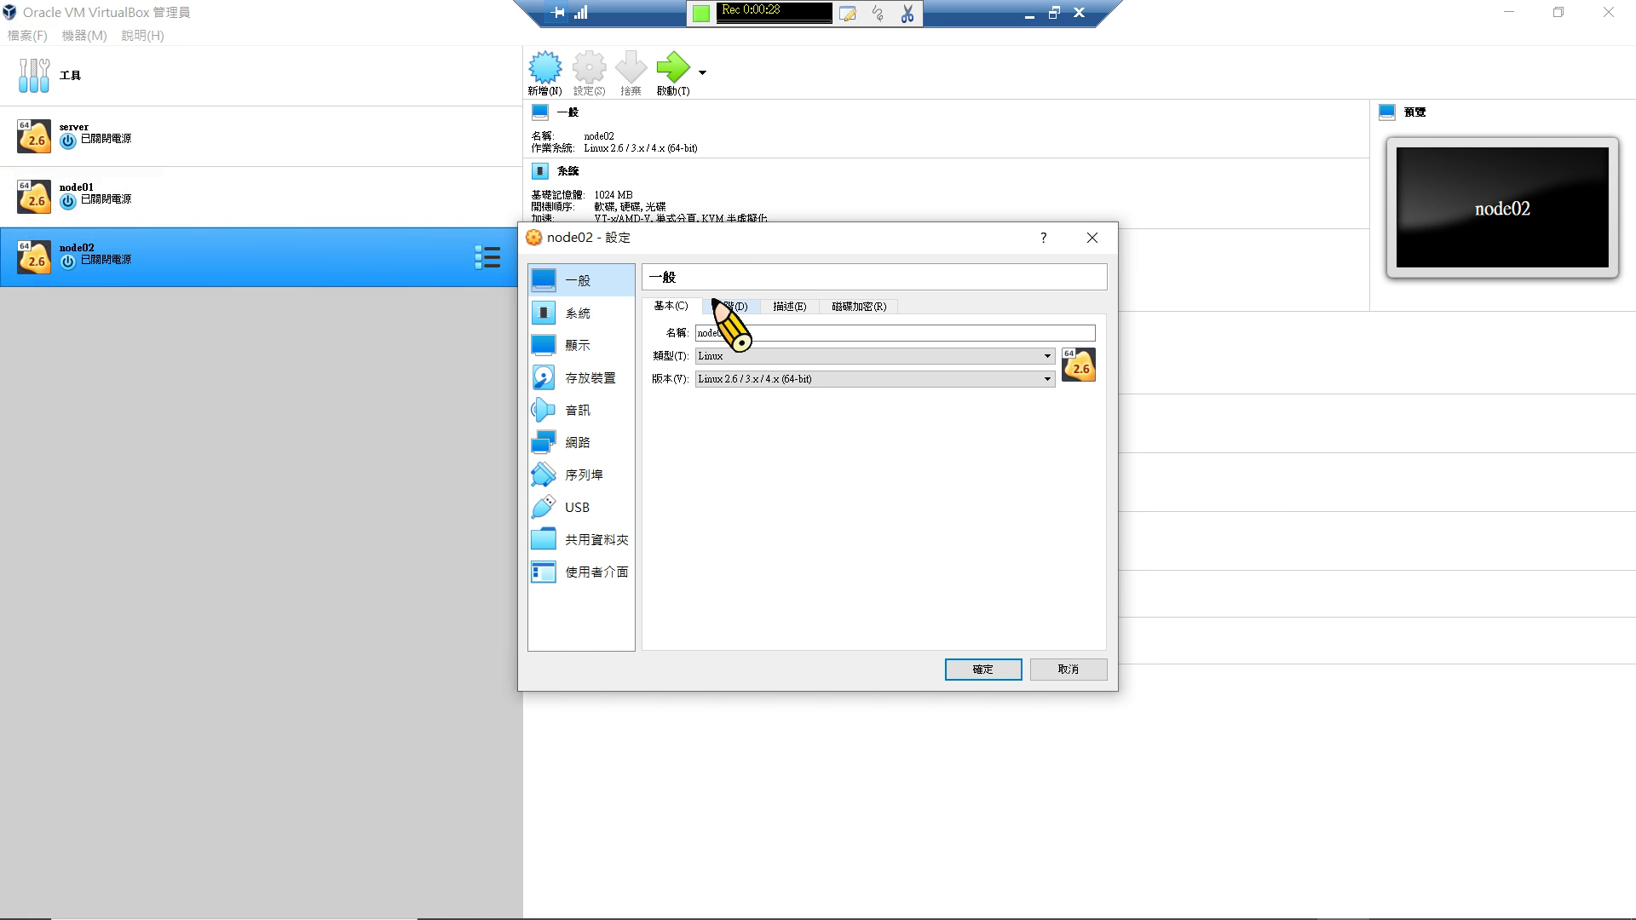
left_click(726, 306)
left_click(597, 442)
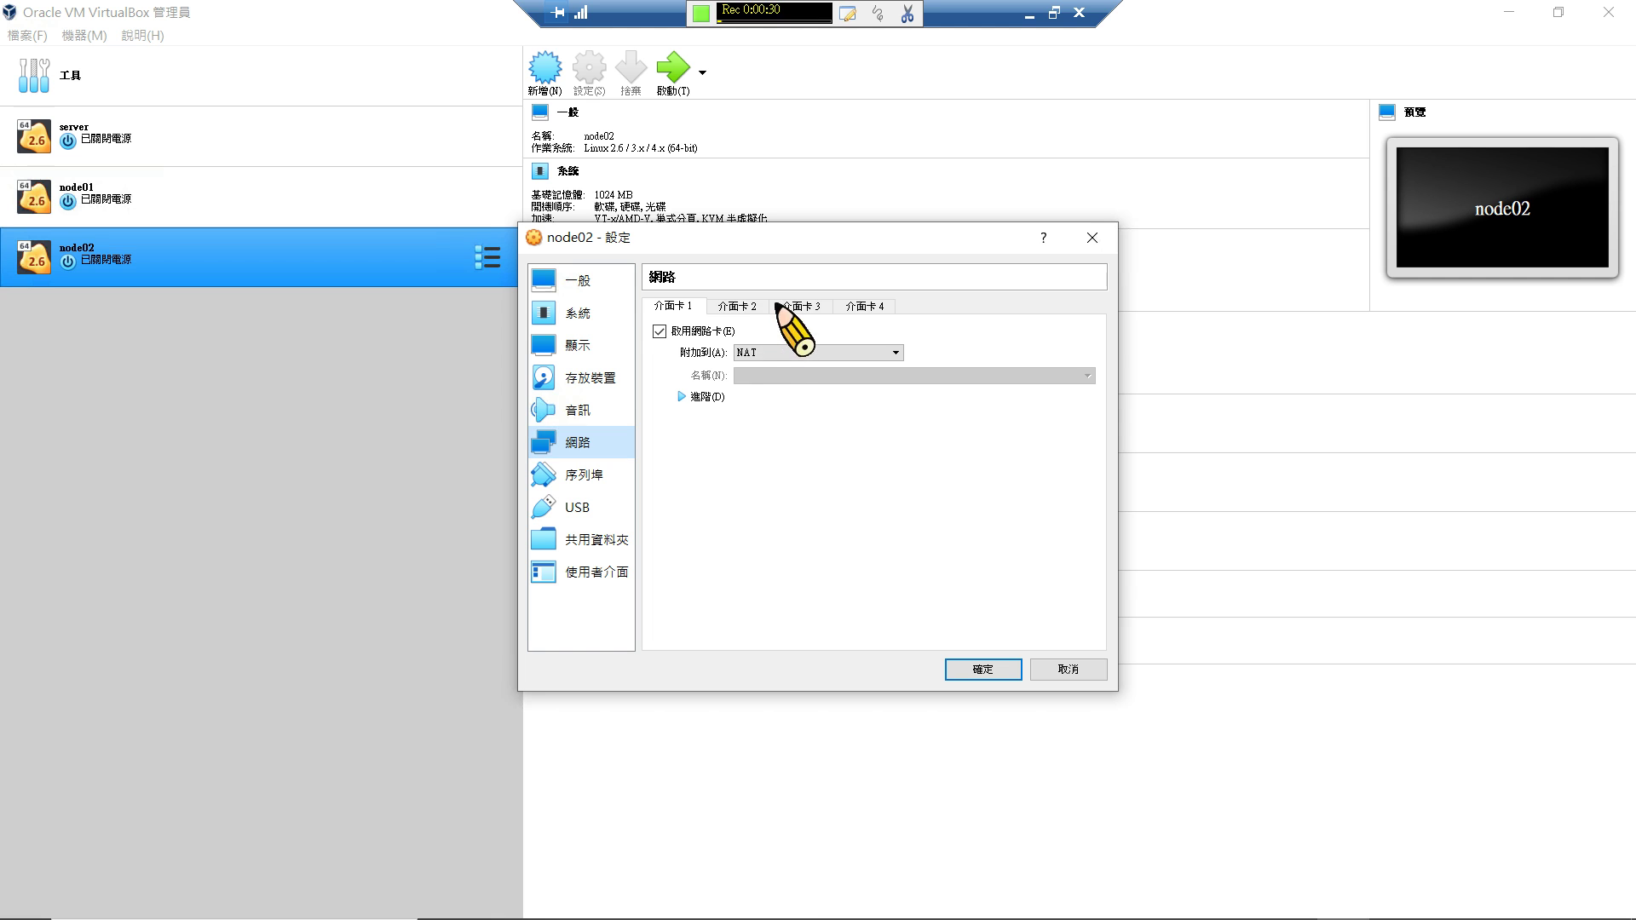
left_click(750, 352)
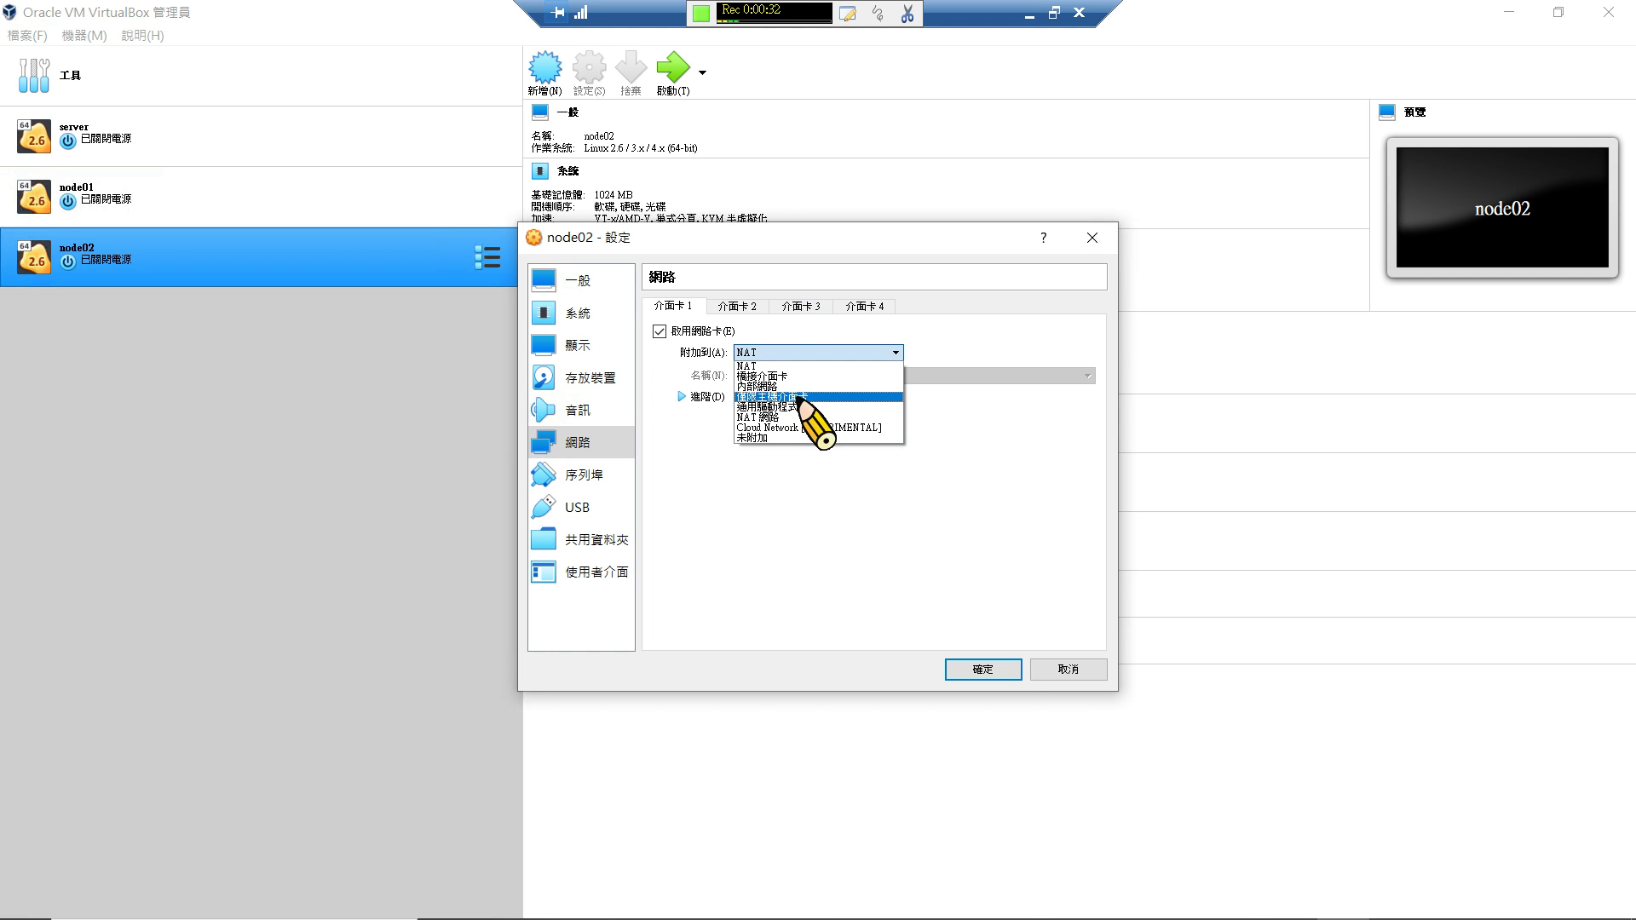
left_click(801, 397)
left_click(1006, 667)
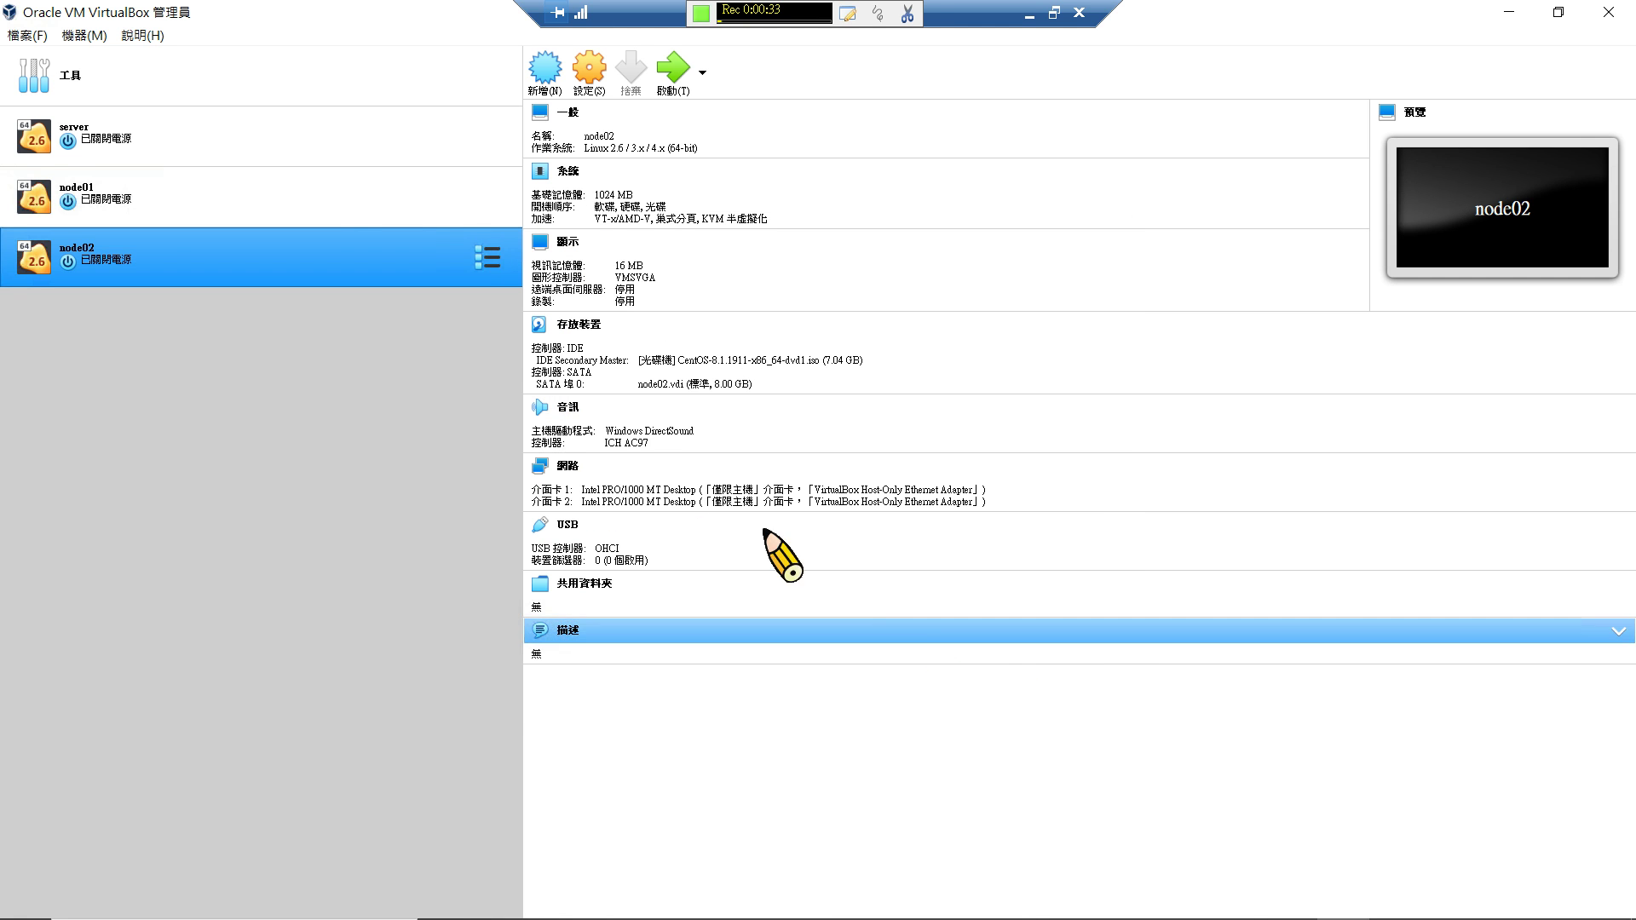
left_click(341, 194, "ctrl")
left_click(334, 193)
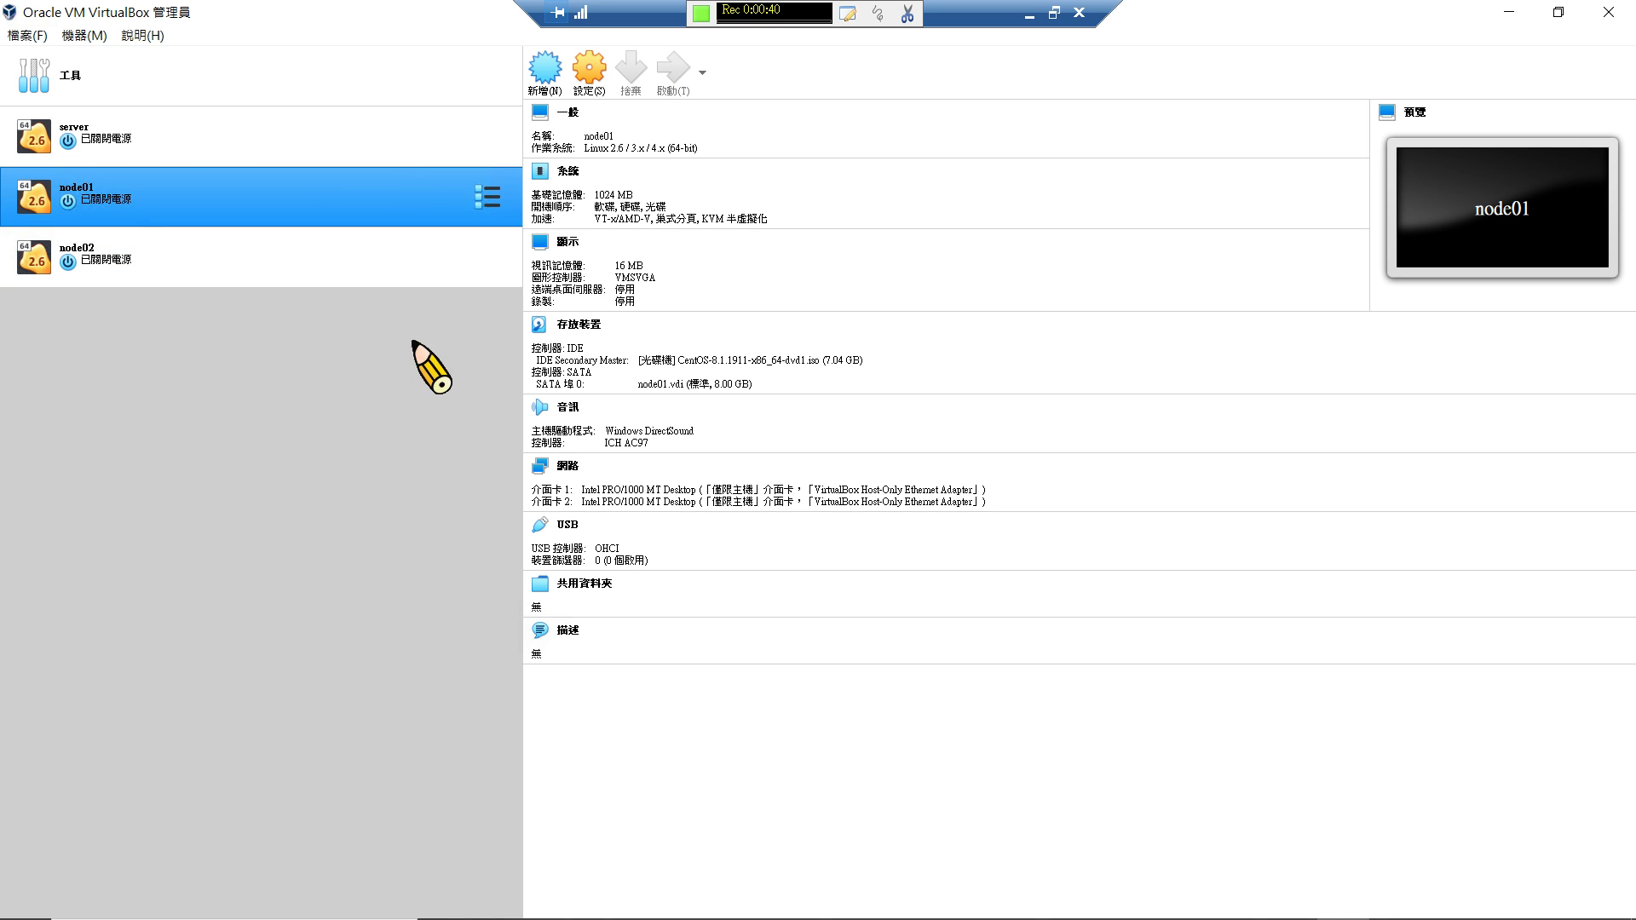
Start node01, dismiss the keyboard and mouse notices, and boot the default CentOS kernel.
double_click(361, 223)
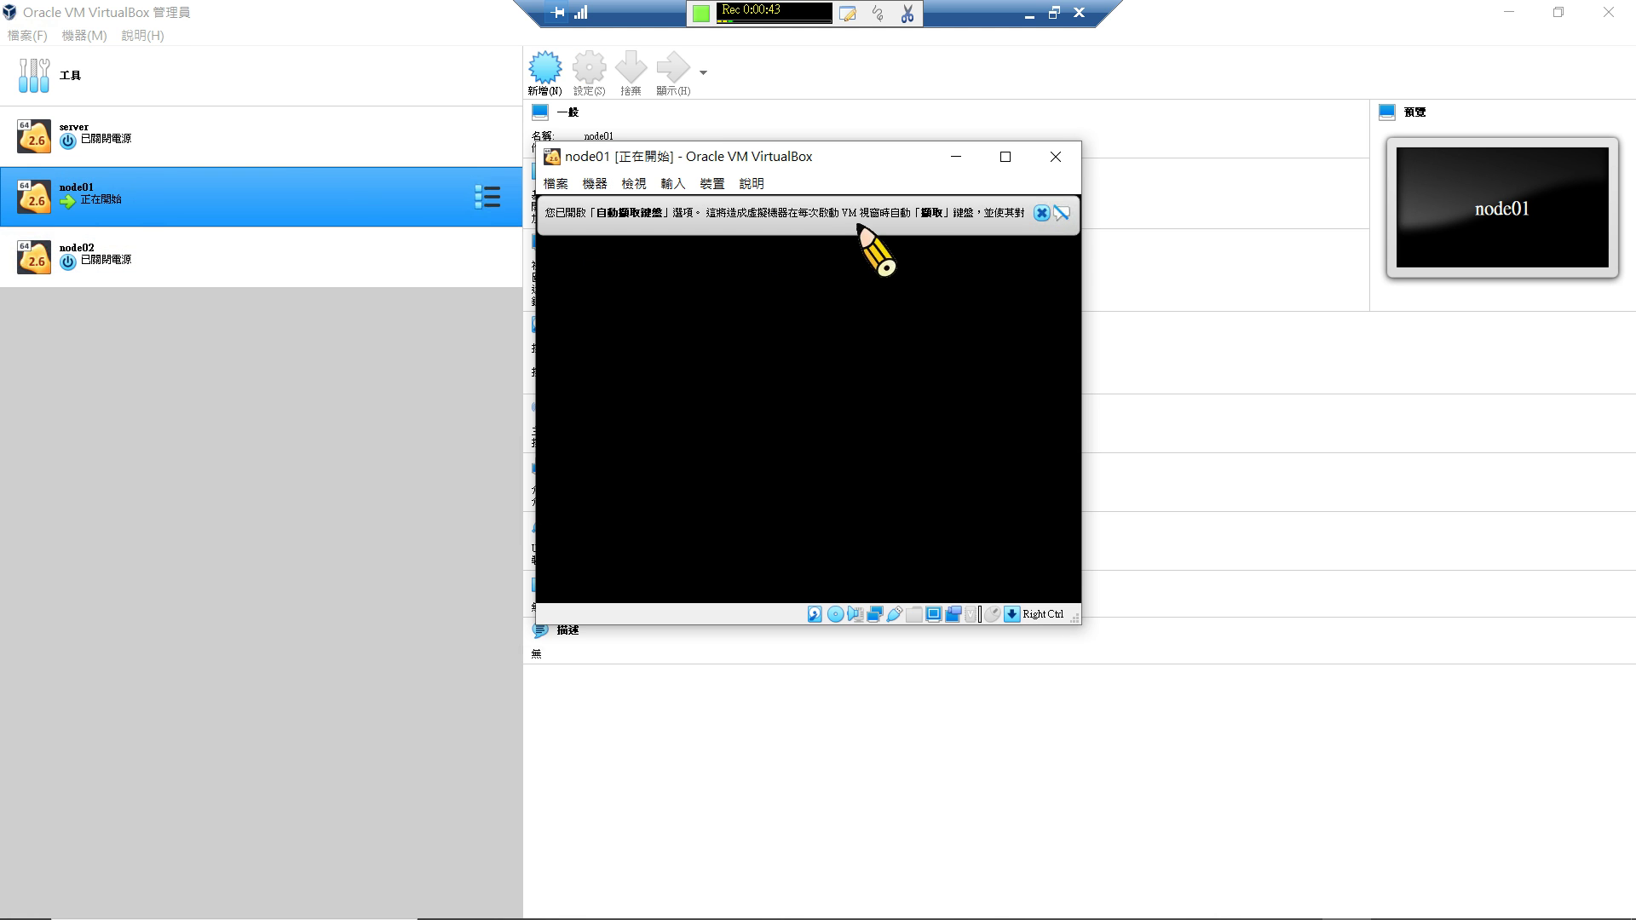
left_click(1042, 214)
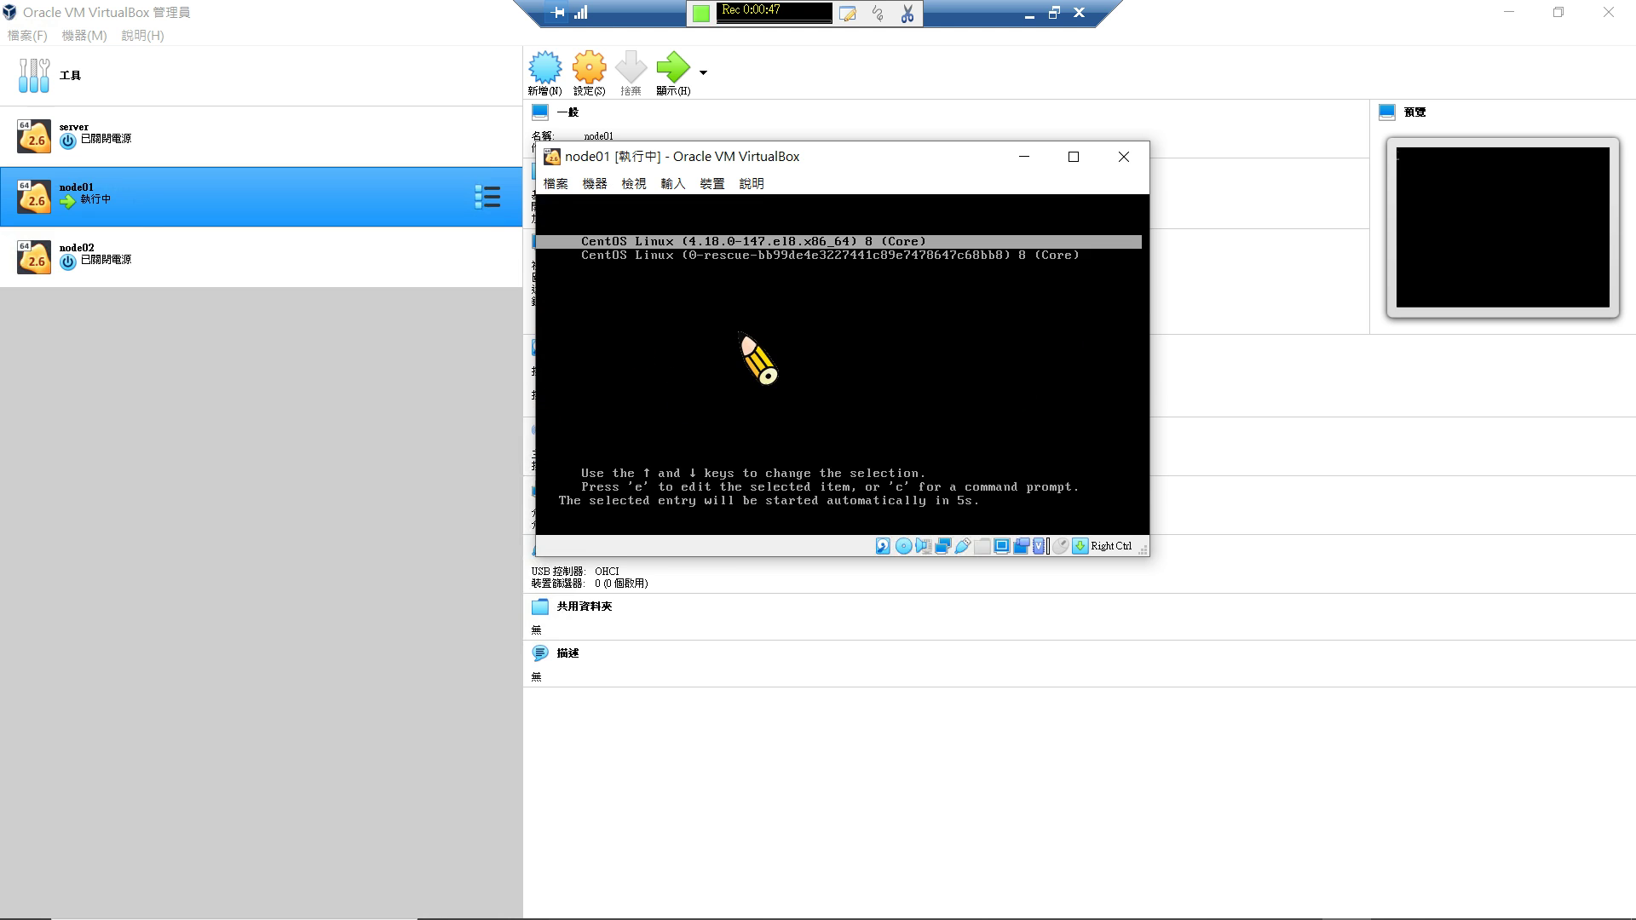
key("Return")
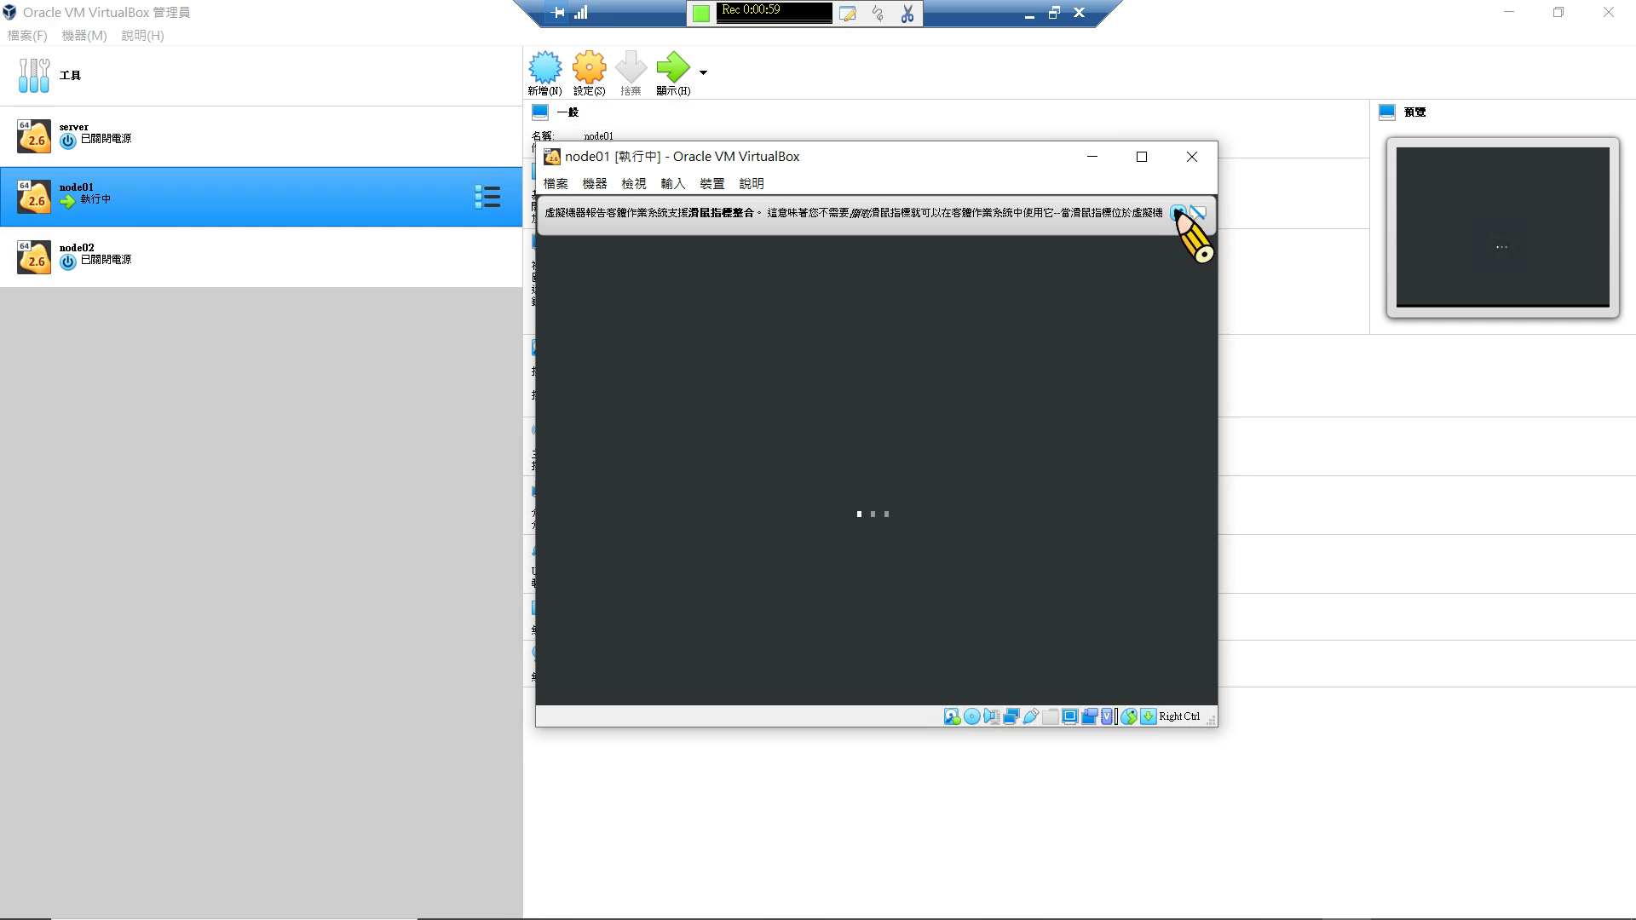
left_click(1178, 212)
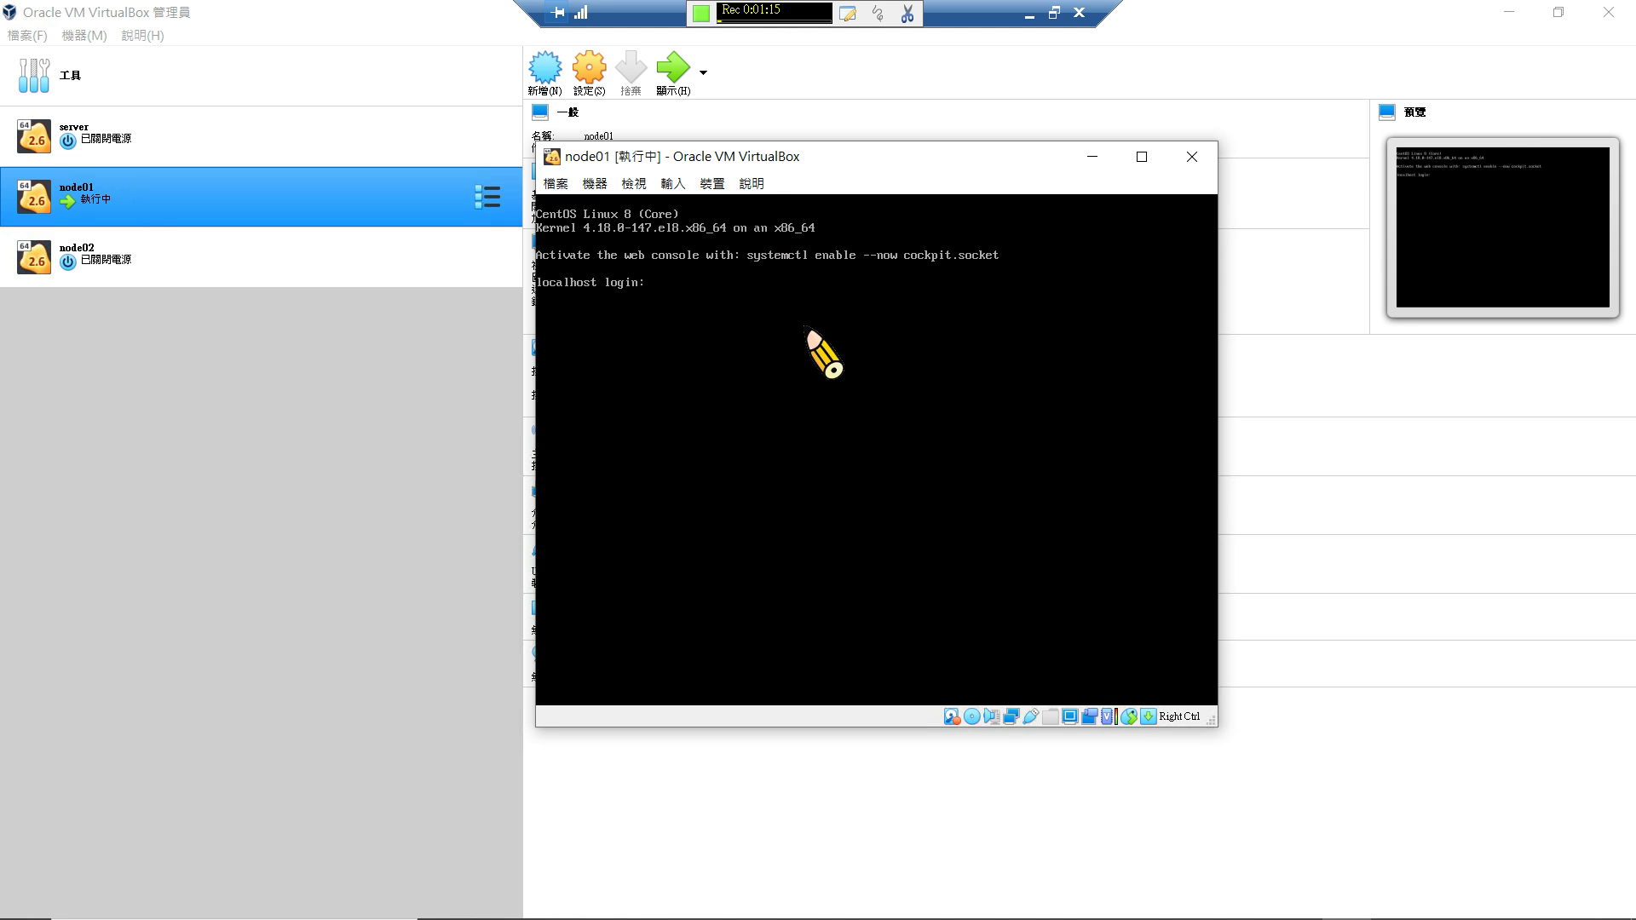
Log in as root and run vi on /etc/sysconfig/network-scripts/ifcfg-enp0s3 using Tab completion.
type("oot")
key("Return")
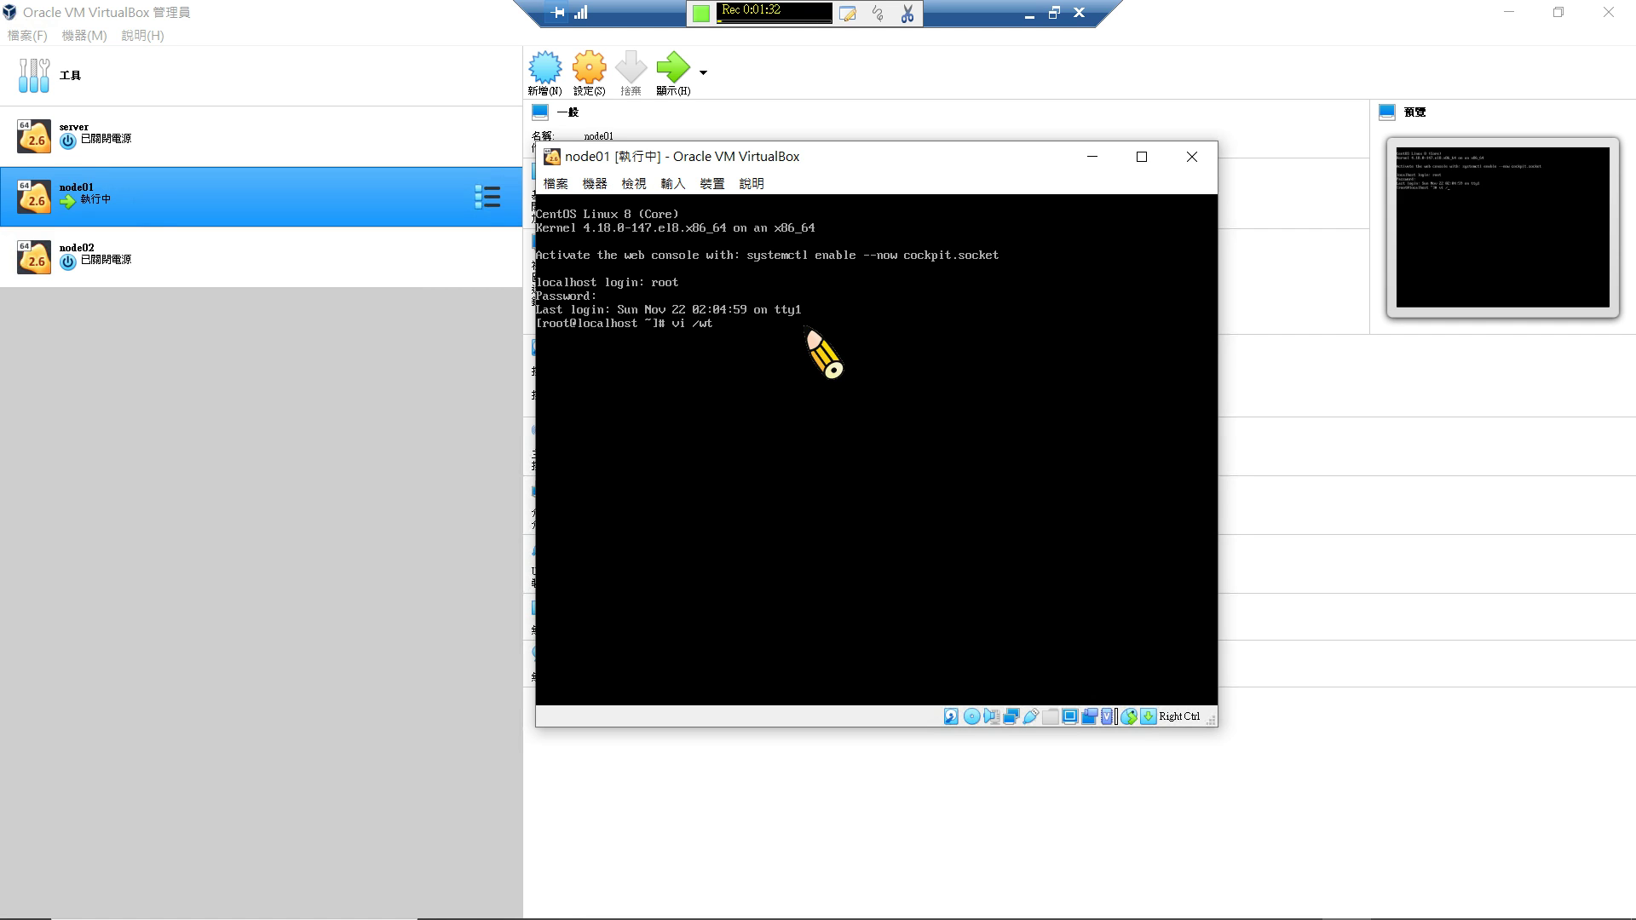
key("BackSpace")
key("BackSpace")
key("BackSpace")
type("etc/syscon")
key("Tab")
type("net")
key("Tab")
type("-sc")
key("Tab")
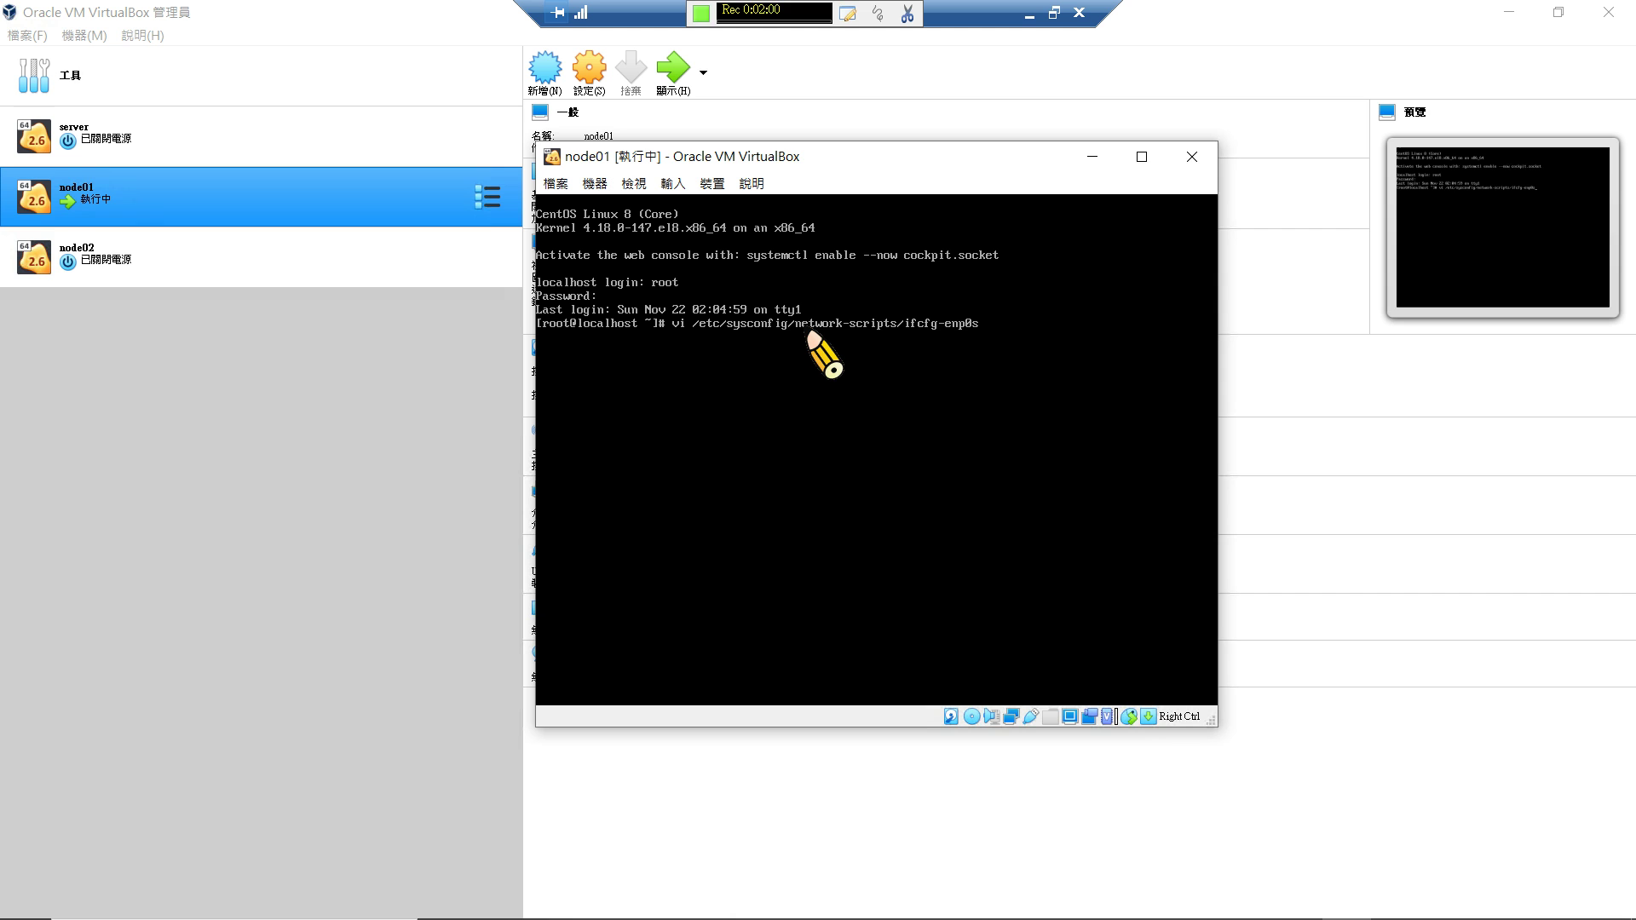
key("Return")
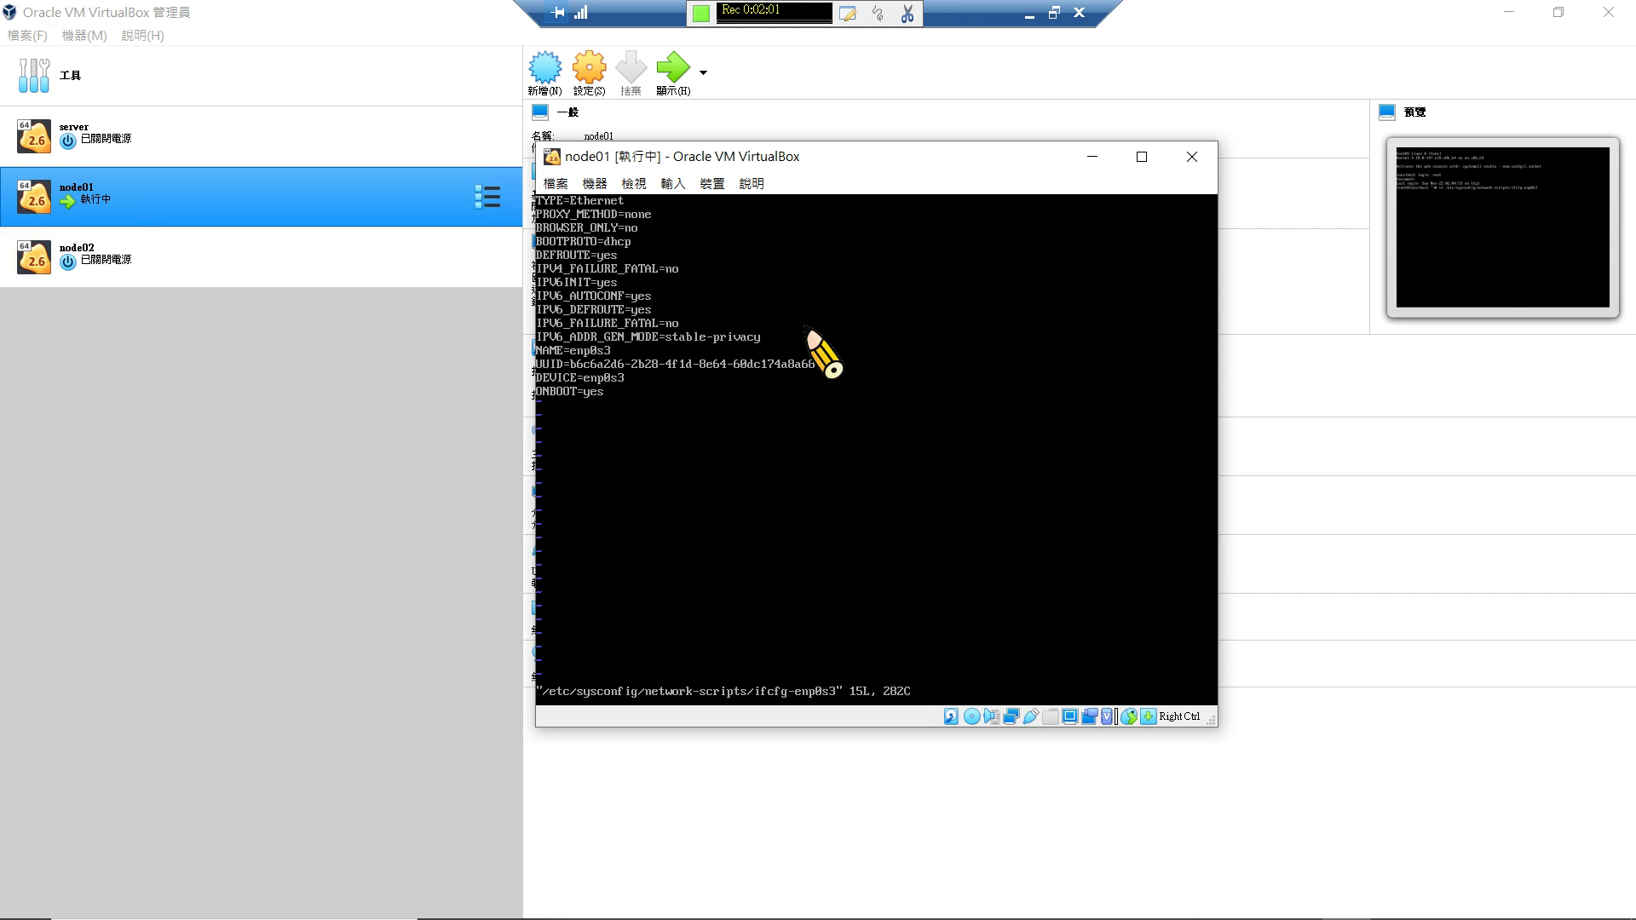